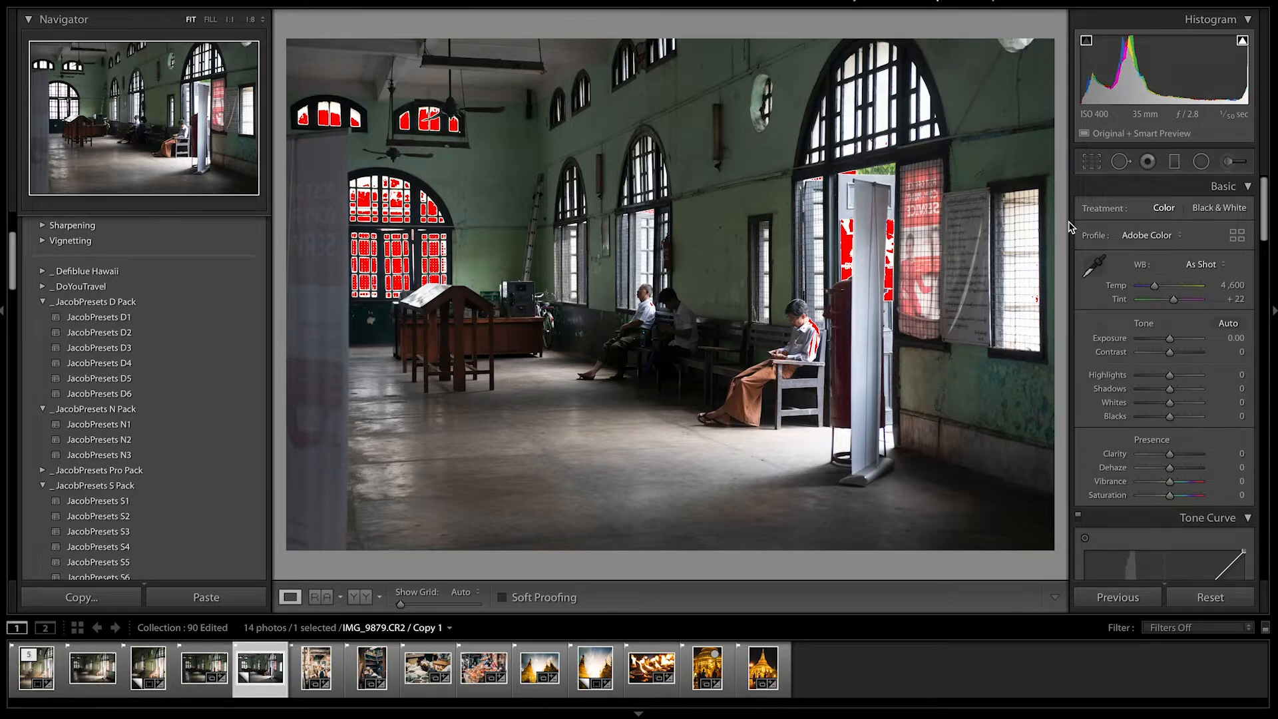
Pull Highlights down to -100 and set Shadows to +44.
{"action": "left_click_drag", "start_coordinate": [1172, 377], "coordinate": [1218, 390]}
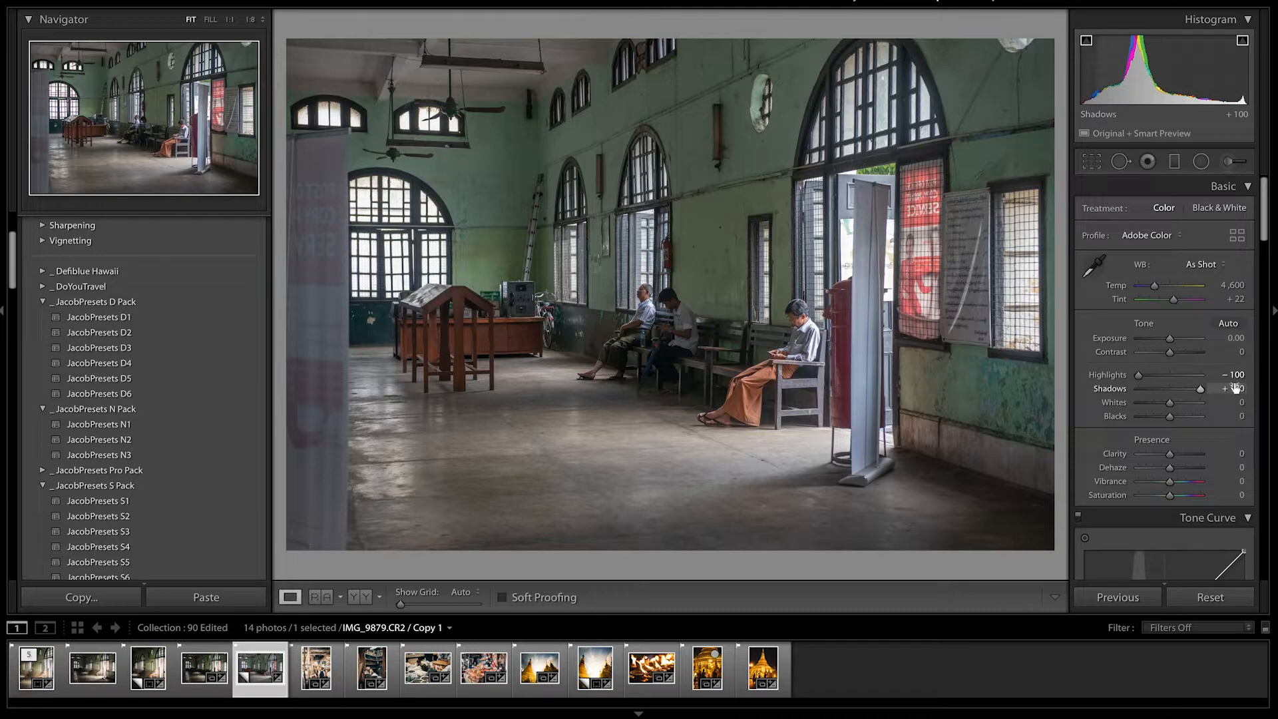
{"action": "left_click_drag", "start_coordinate": [1200, 392], "coordinate": [1182, 393]}
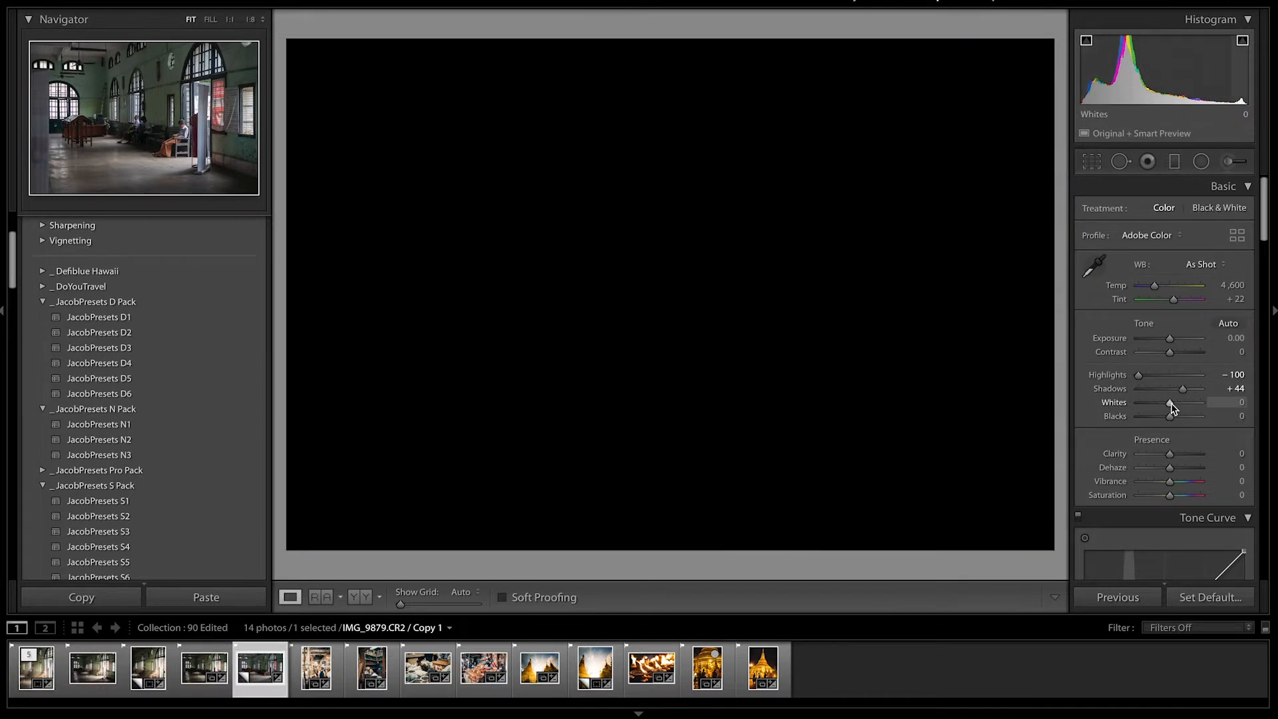
Raise Whites to +25 while checking for clipped highlights.
{"action": "left_click_drag", "start_coordinate": [1170, 402], "coordinate": [1180, 409]}
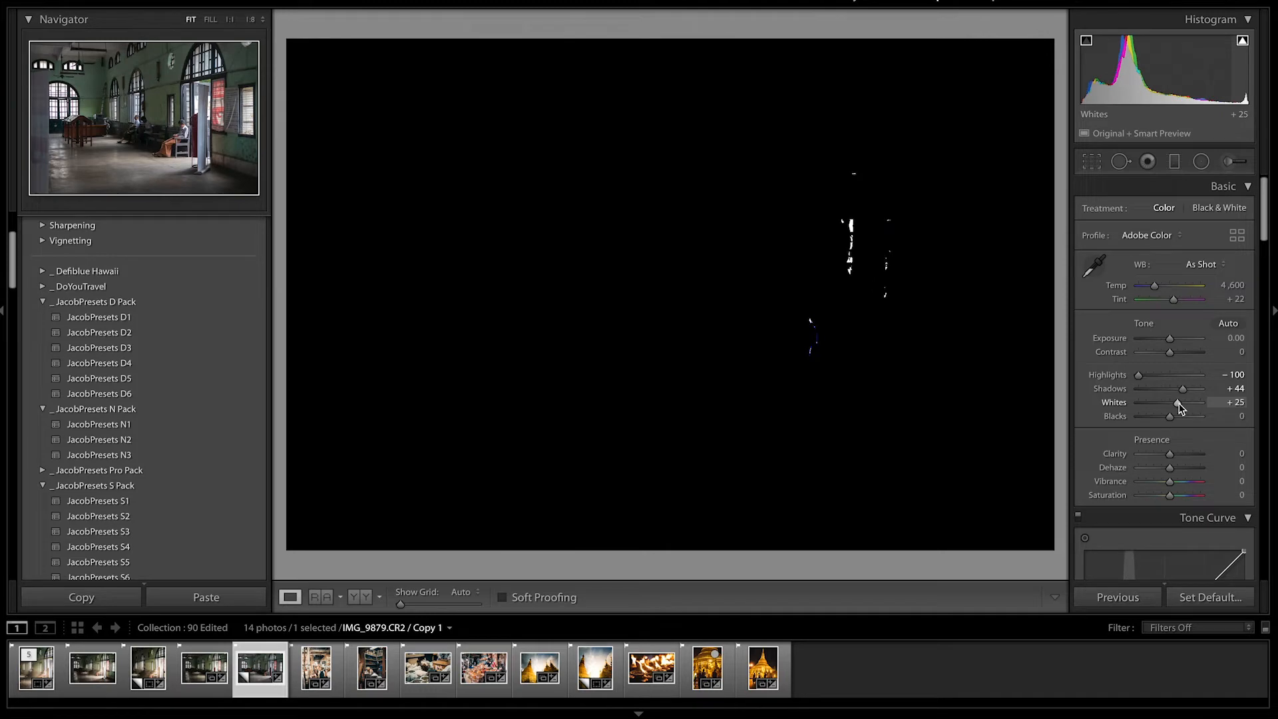
{"action": "left_click_drag", "start_coordinate": [1179, 407], "coordinate": [1179, 408]}
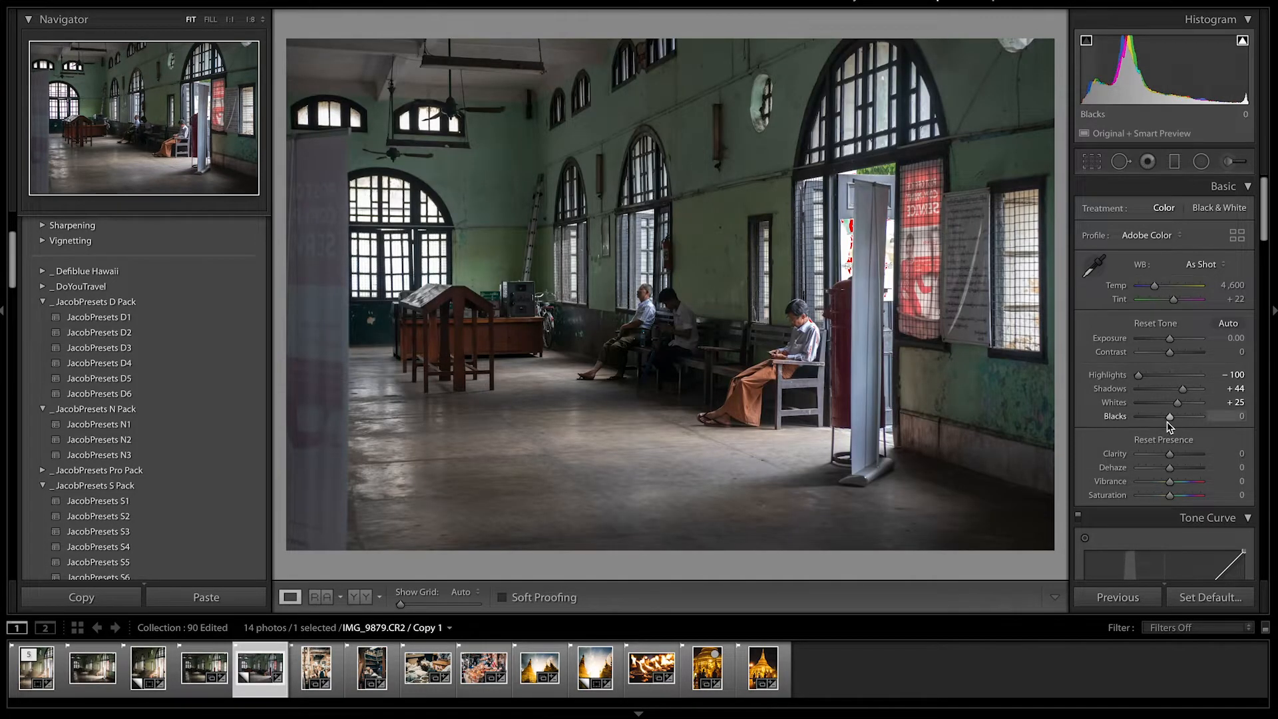
Lower Blacks to -19 while checking for clipped shadows.
{"action": "left_click_drag", "start_coordinate": [1170, 417], "coordinate": [1166, 424]}
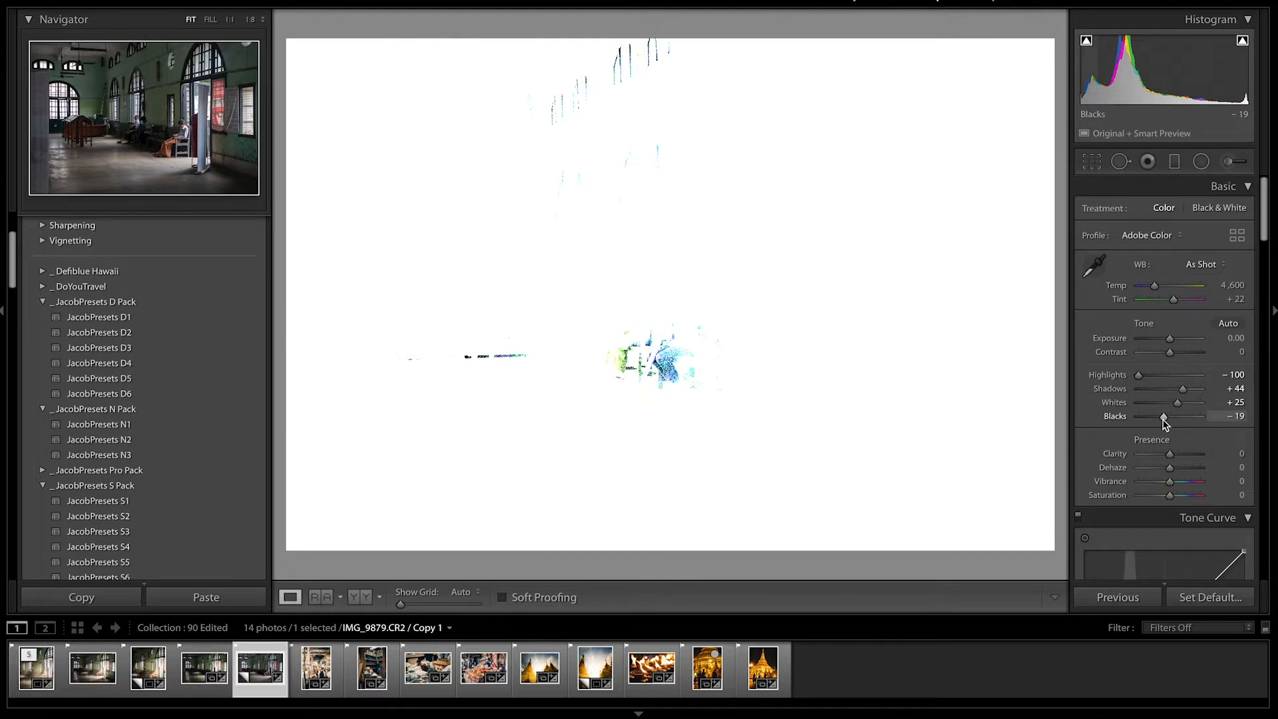
{"action": "left_click_drag", "start_coordinate": [1164, 423], "coordinate": [1164, 422]}
{"action": "scroll", "coordinate": [1165, 433], "scroll_direction": "down", "scroll_amount": 1}
{"action": "scroll", "coordinate": [1164, 433], "scroll_direction": "up", "scroll_amount": 1}
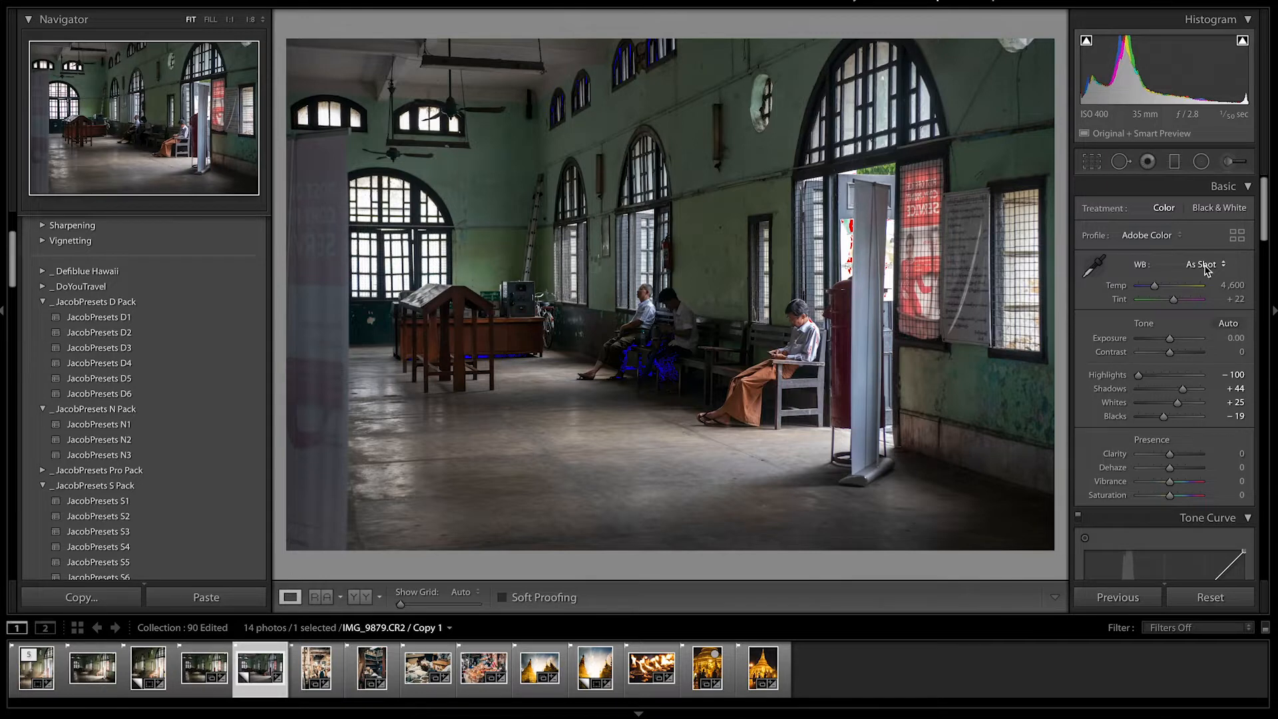
Set white balance to Auto and fine-tune the temperature to 5,221.
{"action": "left_click", "coordinate": [1201, 265]}
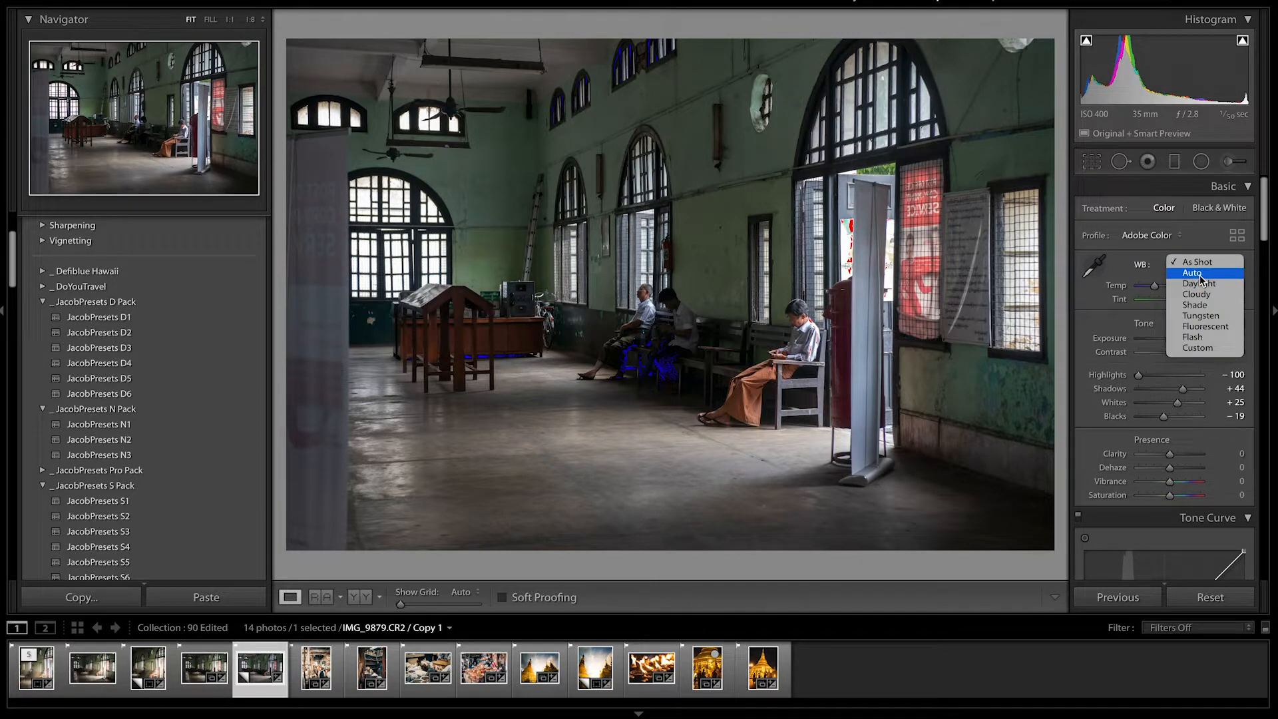
{"action": "left_click", "coordinate": [1193, 273]}
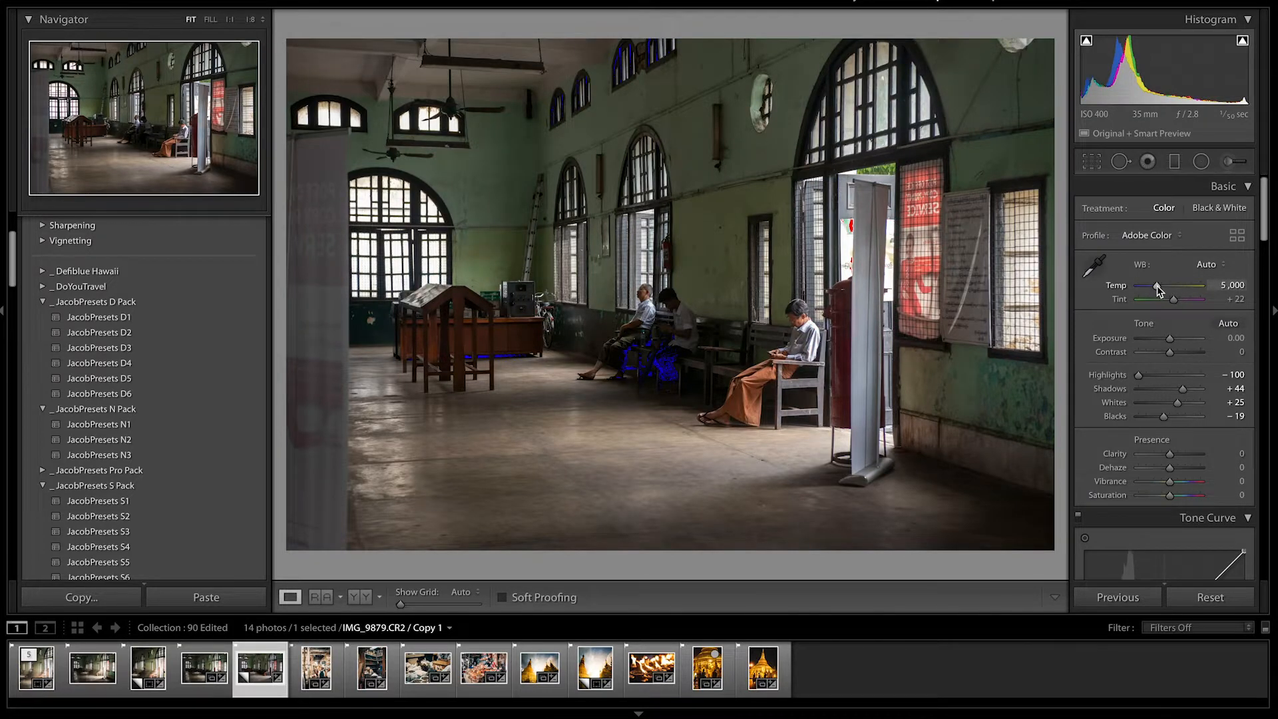
{"action": "left_click_drag", "start_coordinate": [1158, 287], "coordinate": [1159, 289]}
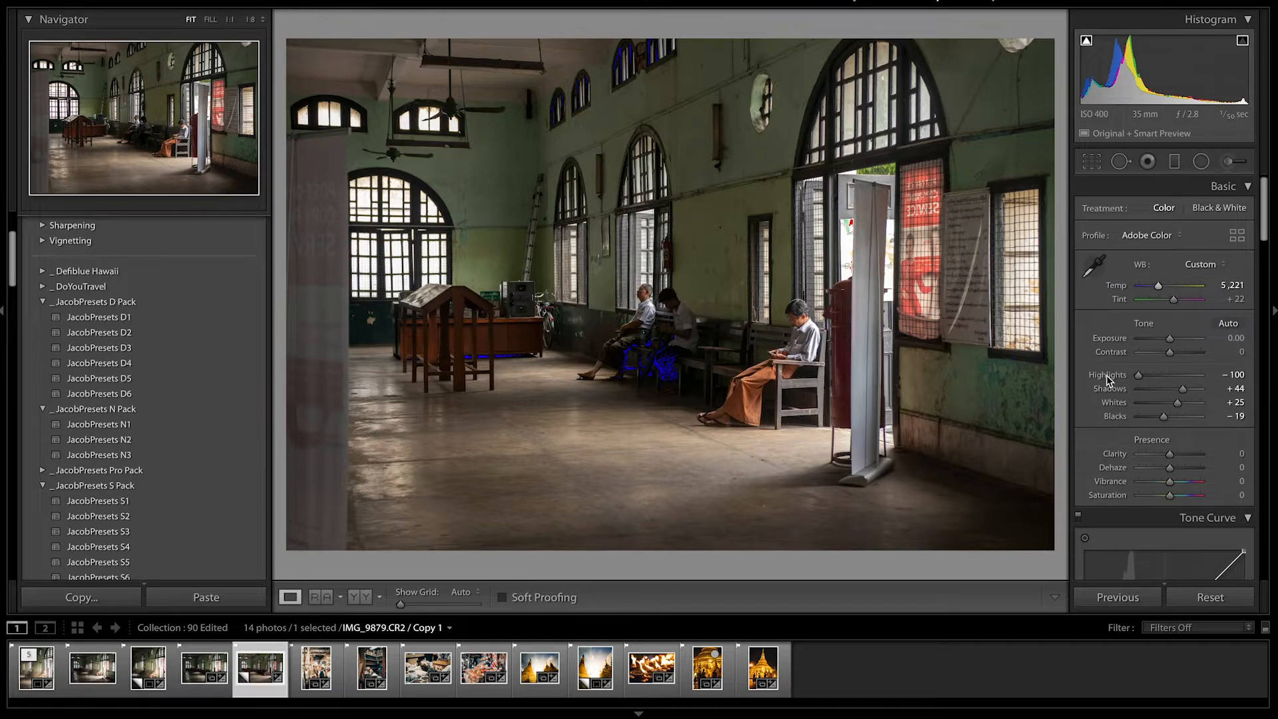
Add three points to the RGB tone curve and shape it into a gentle S-curve with raised blacks.
{"action": "scroll", "coordinate": [1139, 386], "scroll_direction": "down", "scroll_amount": 5}
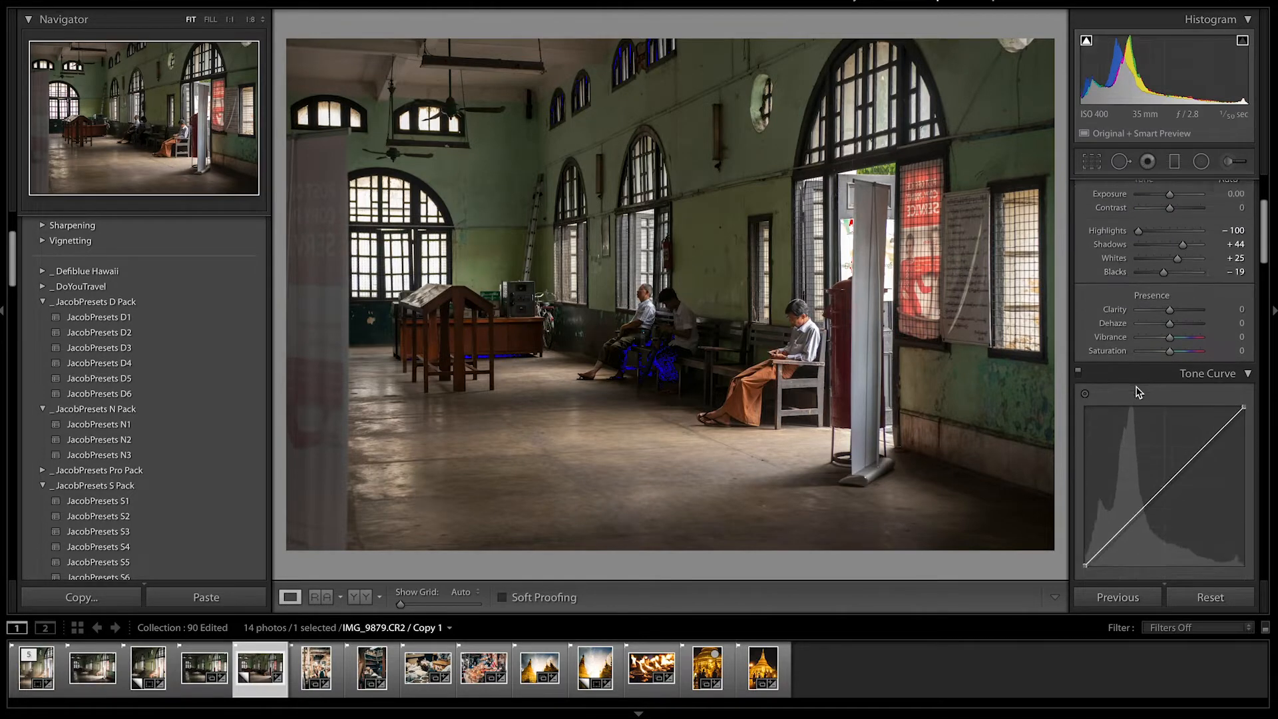
{"action": "scroll", "coordinate": [1139, 391], "scroll_direction": "down", "scroll_amount": 3}
{"action": "left_click", "coordinate": [1125, 431]}
{"action": "left_click", "coordinate": [1163, 392]}
{"action": "left_click", "coordinate": [1208, 349]}
{"action": "left_click_drag", "start_coordinate": [1086, 468], "coordinate": [1084, 464]}
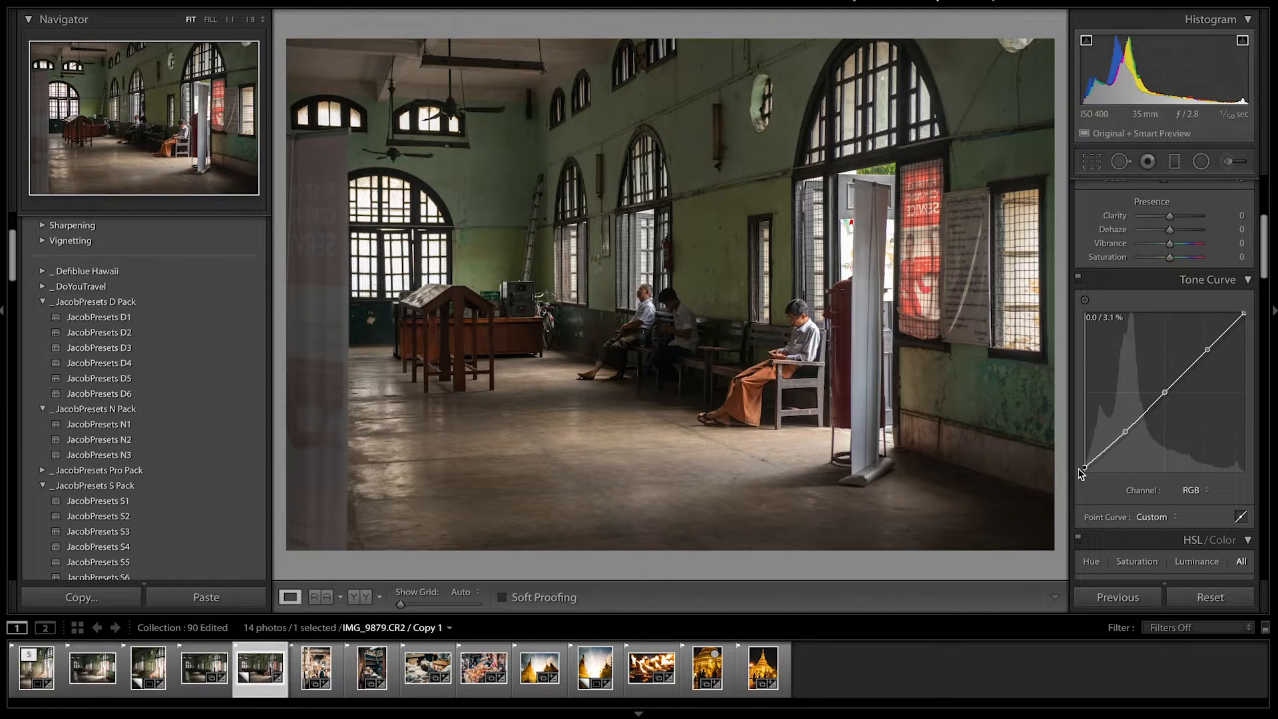
{"action": "left_click_drag", "start_coordinate": [1244, 313], "coordinate": [1244, 319]}
{"action": "left_click_drag", "start_coordinate": [1126, 426], "coordinate": [1130, 437]}
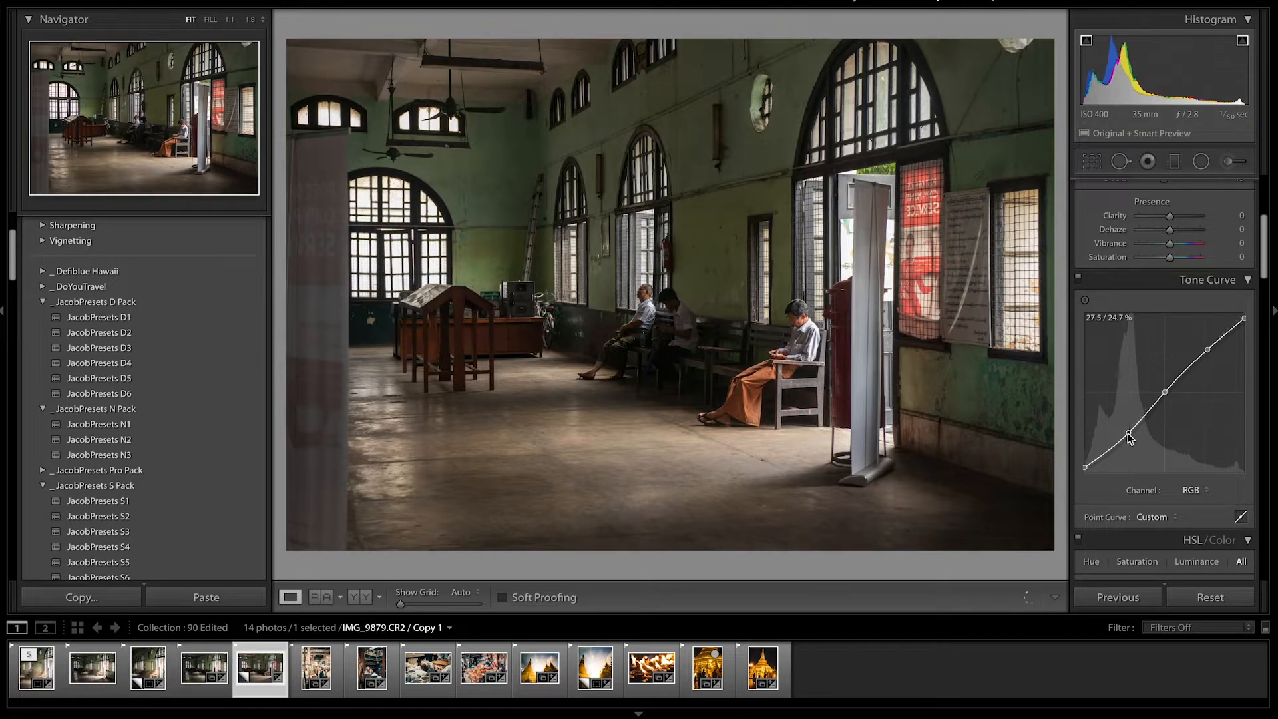
{"action": "left_click_drag", "start_coordinate": [1207, 350], "coordinate": [1206, 346]}
Set Contrast to +35.
{"action": "scroll", "coordinate": [1109, 404], "scroll_direction": "up", "scroll_amount": 2}
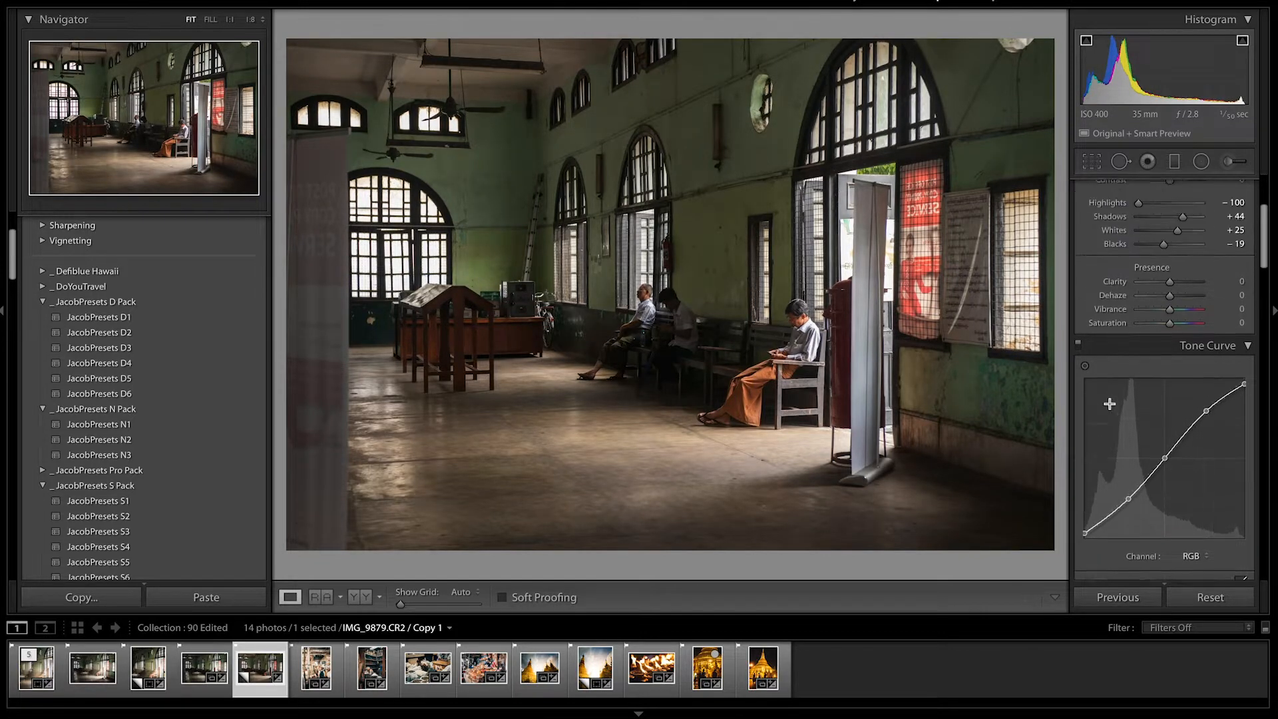
{"action": "scroll", "coordinate": [1110, 405], "scroll_direction": "up", "scroll_amount": 5}
{"action": "left_click", "coordinate": [1180, 350]}
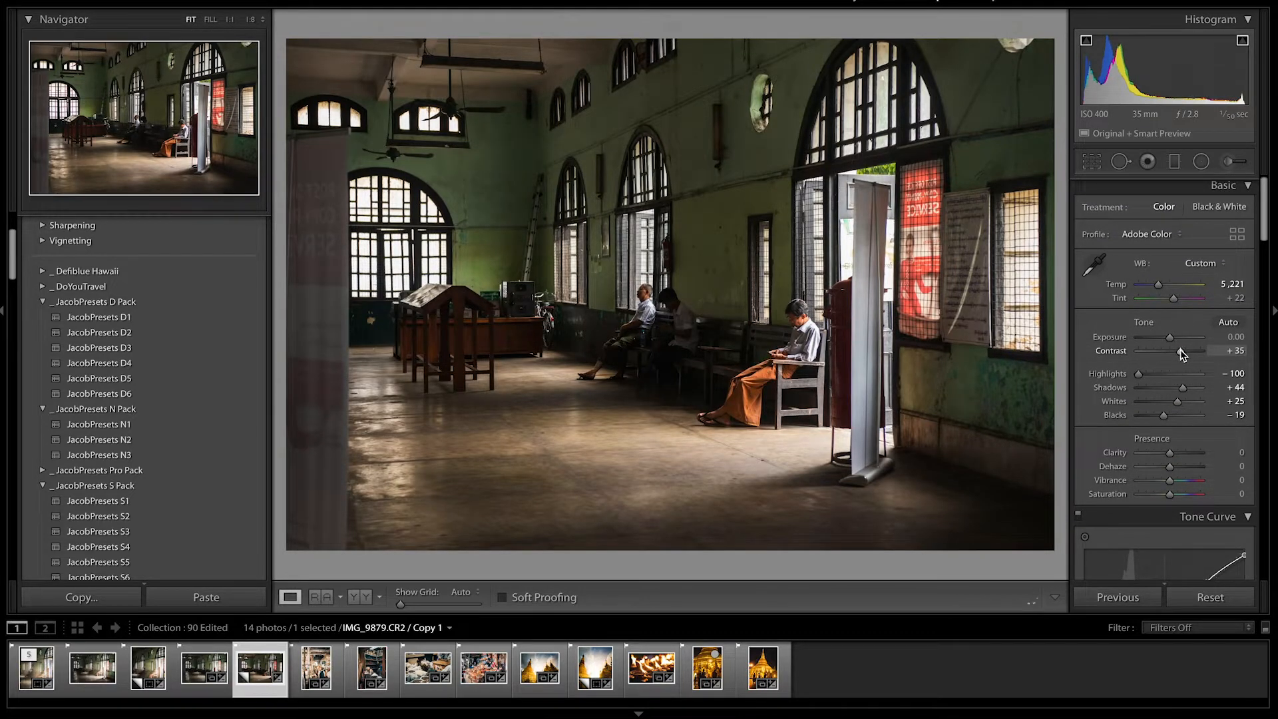
{"action": "scroll", "coordinate": [1140, 408], "scroll_direction": "down", "scroll_amount": 7}
{"action": "scroll", "coordinate": [1136, 410], "scroll_direction": "up", "scroll_amount": 4}
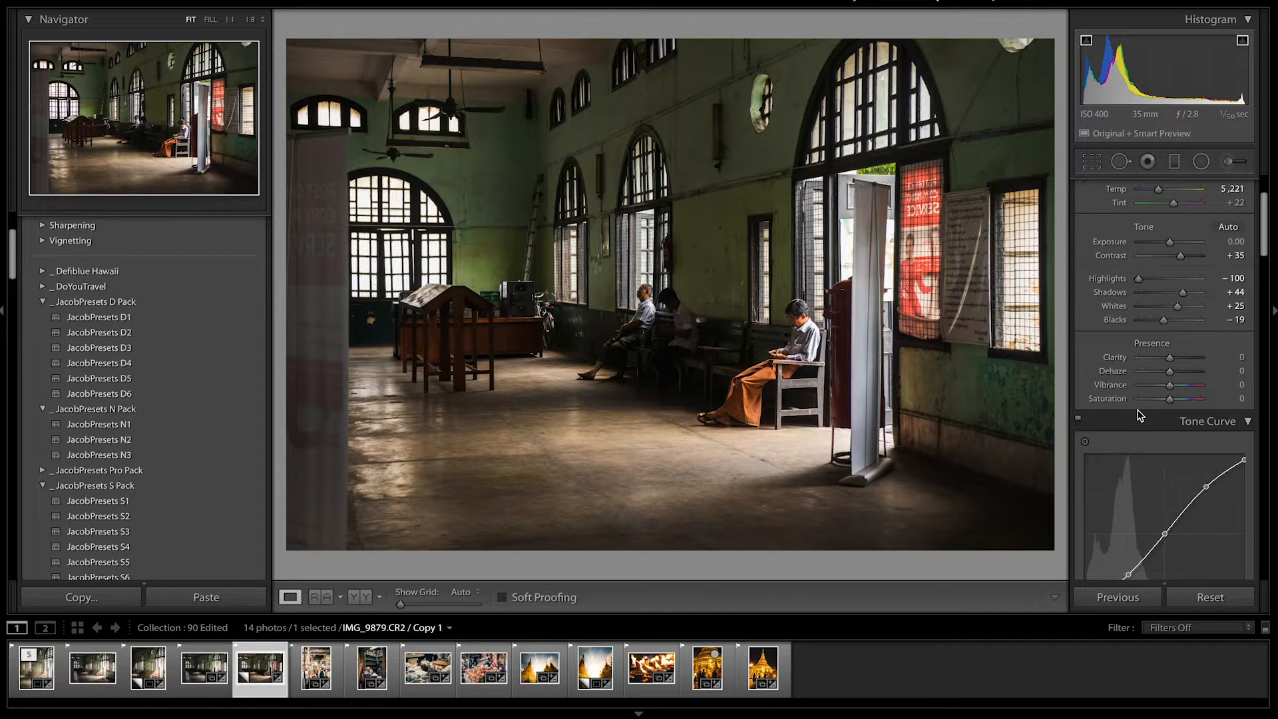
Use the hue targeted adjustment on the green wall to shift Yellow hue to +44 and Green to +25.
{"action": "scroll", "coordinate": [1140, 414], "scroll_direction": "down", "scroll_amount": 12}
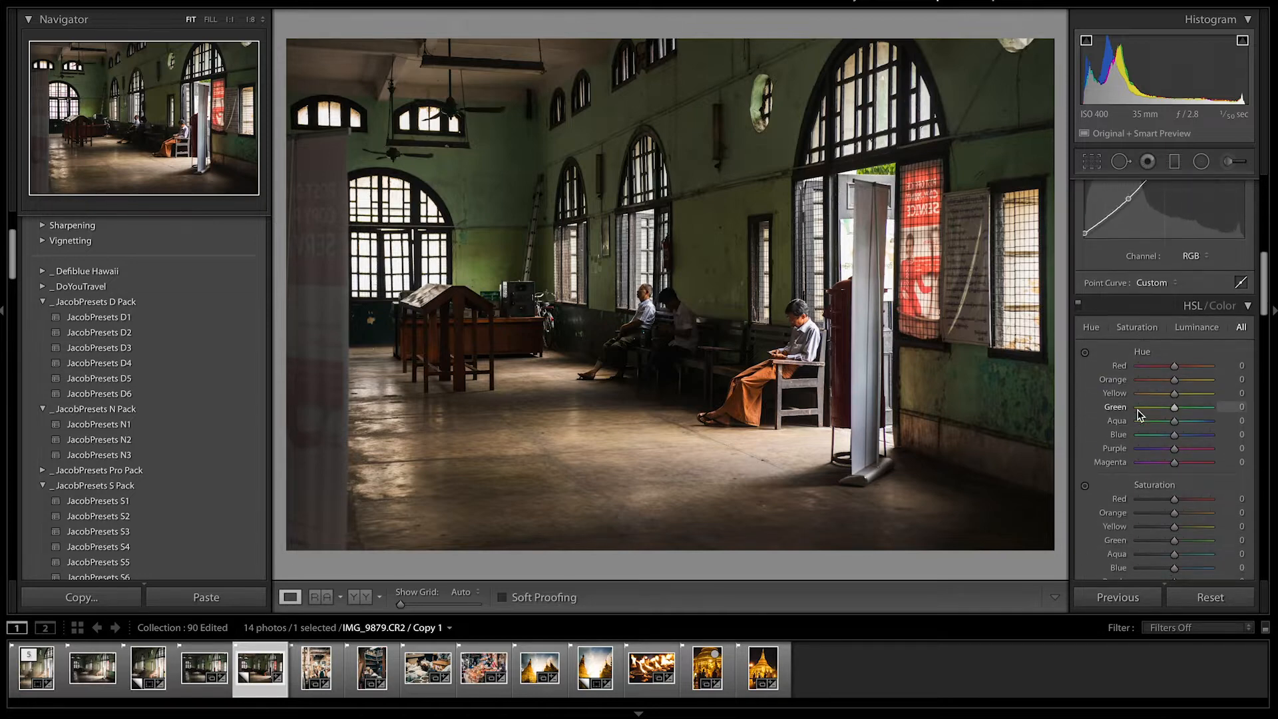
{"action": "left_click", "coordinate": [1084, 352]}
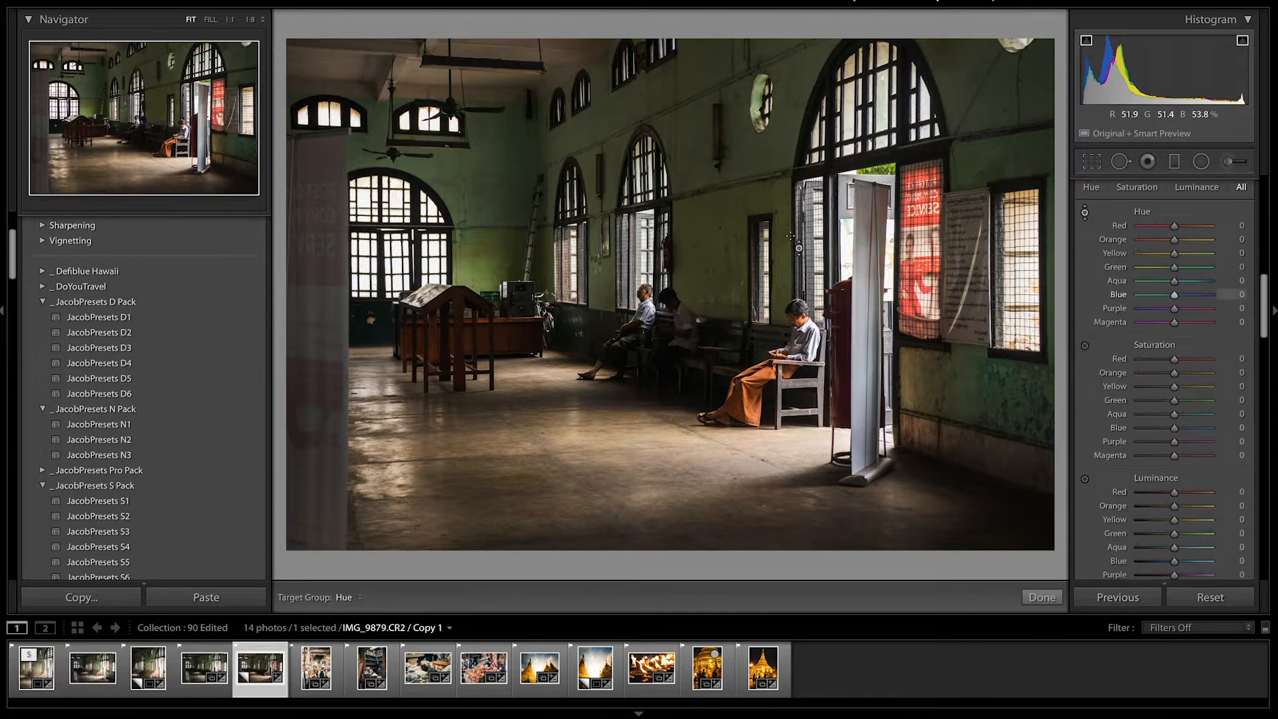
{"action": "left_click_drag", "start_coordinate": [718, 256], "coordinate": [717, 237]}
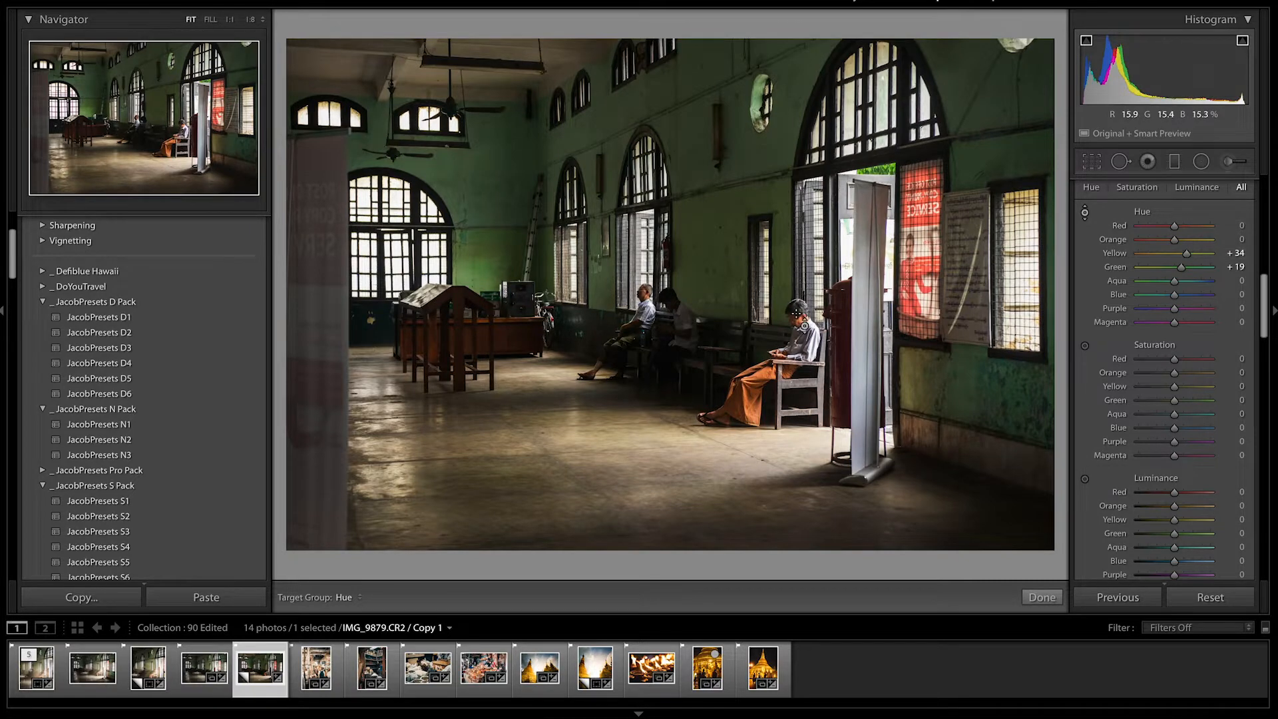
{"action": "left_click_drag", "start_coordinate": [718, 239], "coordinate": [717, 231]}
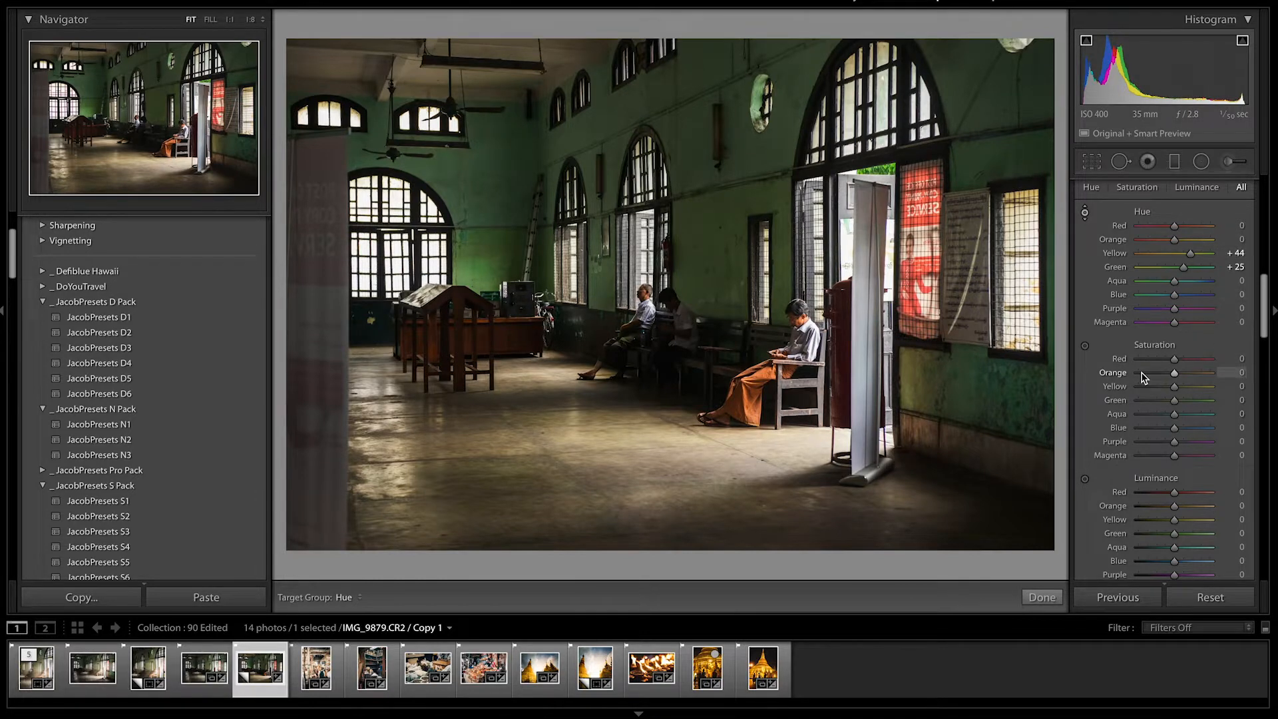
Use the saturation targeted adjustment on the wall to lower Yellow saturation to -33 and Green to -16.
{"action": "left_click", "coordinate": [1085, 346]}
{"action": "left_click_drag", "start_coordinate": [729, 241], "coordinate": [728, 270]}
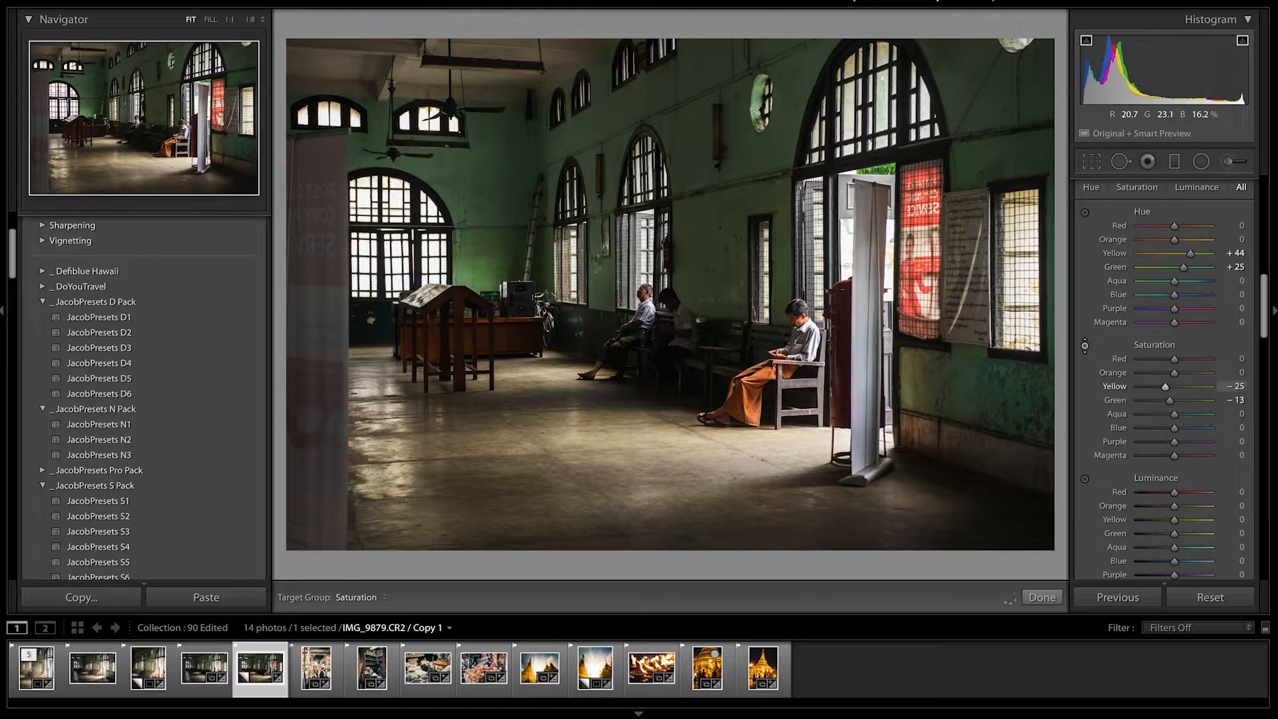
{"action": "left_click_drag", "start_coordinate": [729, 274], "coordinate": [728, 281]}
Review the HSL/Color, Split Toning and Detail panel settings.
{"action": "scroll", "coordinate": [1126, 439], "scroll_direction": "down", "scroll_amount": 3}
{"action": "scroll", "coordinate": [1126, 440], "scroll_direction": "up", "scroll_amount": 4}
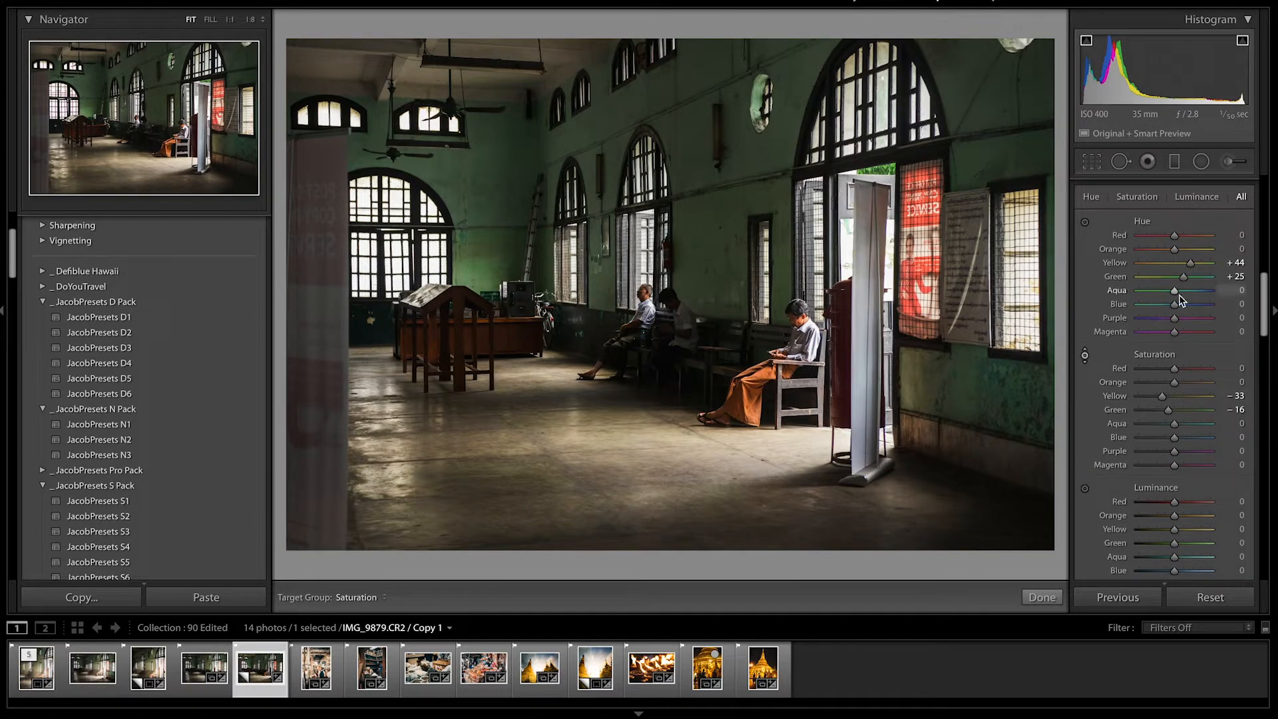
{"action": "scroll", "coordinate": [1145, 299], "scroll_direction": "up", "scroll_amount": 1}
{"action": "scroll", "coordinate": [1108, 336], "scroll_direction": "down", "scroll_amount": 6}
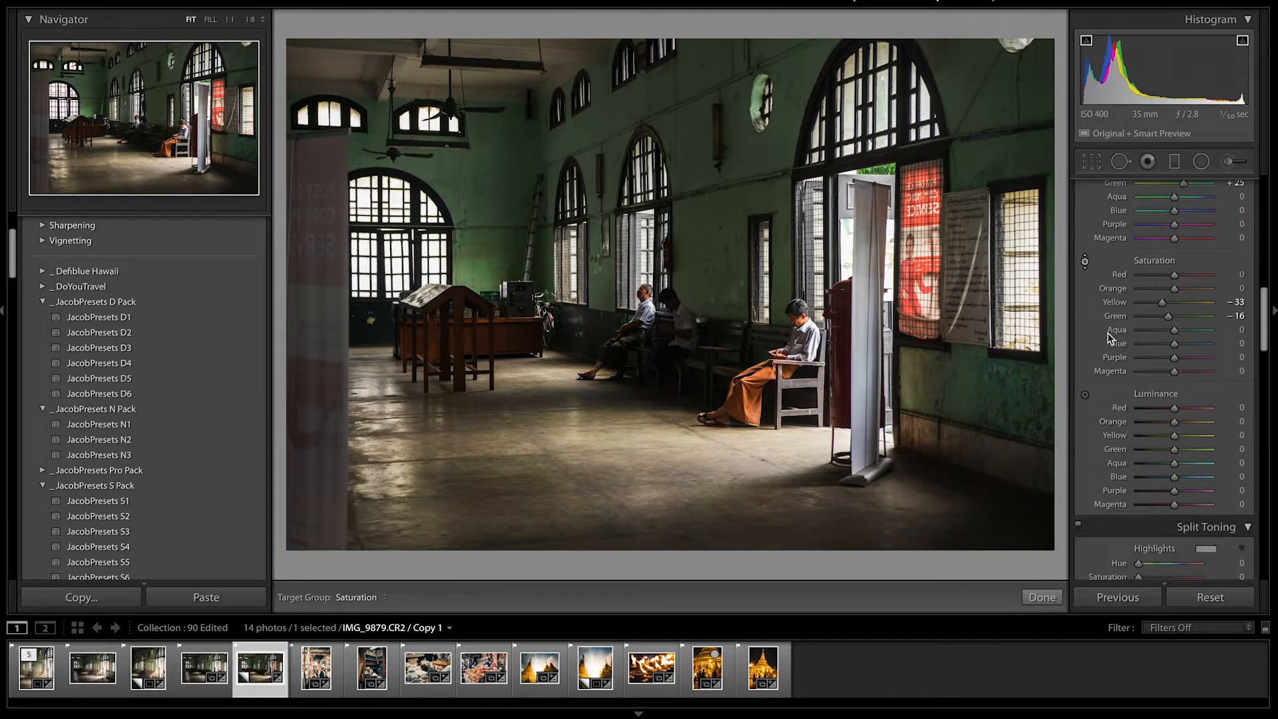
{"action": "scroll", "coordinate": [1108, 337], "scroll_direction": "up", "scroll_amount": 6}
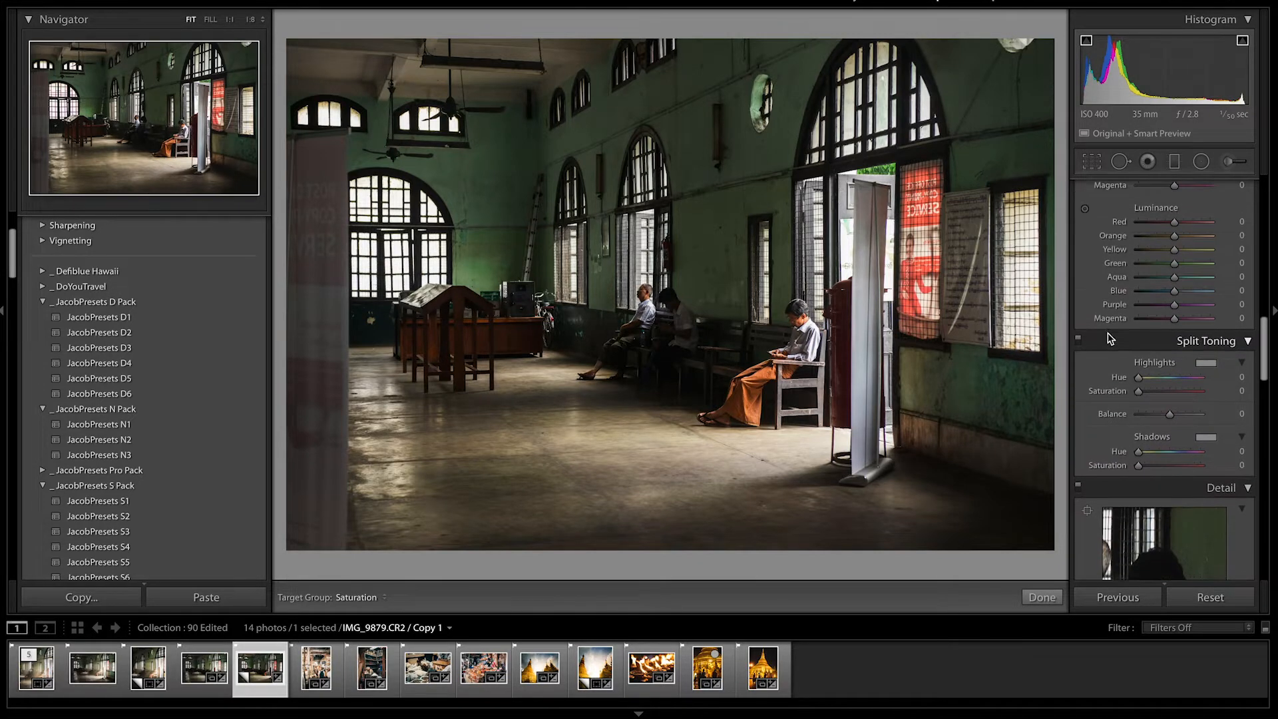
{"action": "scroll", "coordinate": [1109, 337], "scroll_direction": "up", "scroll_amount": 2}
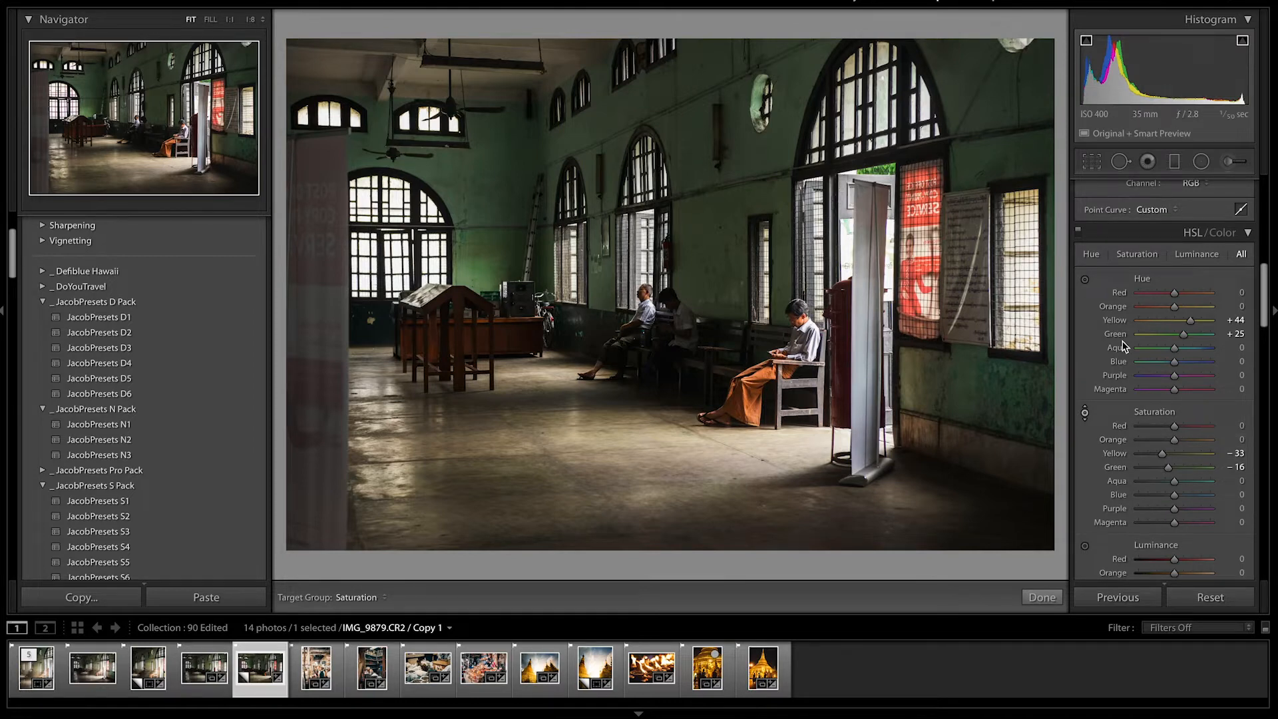
{"action": "scroll", "coordinate": [1172, 266], "scroll_direction": "up", "scroll_amount": 8}
Paint an adjustment brush mask over the red poster and reduce its saturation to -65.
{"action": "left_click", "coordinate": [1232, 163]}
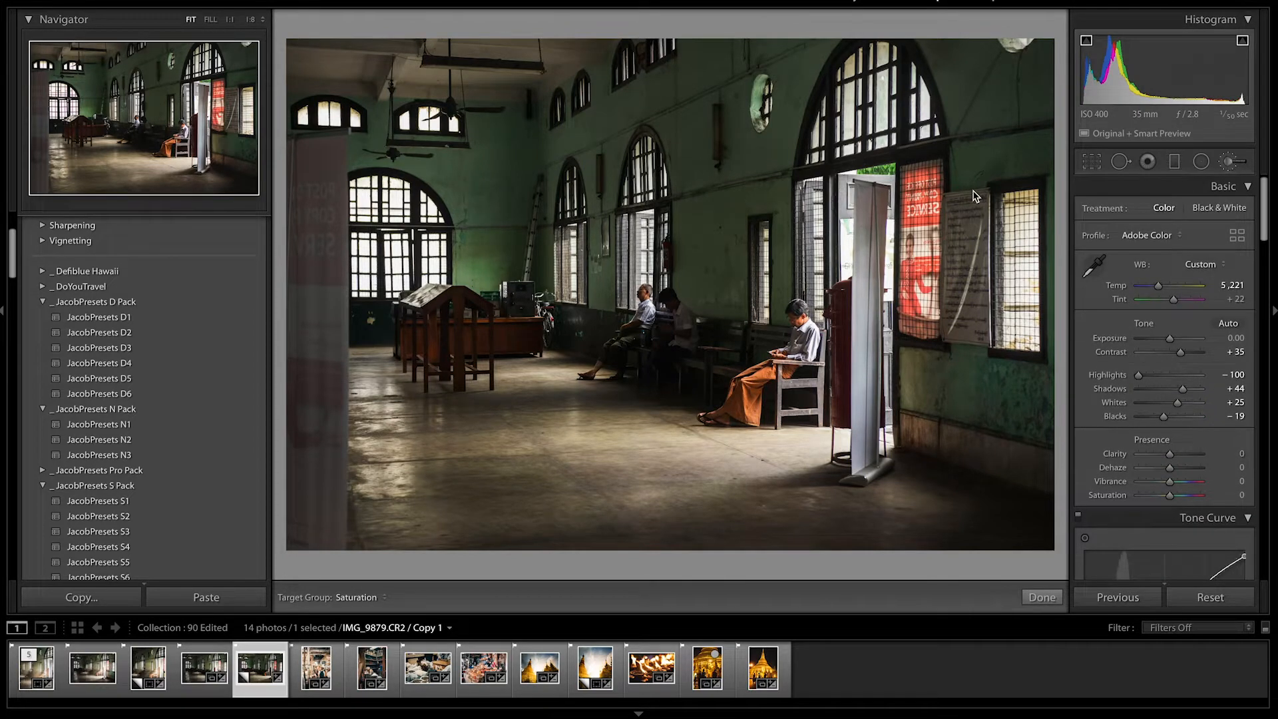
{"action": "key", "text": "h"}
{"action": "mouse_move", "coordinate": [919, 174]}
{"action": "left_mouse_down"}
{"action": "mouse_move", "coordinate": [917, 321]}
{"action": "mouse_move", "coordinate": [920, 171]}
{"action": "left_mouse_up"}
{"action": "double_click", "coordinate": [1117, 264]}
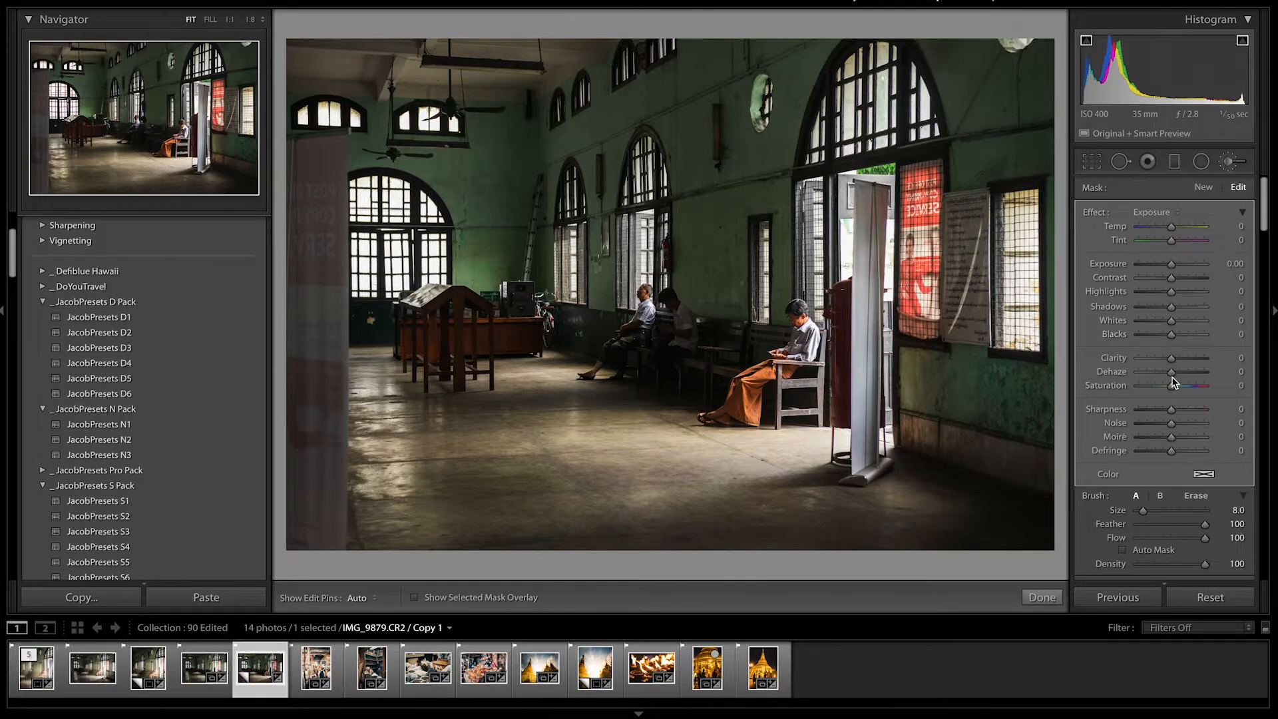
{"action": "left_click_drag", "start_coordinate": [1164, 385], "coordinate": [1150, 387]}
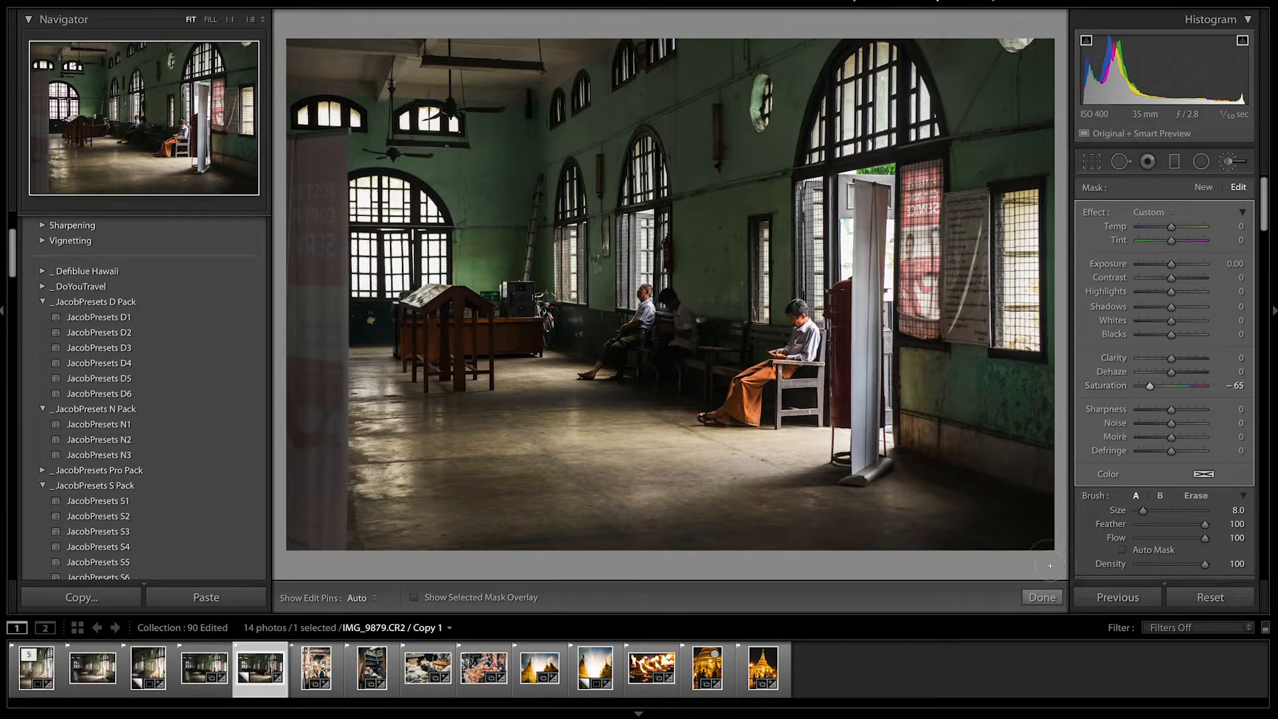
{"action": "left_click", "coordinate": [1045, 597]}
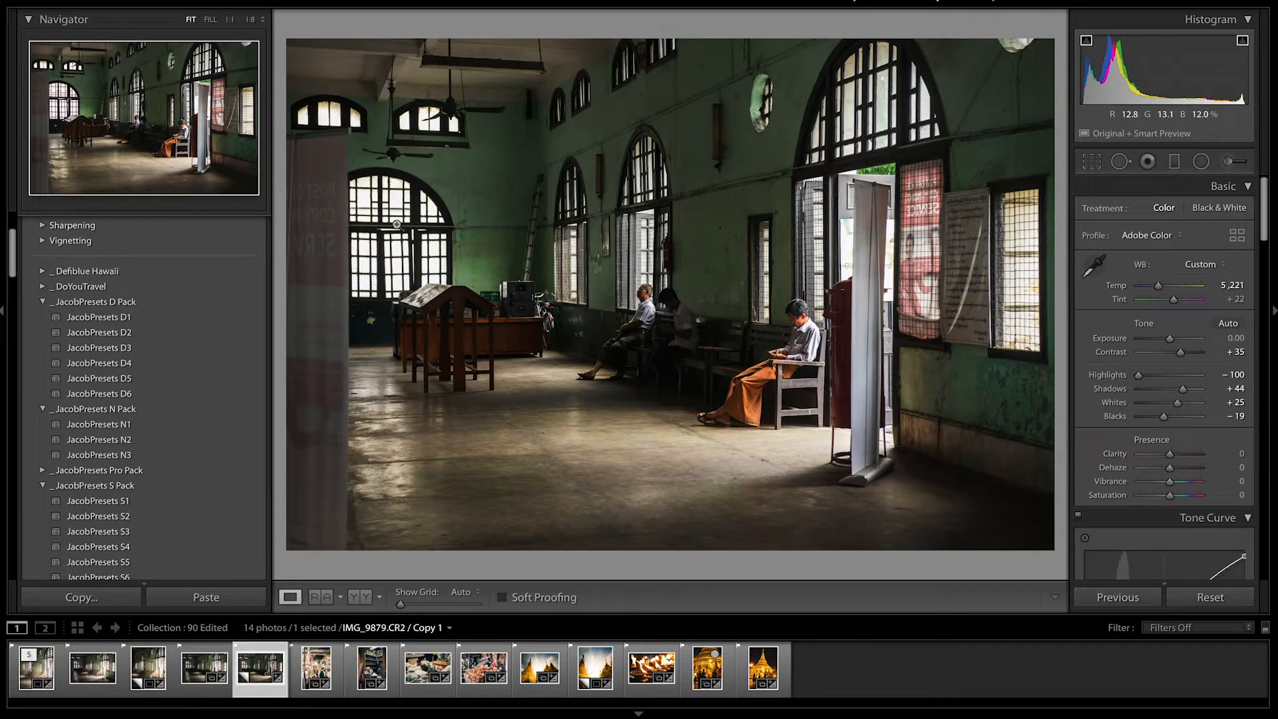
Add a graduated filter from the left side of the hall and set its exposure to -0.73.
{"action": "left_click", "coordinate": [1176, 161]}
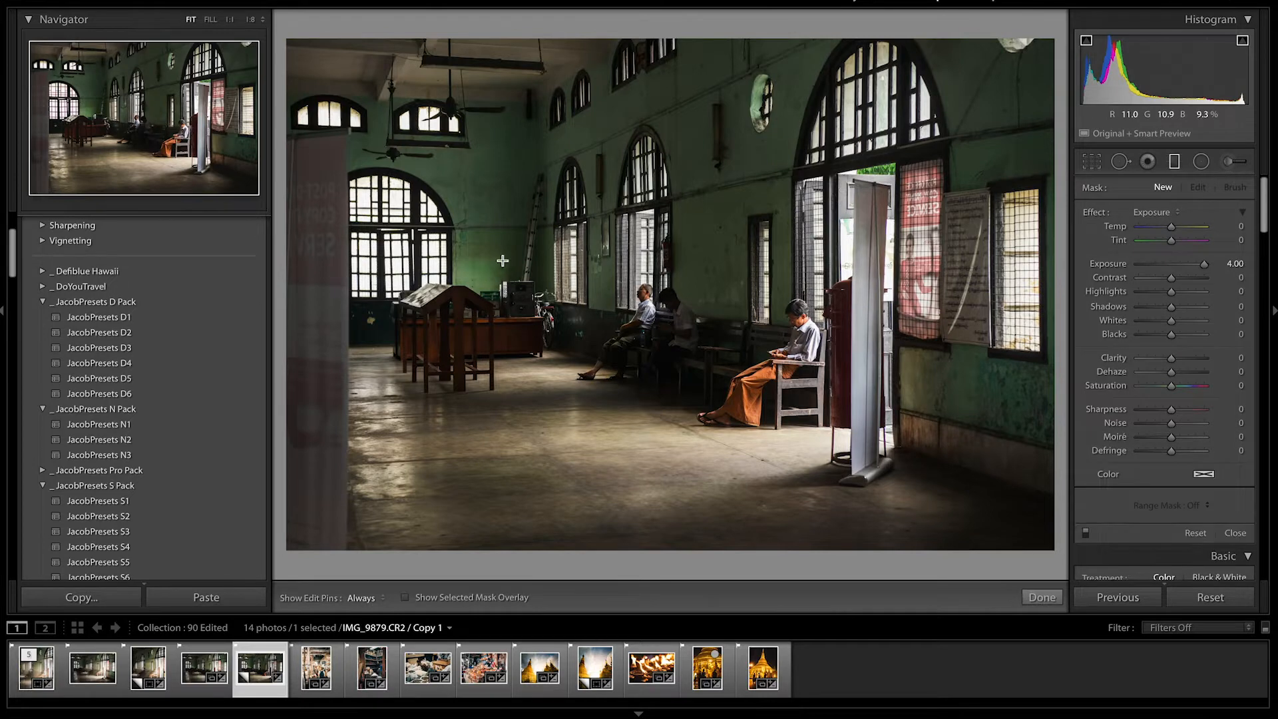
{"action": "left_click_drag", "start_coordinate": [606, 275], "coordinate": [788, 268]}
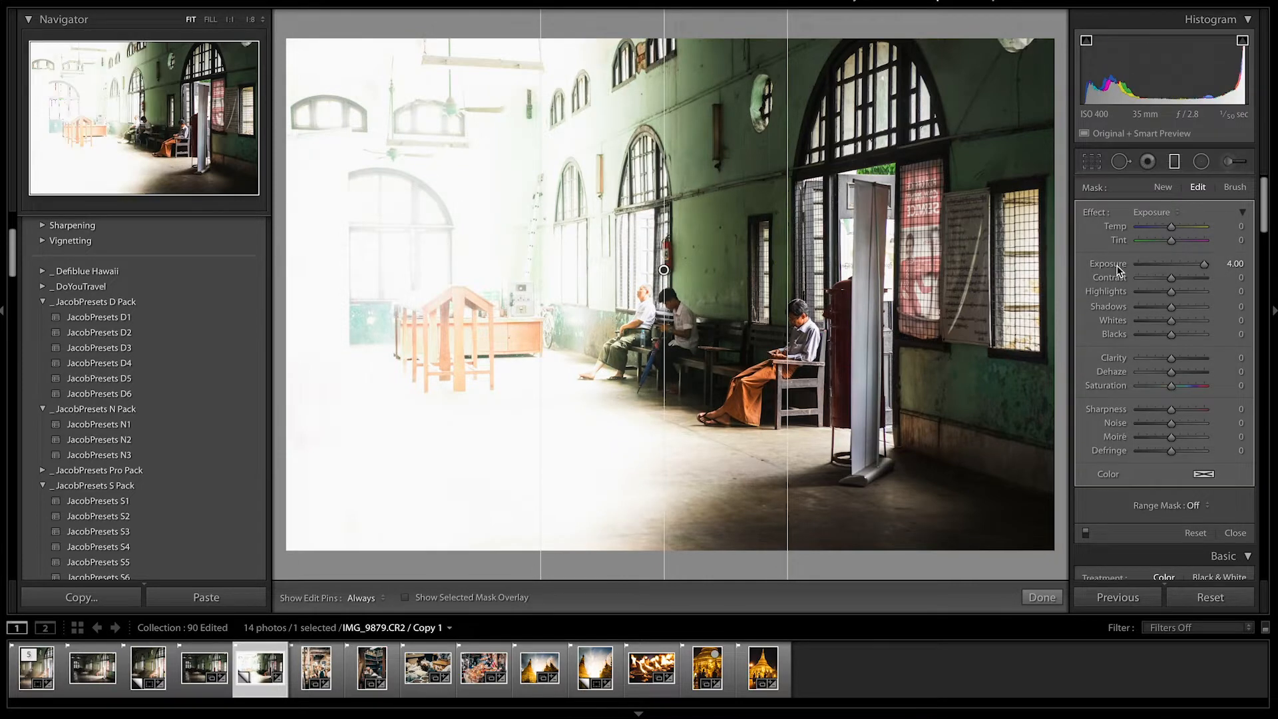
{"action": "left_click", "coordinate": [1164, 265]}
{"action": "left_click_drag", "start_coordinate": [1164, 266], "coordinate": [1166, 268]}
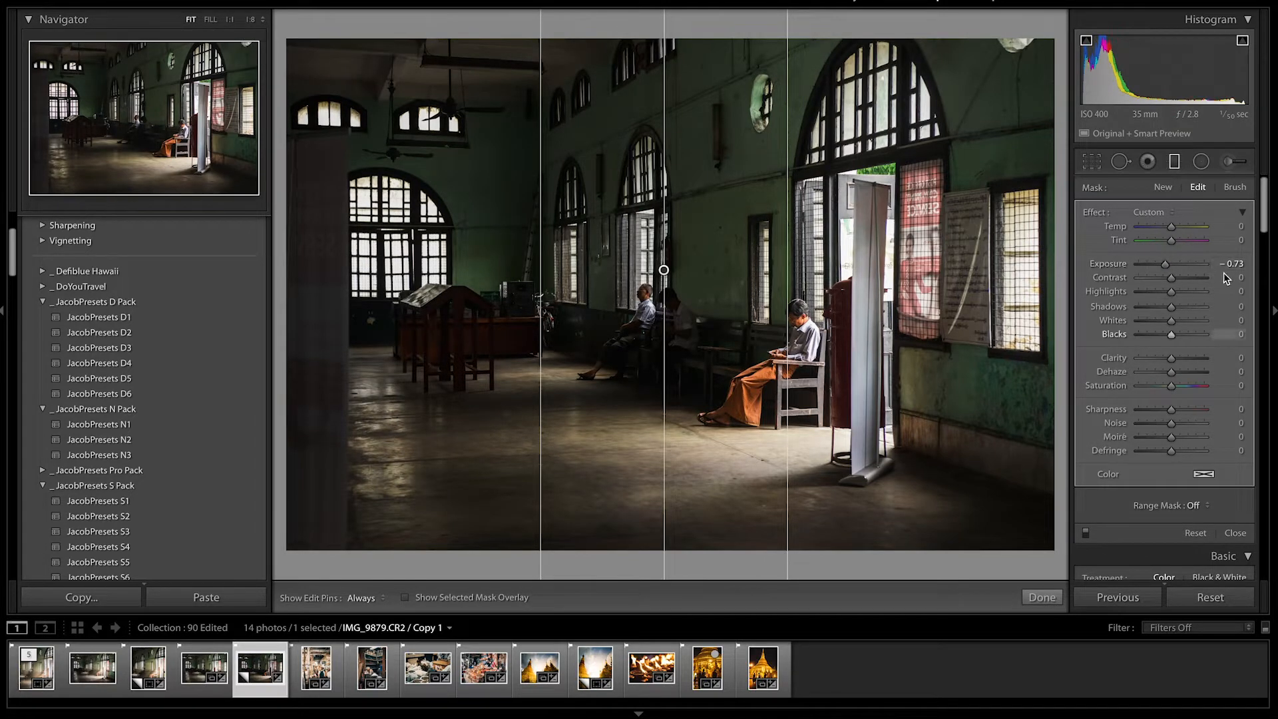
{"action": "left_click", "coordinate": [1043, 598]}
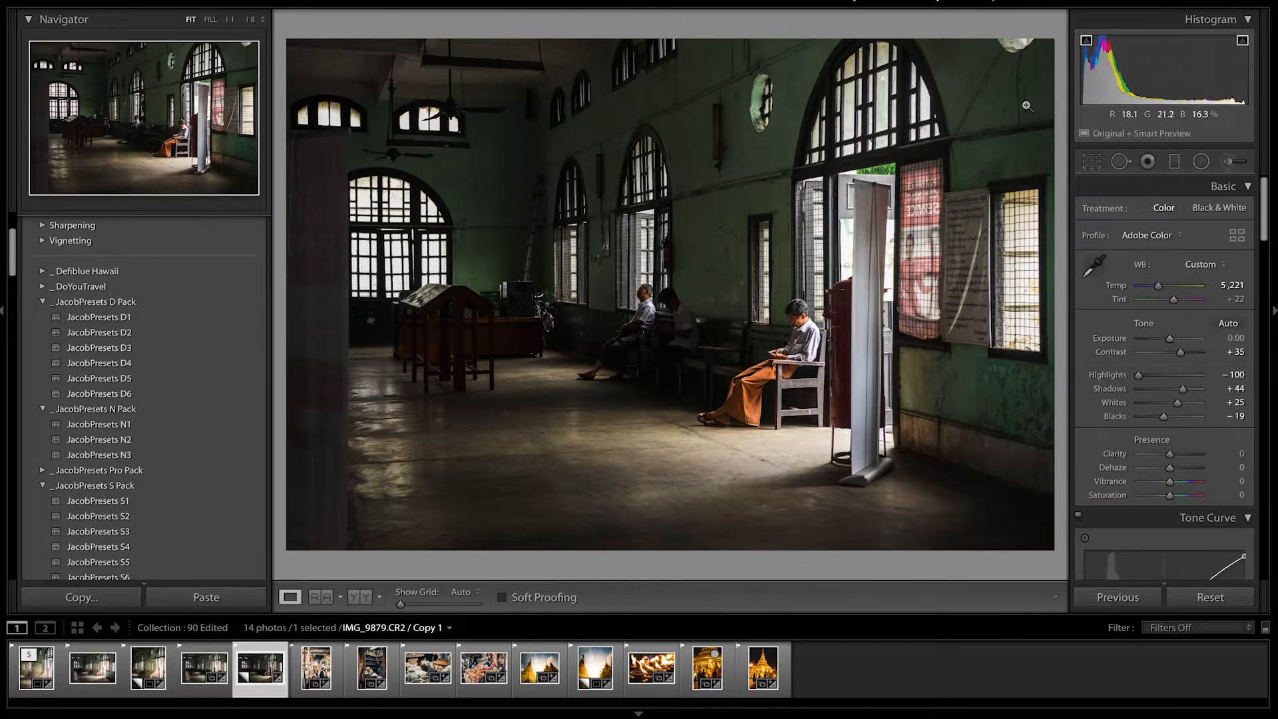
Add an inverted radial filter around the doorway and seated man, and set its exposure to 0.64.
{"action": "key", "text": "shift+m"}
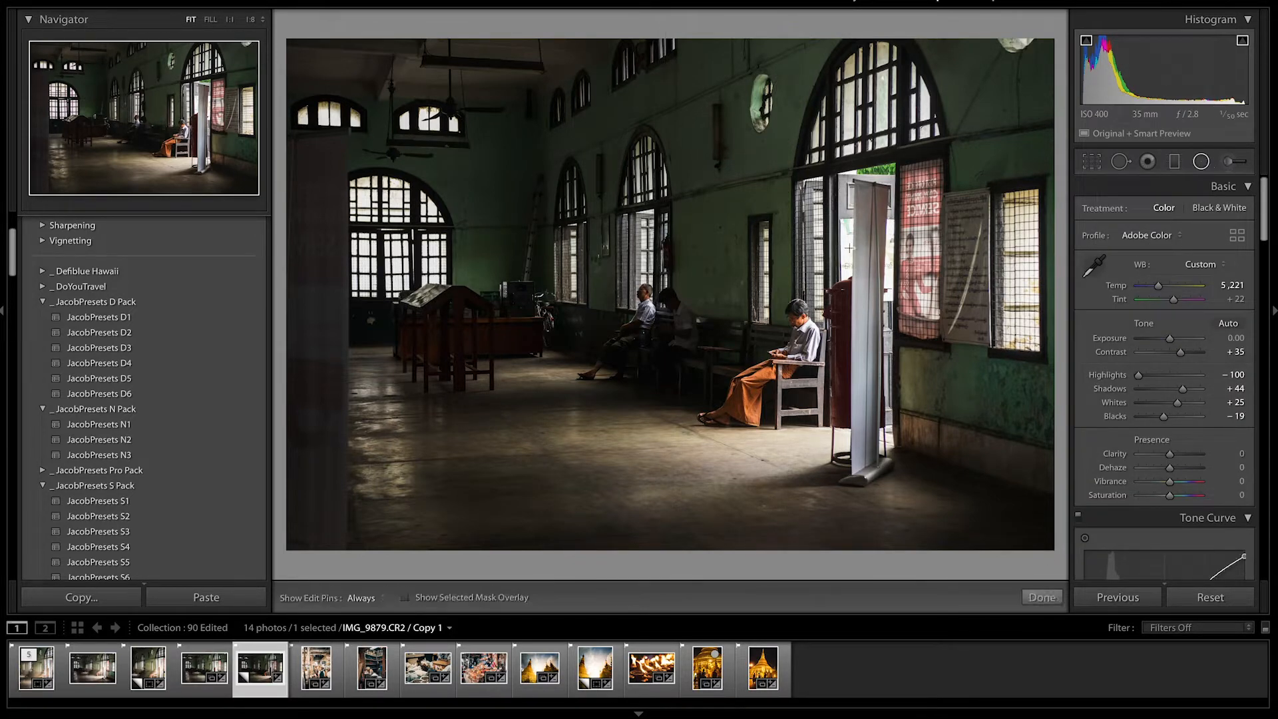
{"action": "mouse_move", "coordinate": [829, 300]}
{"action": "left_mouse_down"}
{"action": "mouse_move", "coordinate": [580, 454]}
{"action": "mouse_move", "coordinate": [527, 527]}
{"action": "mouse_move", "coordinate": [536, 517]}
{"action": "left_mouse_up"}
{"action": "left_click_drag", "start_coordinate": [827, 300], "coordinate": [812, 310]}
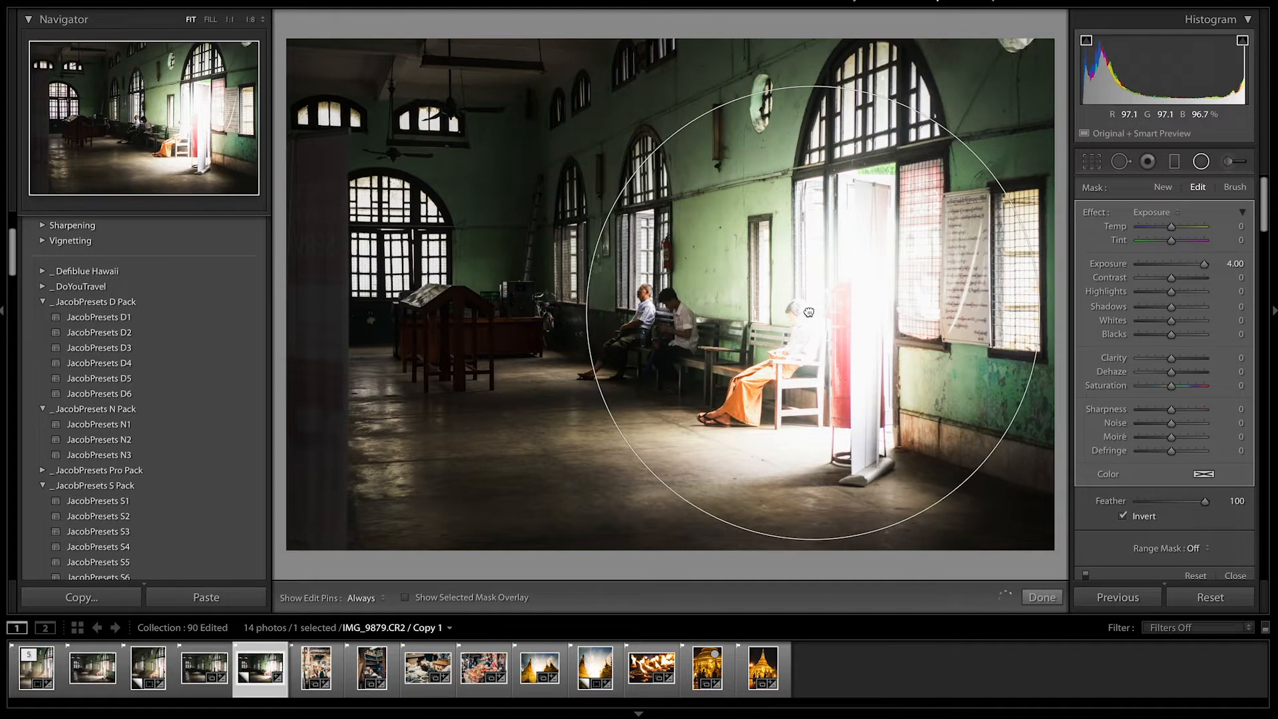
{"action": "double_click", "coordinate": [1109, 262]}
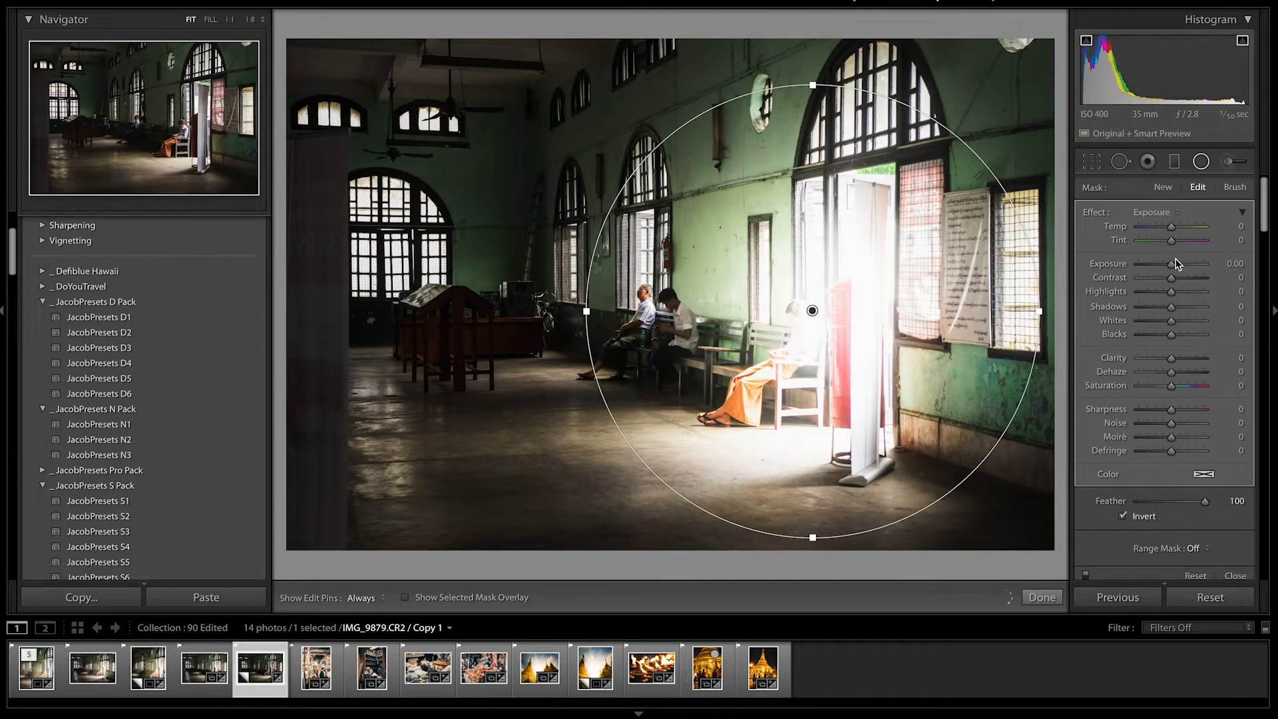
{"action": "left_click_drag", "start_coordinate": [1173, 266], "coordinate": [1180, 267]}
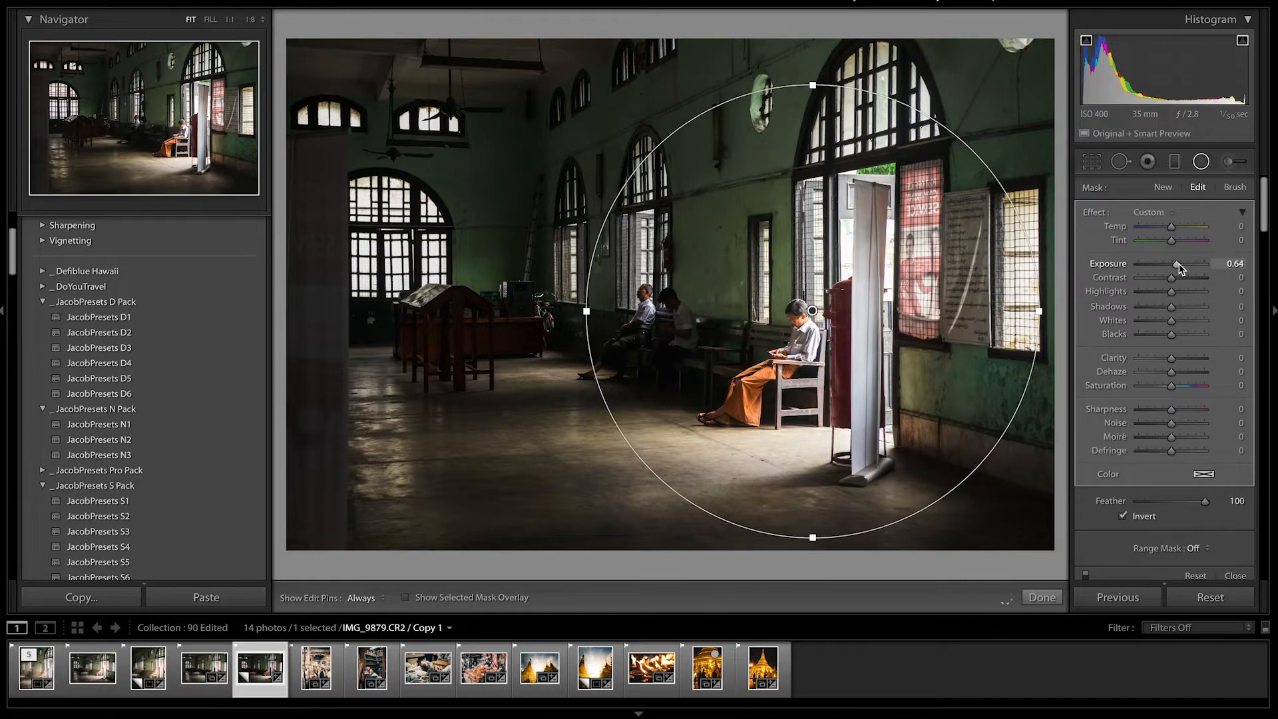
{"action": "left_click", "coordinate": [1040, 597]}
Set the Clarity in the Basic panel to +23.
{"action": "scroll", "coordinate": [1150, 379], "scroll_direction": "down", "scroll_amount": 3}
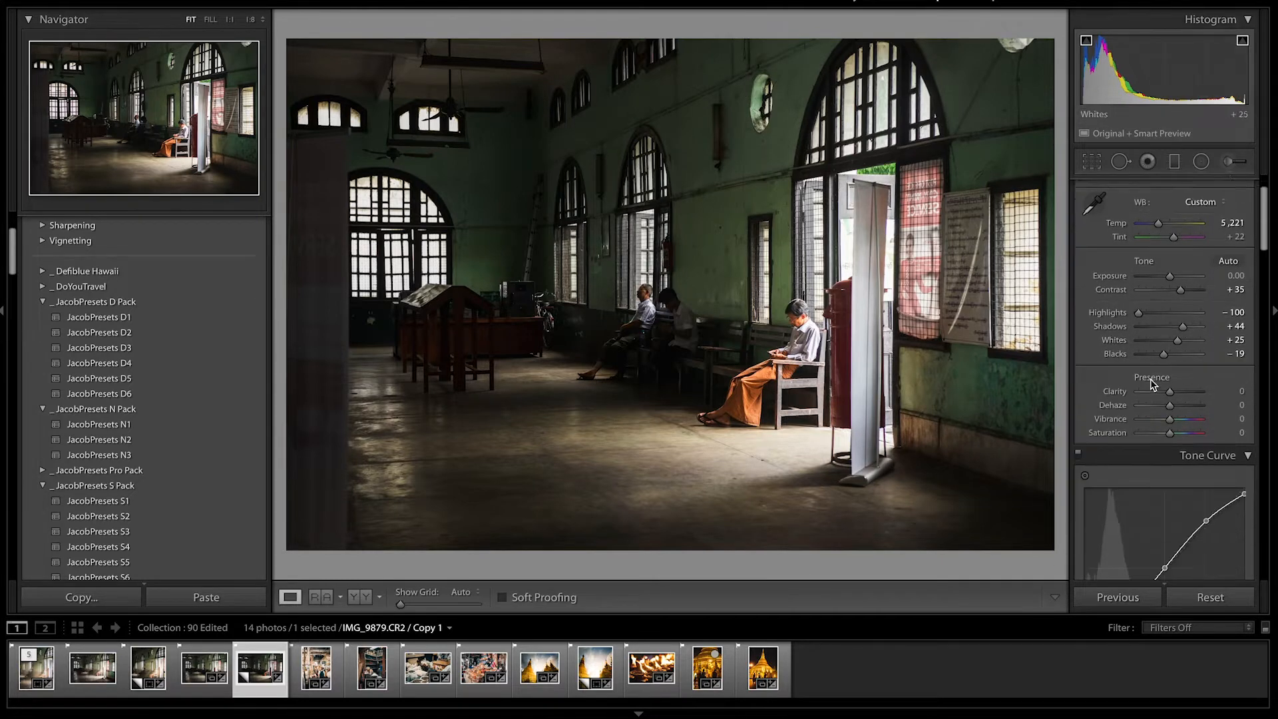
{"action": "scroll", "coordinate": [1154, 384], "scroll_direction": "up", "scroll_amount": 2}
{"action": "scroll", "coordinate": [1154, 384], "scroll_direction": "down", "scroll_amount": 1}
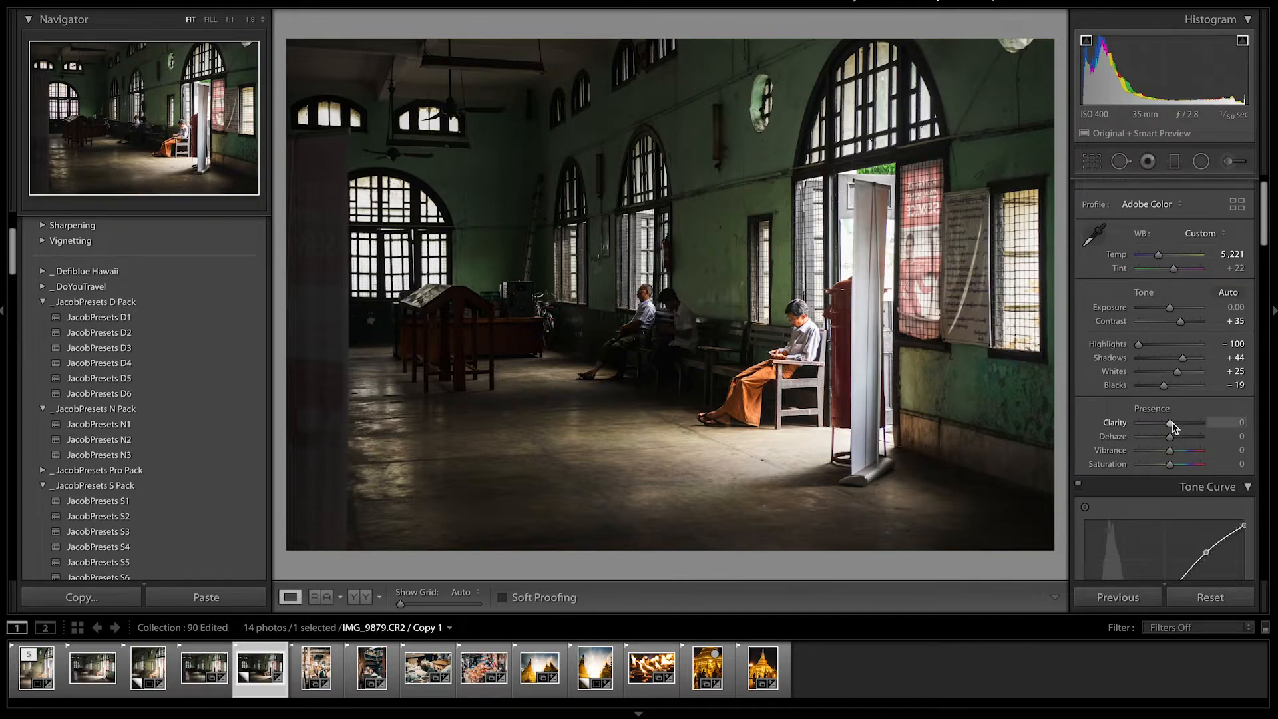
{"action": "left_click_drag", "start_coordinate": [1171, 423], "coordinate": [1198, 422]}
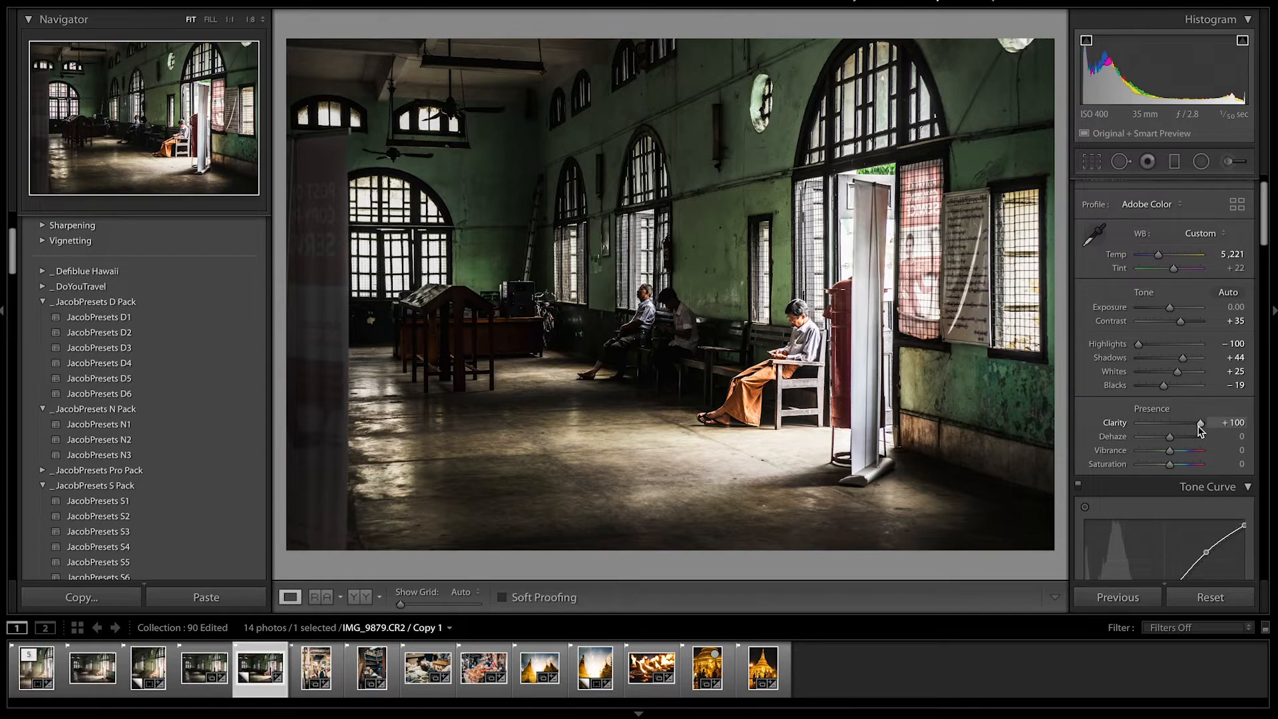
{"action": "left_click_drag", "start_coordinate": [1200, 429], "coordinate": [1179, 425]}
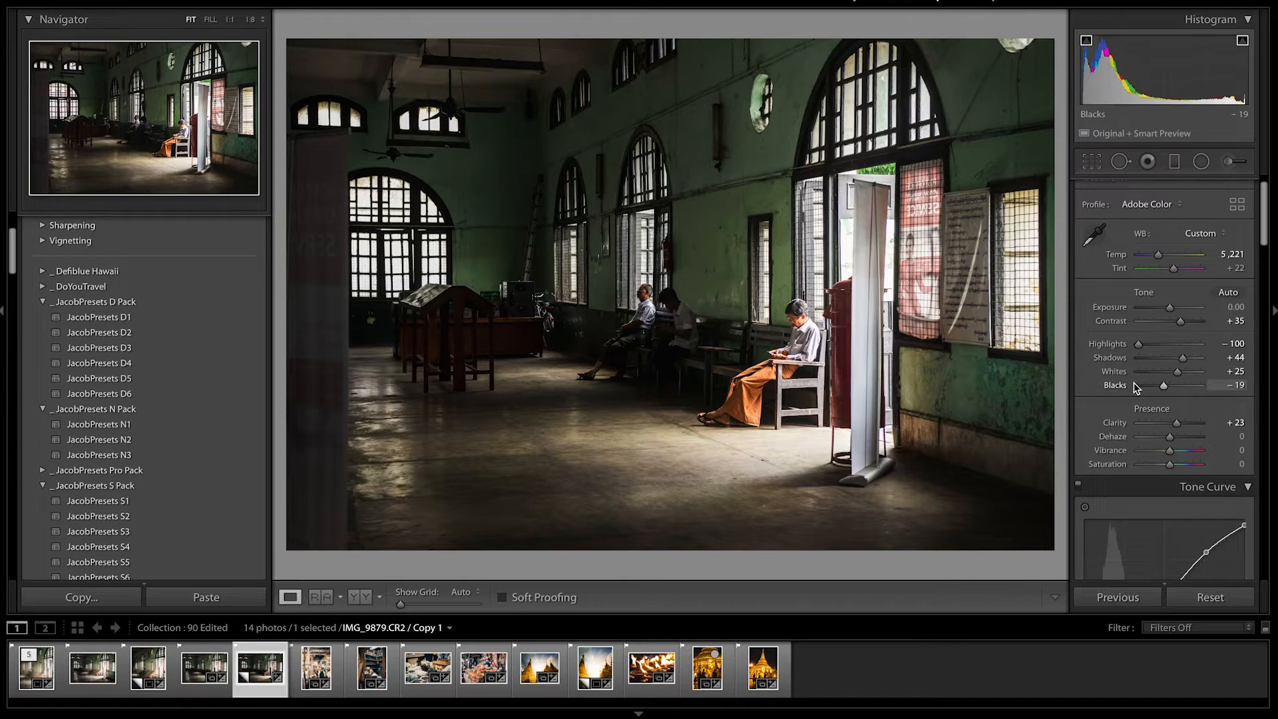
Open the photo in Photoshop for editing.
{"action": "scroll", "coordinate": [1136, 388], "scroll_direction": "down", "scroll_amount": 2}
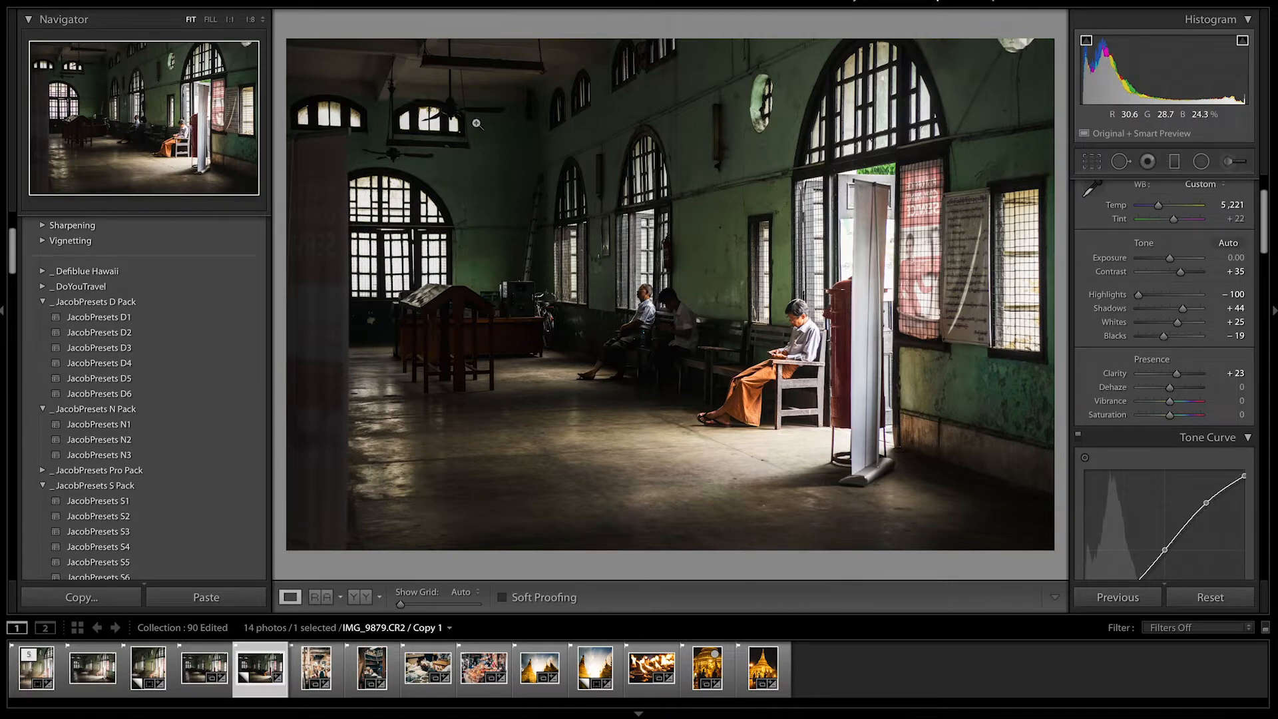
{"action": "left_click", "coordinate": [233, 0]}
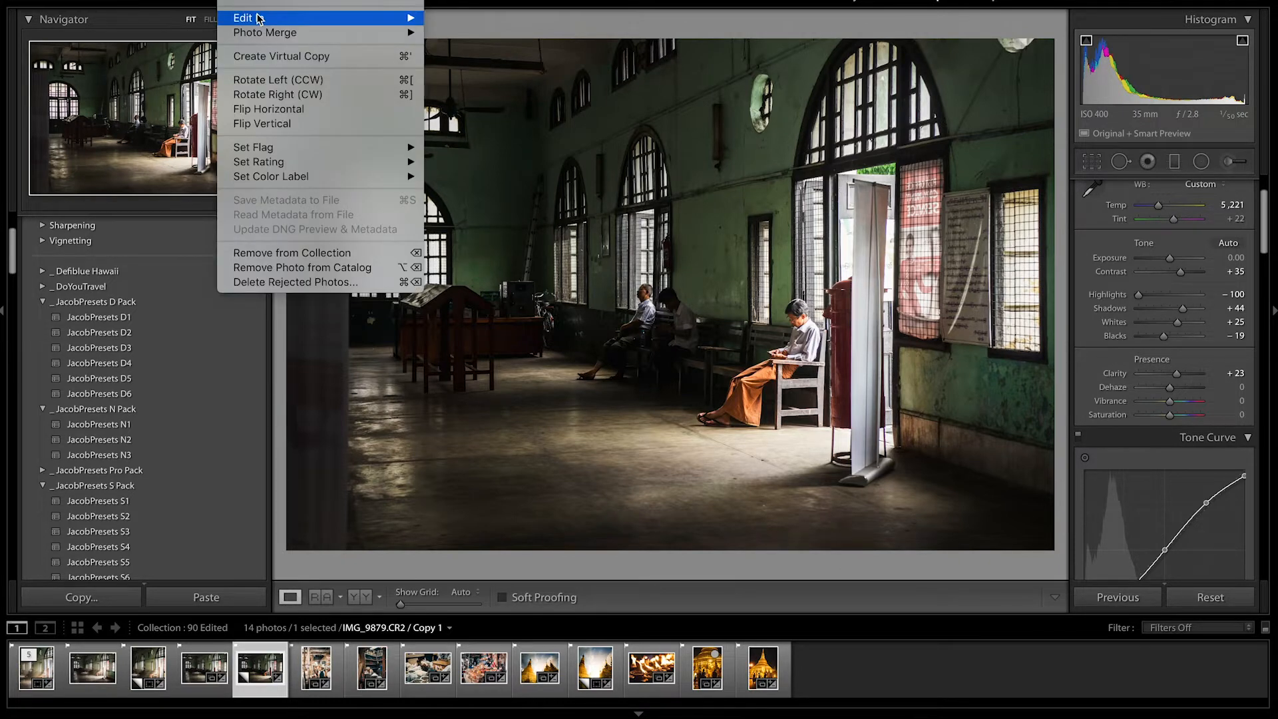
{"action": "mouse_move", "coordinate": [357, 26]}
{"action": "left_click", "coordinate": [445, 20]}
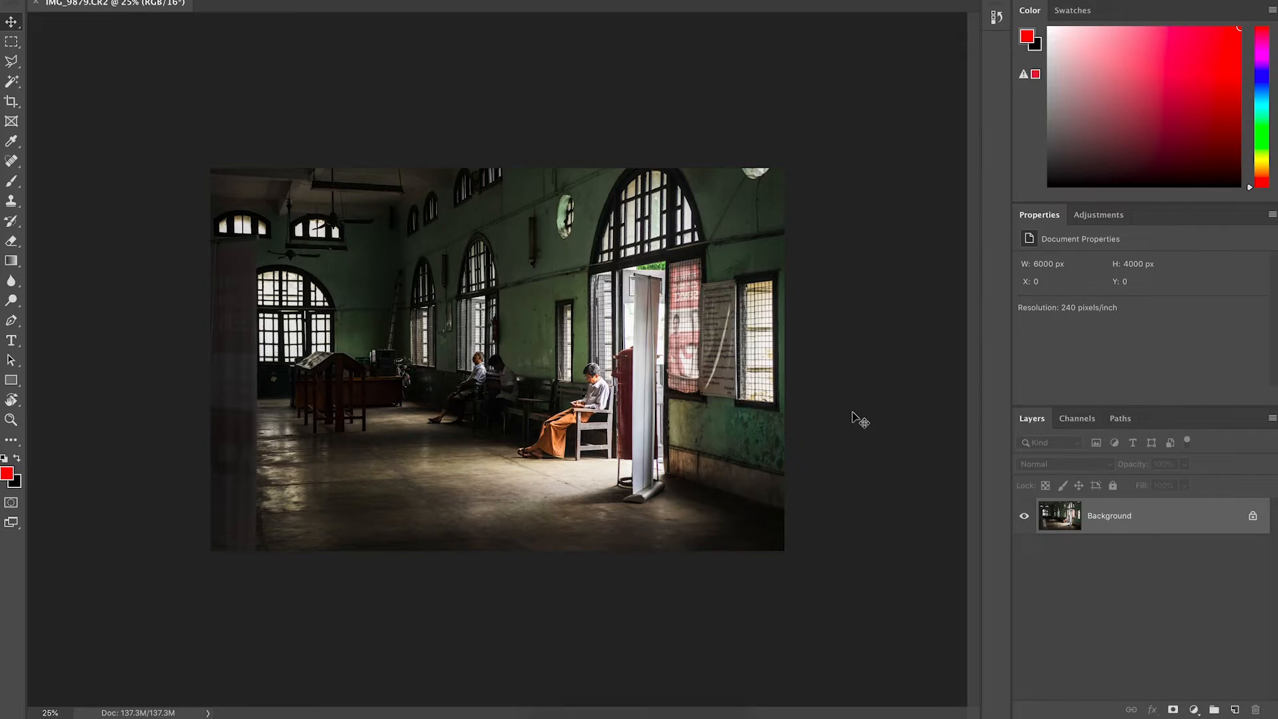
Browse the Natural sun overlays folder and place the 40.jpg sun-ray overlay into the image.
{"action": "scroll", "coordinate": [679, 383], "scroll_direction": "up", "scroll_amount": 3}
{"action": "scroll", "coordinate": [679, 383], "scroll_direction": "up", "scroll_amount": 1}
{"action": "scroll", "coordinate": [679, 383], "scroll_direction": "down", "scroll_amount": 2}
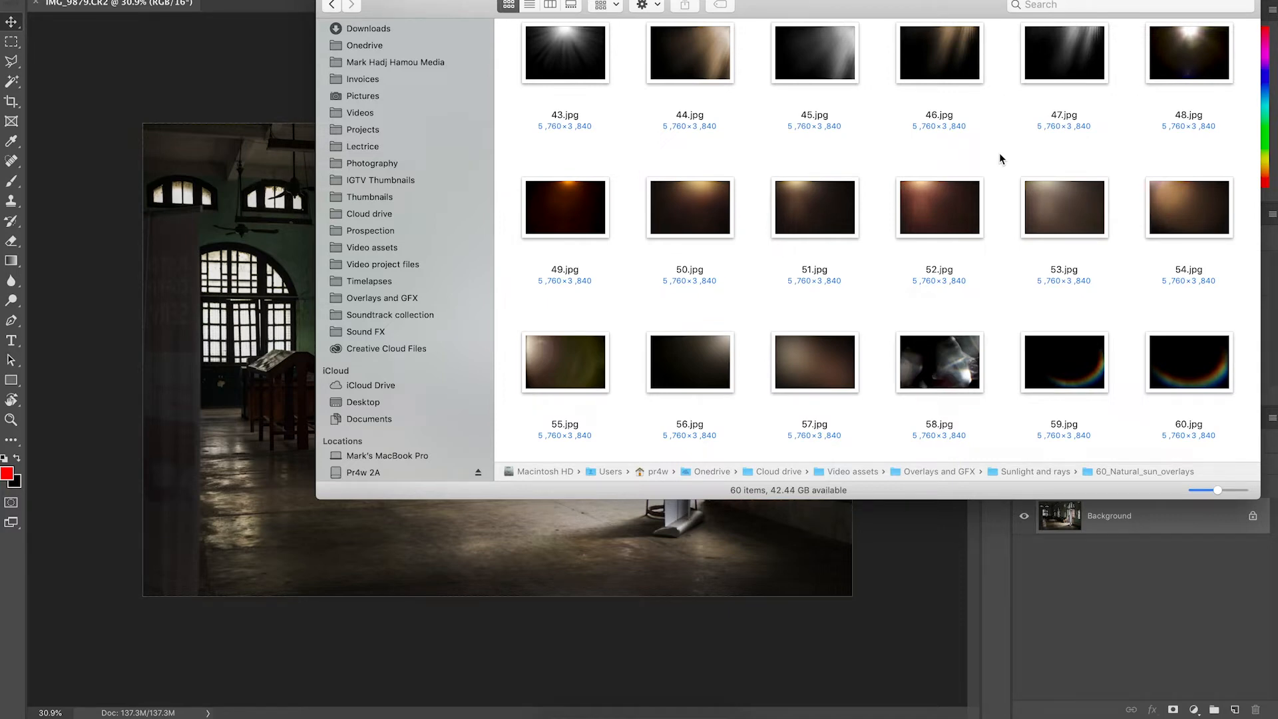
{"action": "scroll", "coordinate": [1000, 157], "scroll_direction": "up", "scroll_amount": 5}
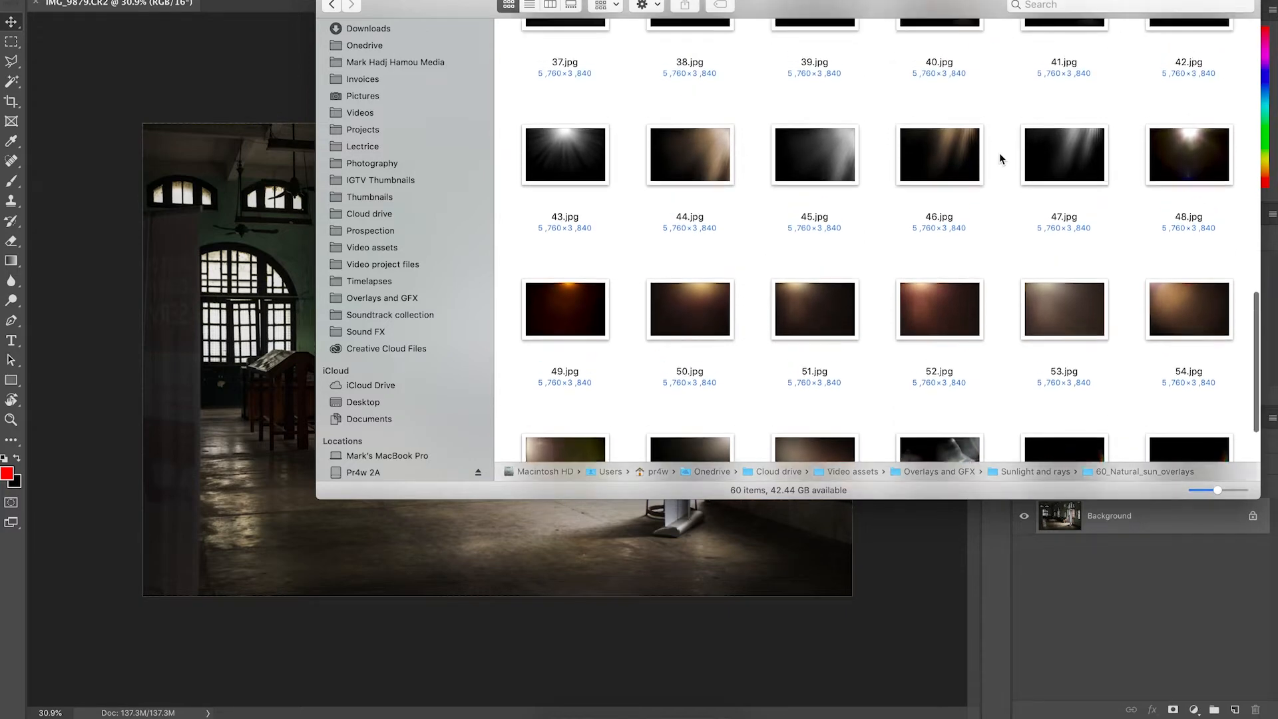
{"action": "scroll", "coordinate": [951, 137], "scroll_direction": "up", "scroll_amount": 2}
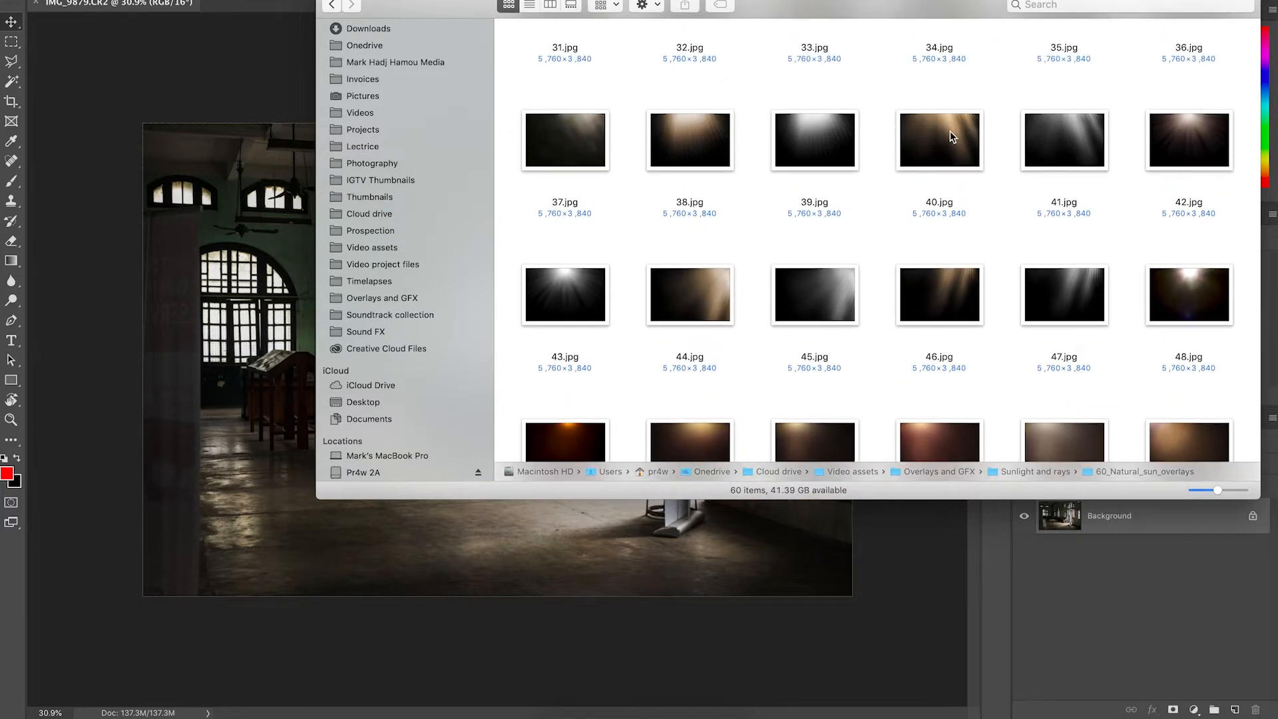
{"action": "left_click_drag", "start_coordinate": [952, 137], "coordinate": [278, 222]}
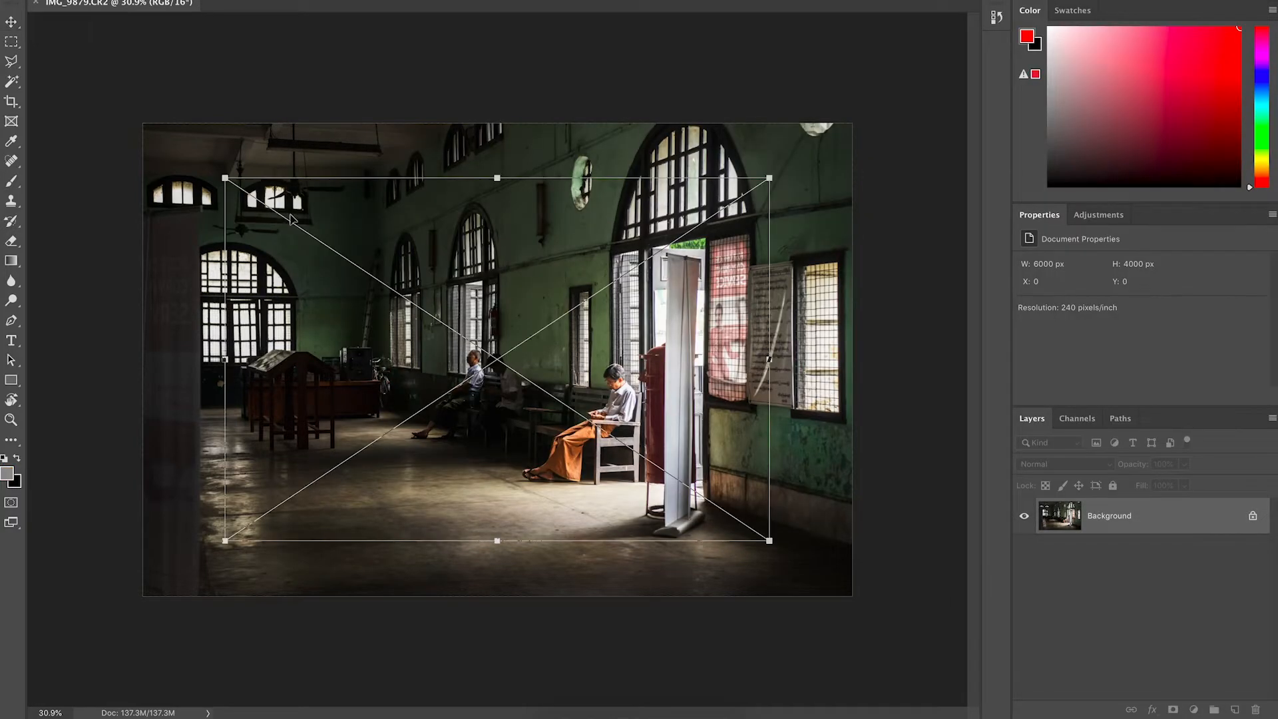
Set the overlay layer's blend mode to Screen, then scale and position it over the doorway and seated man.
{"action": "left_click", "coordinate": [1051, 464]}
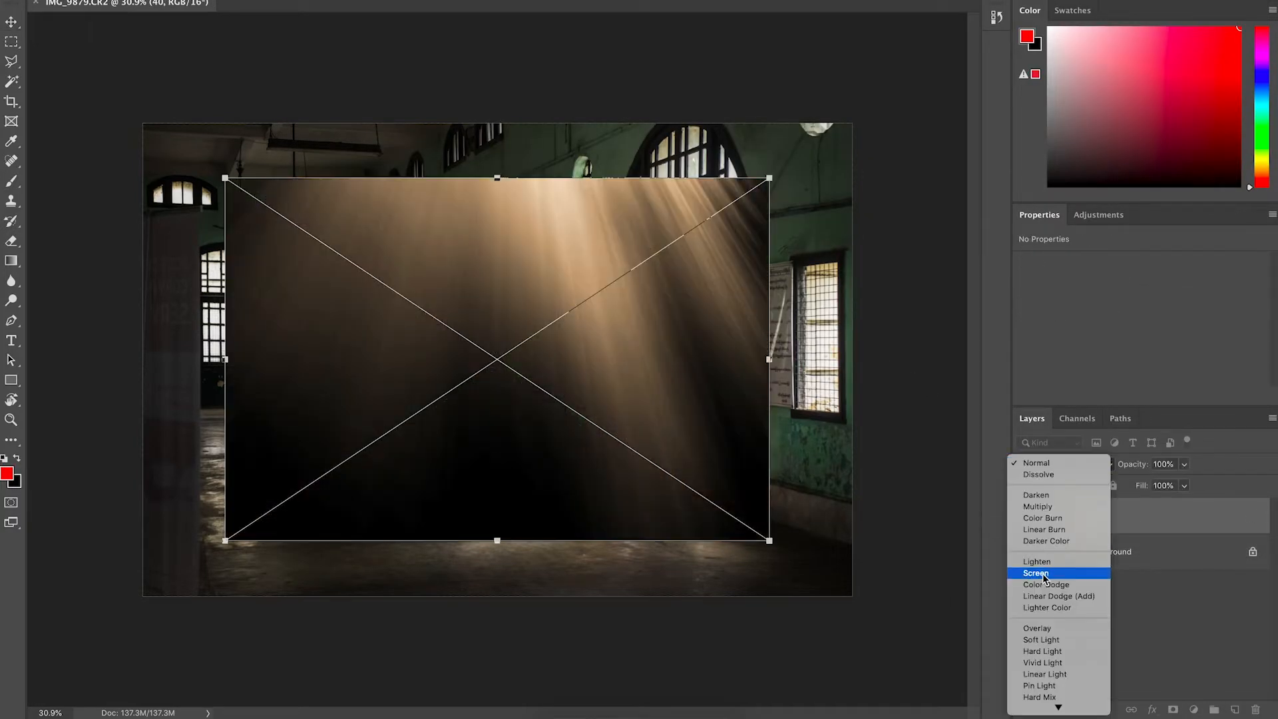
{"action": "left_click", "coordinate": [1036, 572]}
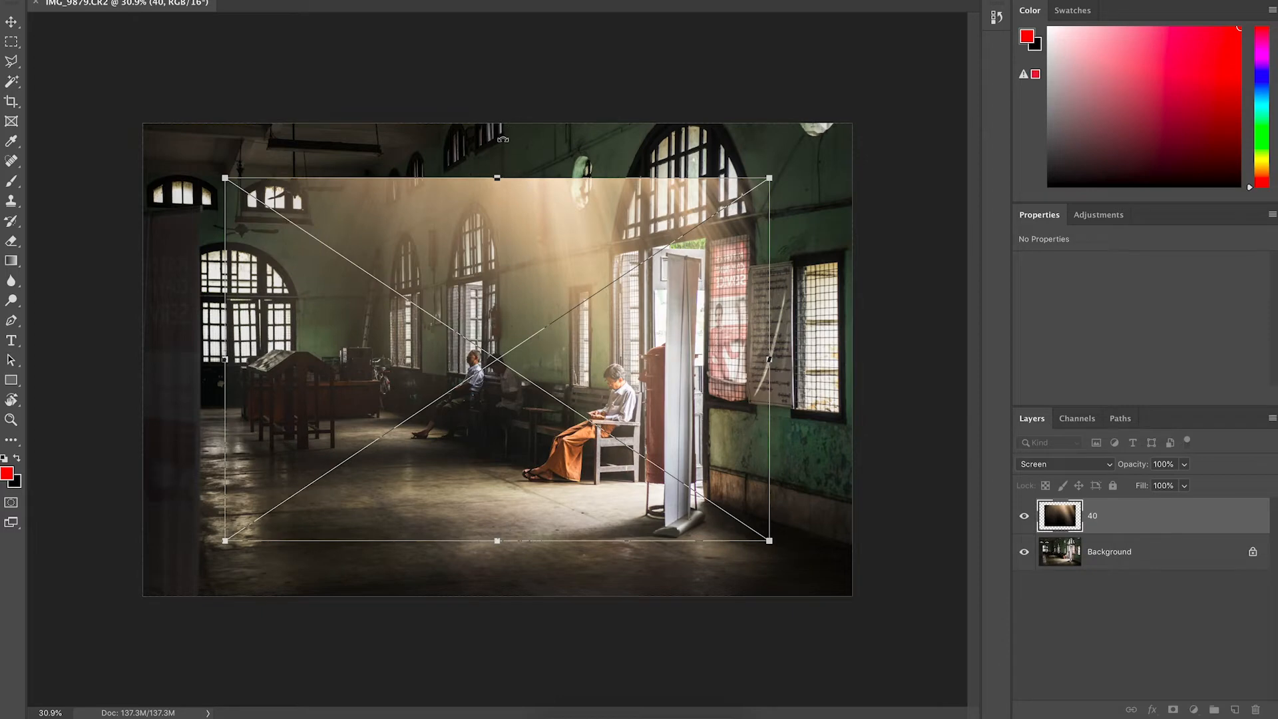
{"action": "left_click_drag", "start_coordinate": [505, 139], "coordinate": [676, 359]}
{"action": "left_click_drag", "start_coordinate": [682, 89], "coordinate": [627, 184]}
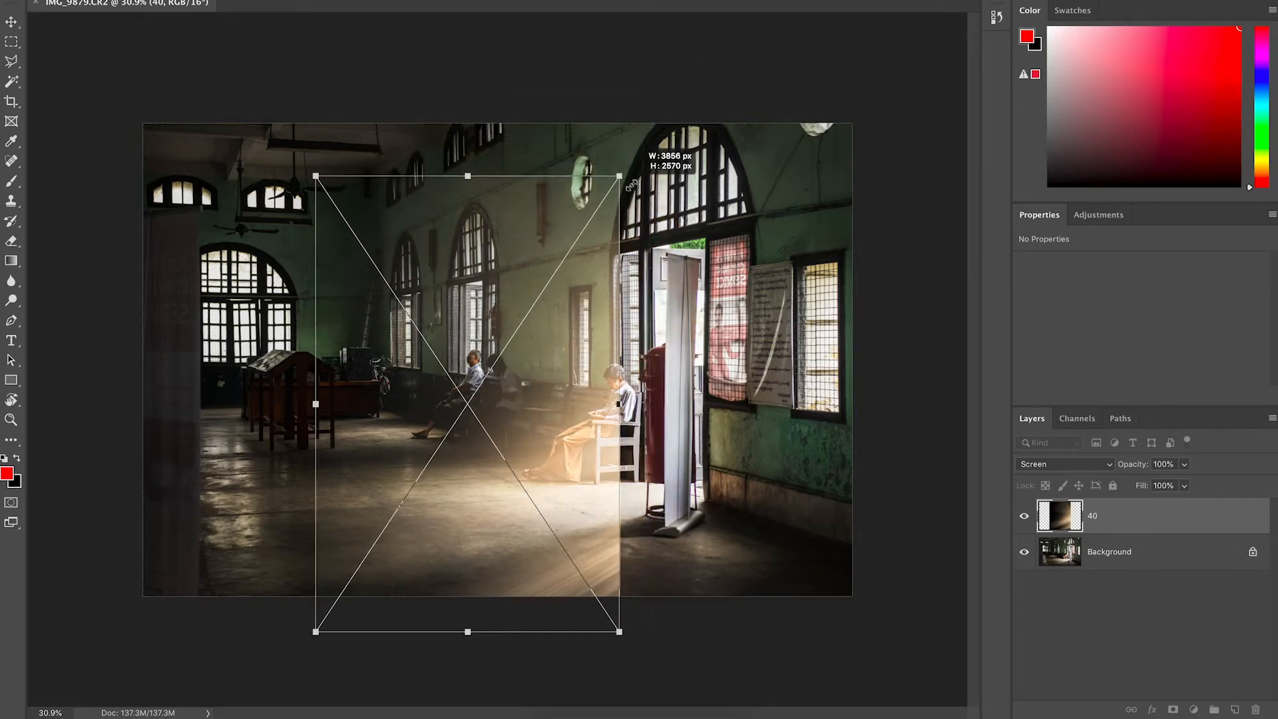
{"action": "left_click_drag", "start_coordinate": [559, 418], "coordinate": [636, 363]}
{"action": "left_click_drag", "start_coordinate": [405, 350], "coordinate": [366, 351]}
{"action": "left_click_drag", "start_coordinate": [707, 121], "coordinate": [675, 178]}
{"action": "left_click_drag", "start_coordinate": [615, 360], "coordinate": [654, 347]}
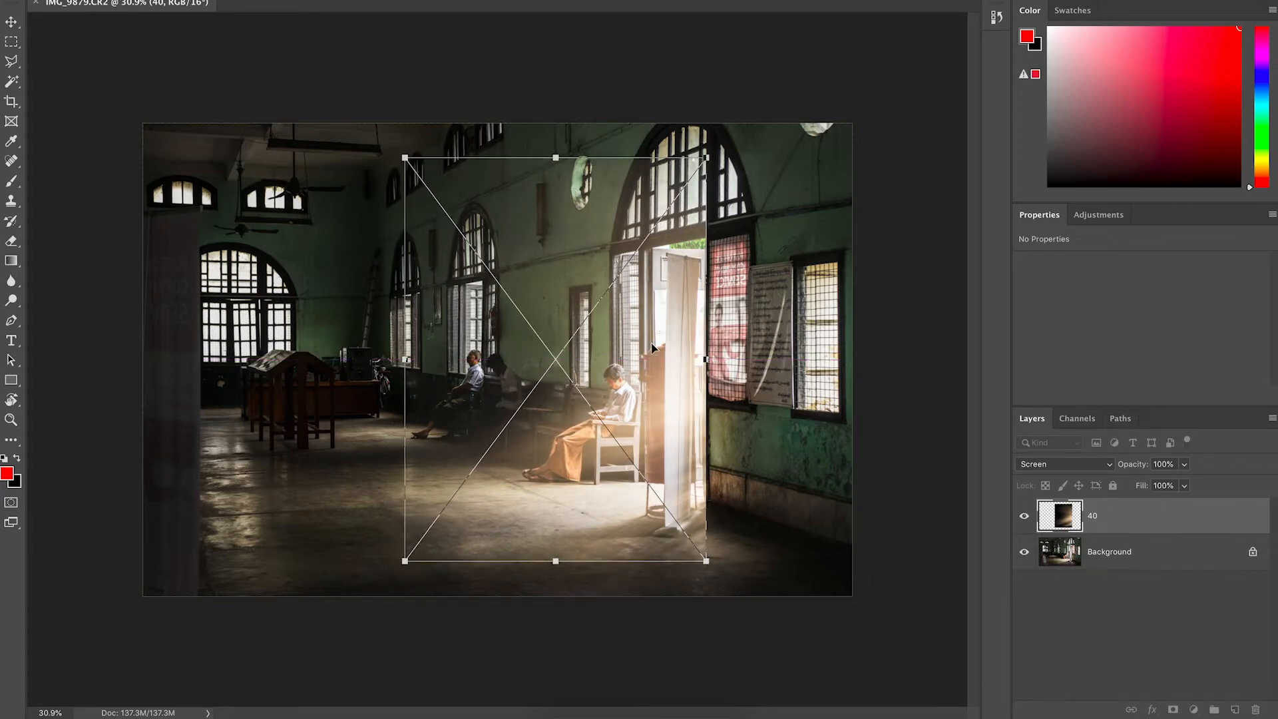
{"action": "key", "text": "Return"}
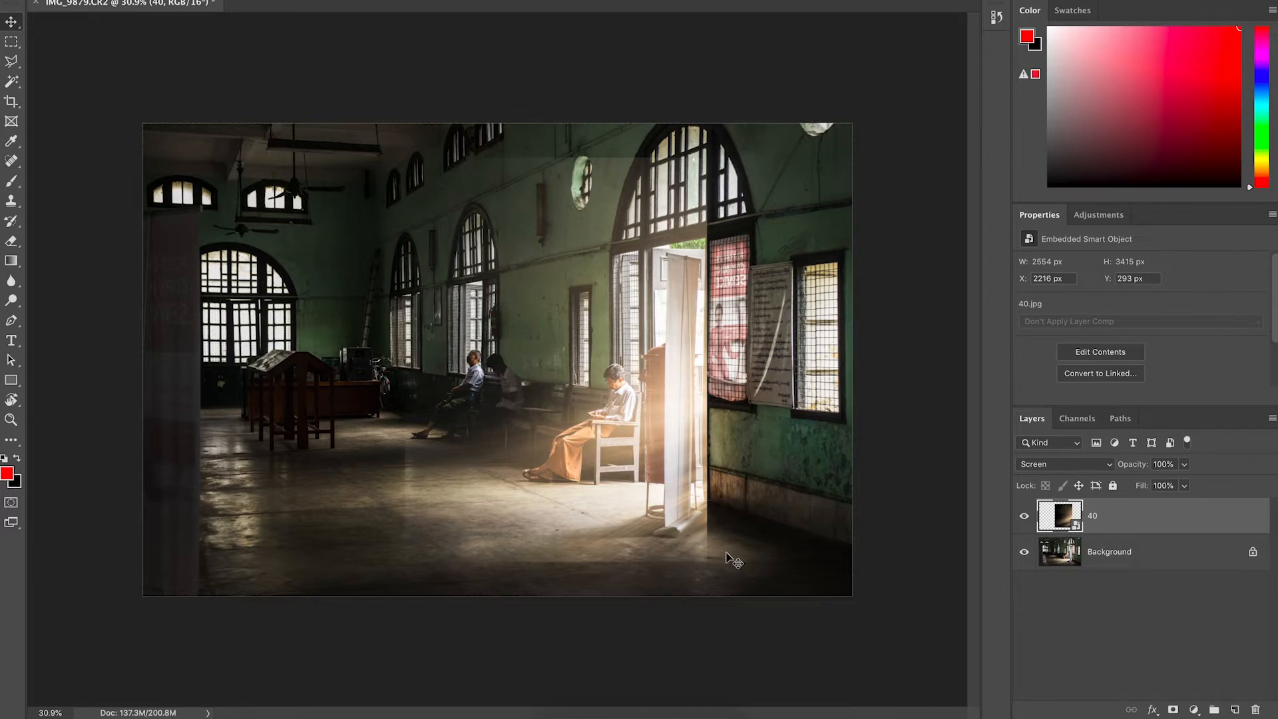
Add a layer mask to the overlay and paint black with the brush along its right edge to hide it.
{"action": "scroll", "coordinate": [710, 374], "scroll_direction": "up", "scroll_amount": 5}
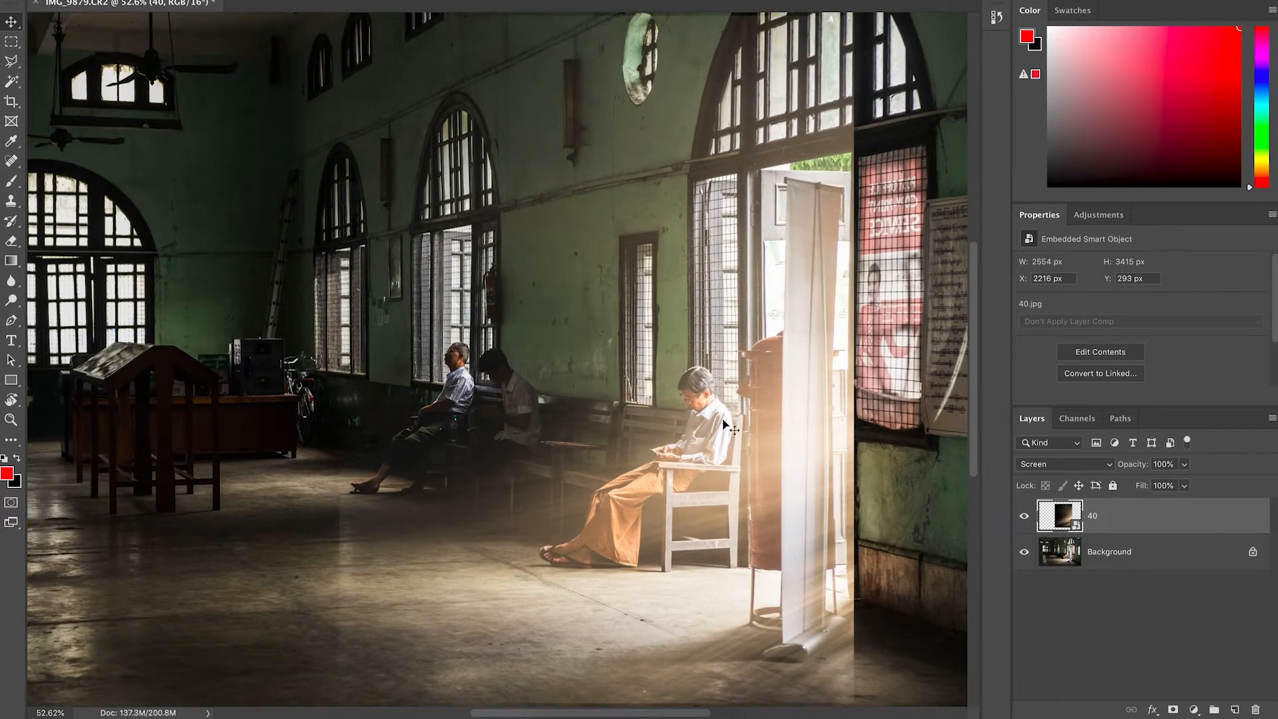
{"action": "scroll", "coordinate": [724, 422], "scroll_direction": "down", "scroll_amount": 3}
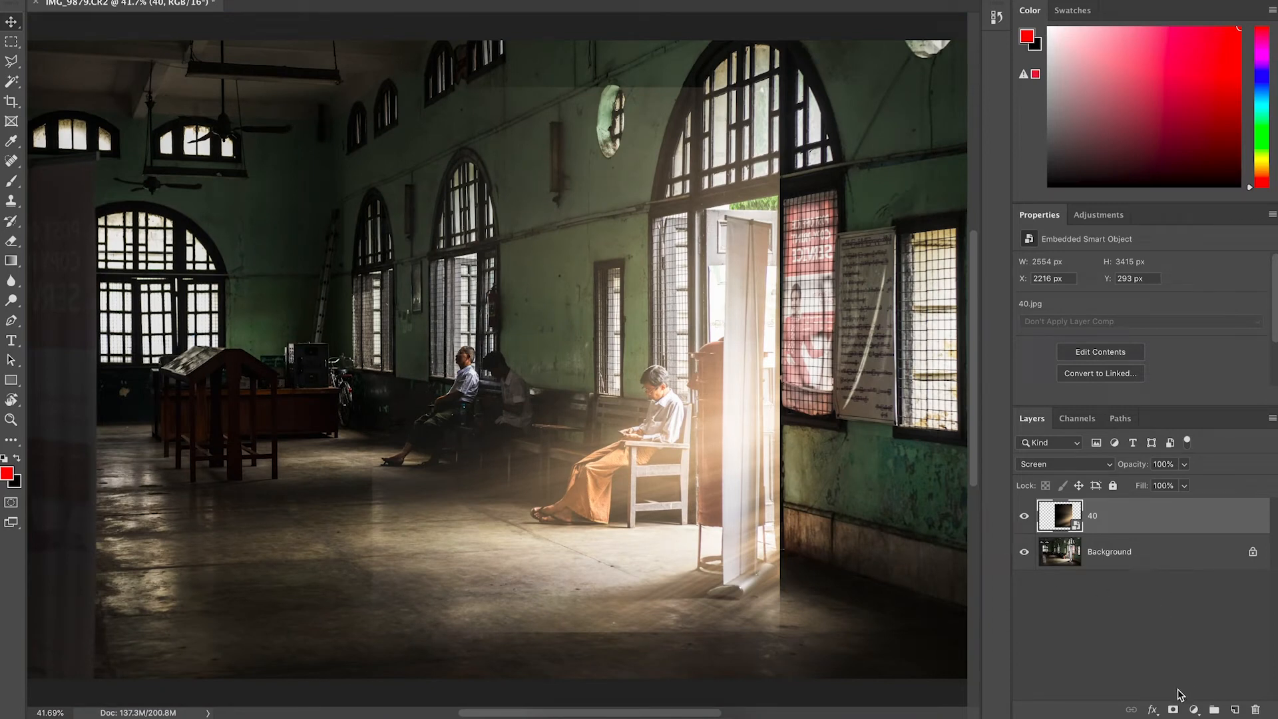
{"action": "left_click", "coordinate": [1174, 710]}
{"action": "key", "text": "d"}
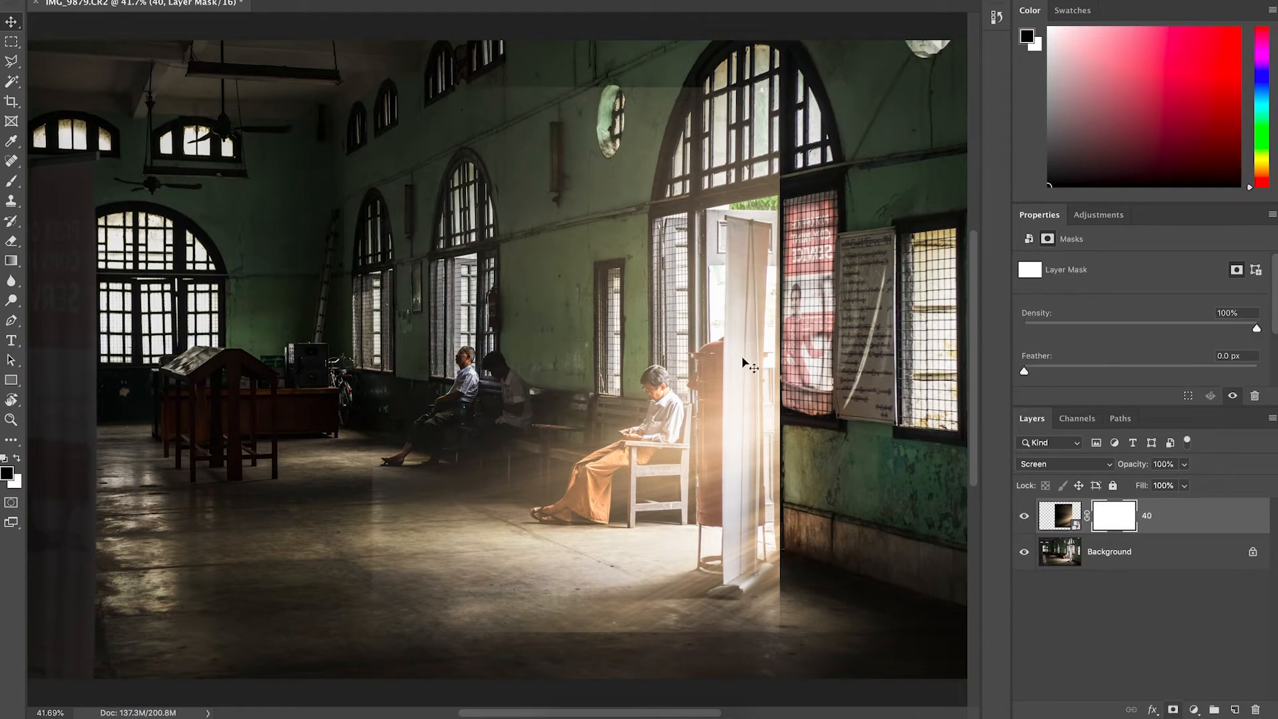
{"action": "key", "text": "b"}
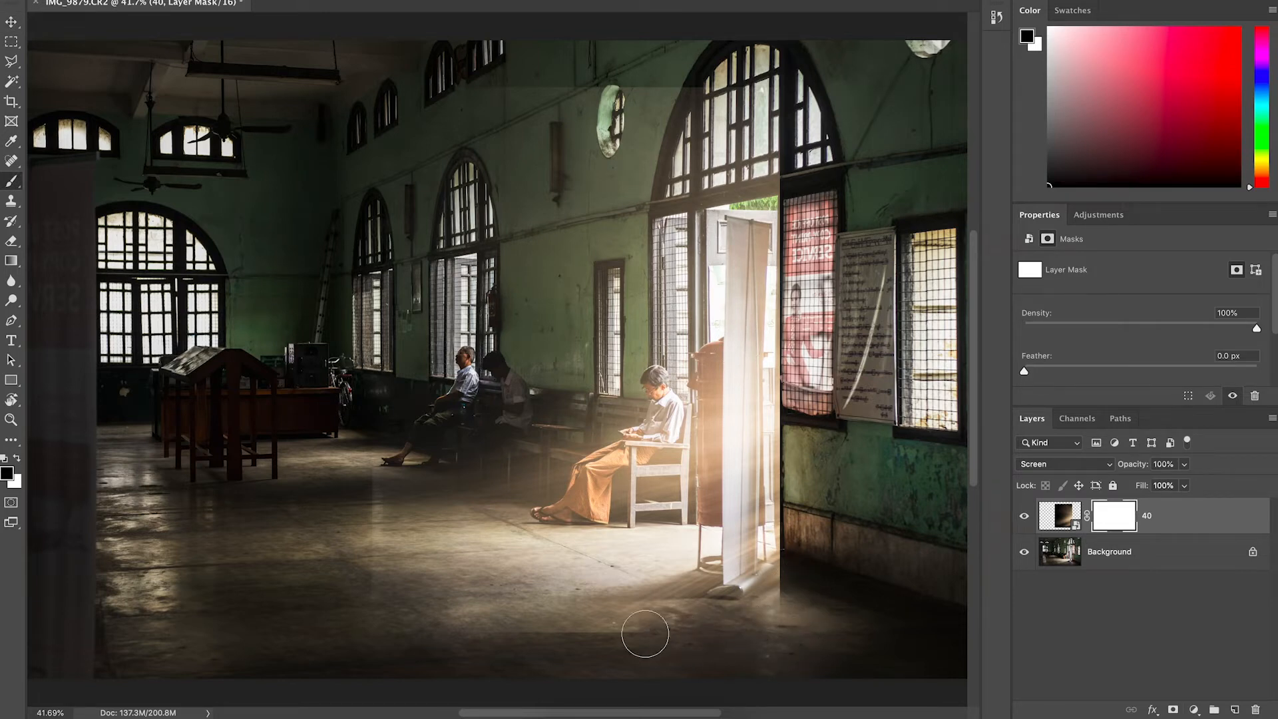
{"action": "mouse_move", "coordinate": [414, 634]}
{"action": "left_mouse_down"}
{"action": "mouse_move", "coordinate": [369, 621]}
{"action": "mouse_move", "coordinate": [360, 70]}
{"action": "mouse_move", "coordinate": [752, 91]}
{"action": "mouse_move", "coordinate": [783, 131]}
{"action": "mouse_move", "coordinate": [785, 189]}
{"action": "mouse_move", "coordinate": [815, 174]}
{"action": "left_mouse_up"}
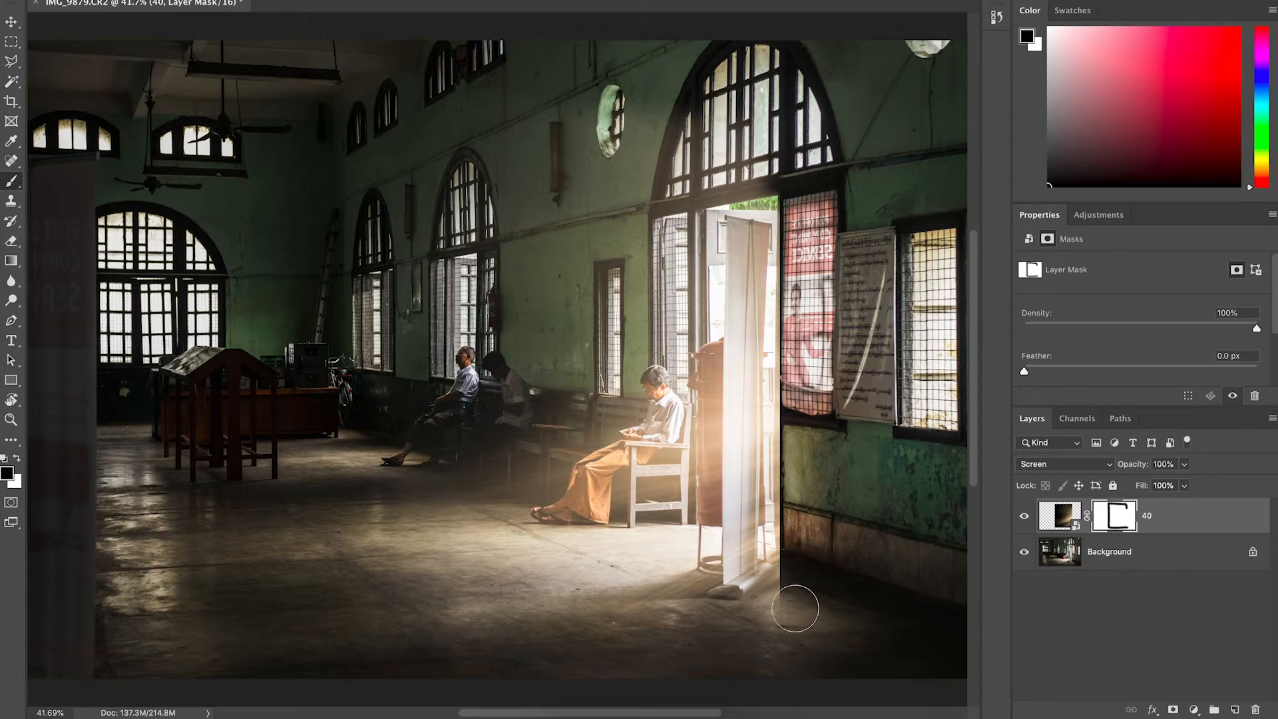
Paint black on the mask over the green wall right of the doorway to remove the overlay there.
{"action": "key", "text": "super+plus"}
{"action": "key", "text": "super+plus"}
{"action": "scroll", "coordinate": [795, 608], "scroll_direction": "up", "scroll_amount": 2}
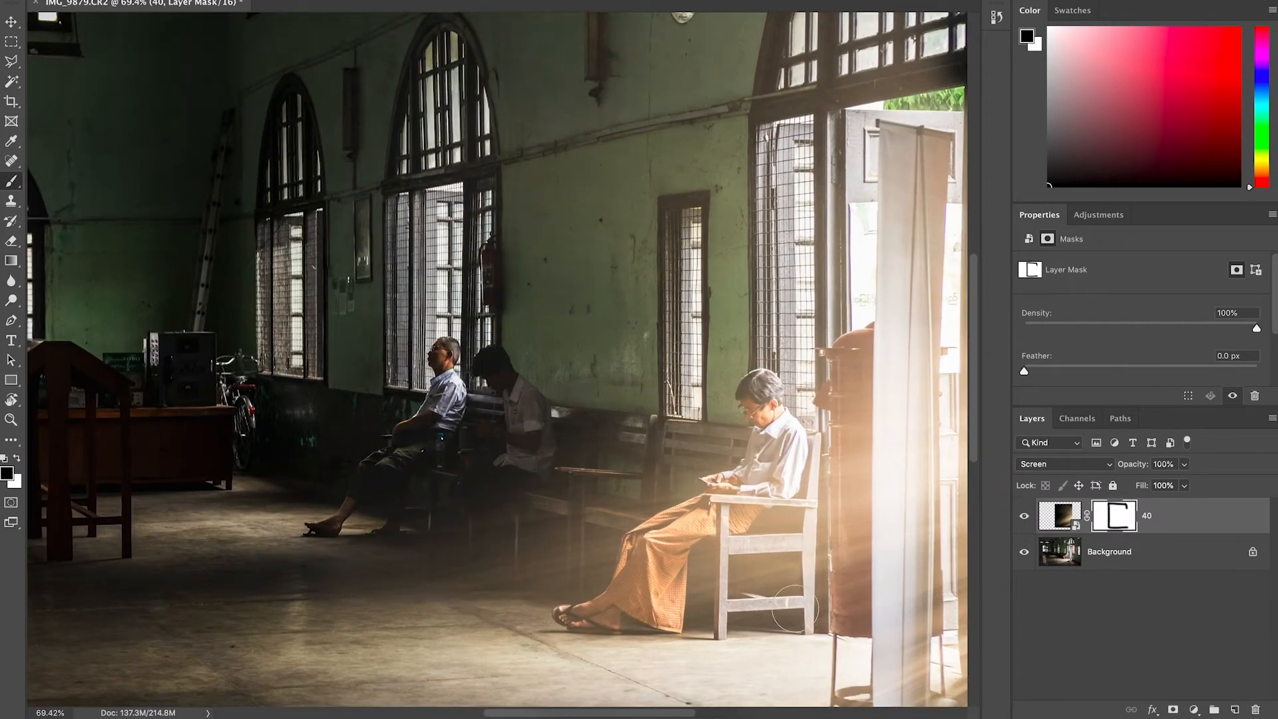
{"action": "scroll", "coordinate": [779, 487], "scroll_direction": "right", "scroll_amount": 4}
{"action": "scroll", "coordinate": [779, 486], "scroll_direction": "down", "scroll_amount": 2}
{"action": "scroll", "coordinate": [778, 486], "scroll_direction": "right", "scroll_amount": 3}
{"action": "scroll", "coordinate": [779, 486], "scroll_direction": "down", "scroll_amount": 1}
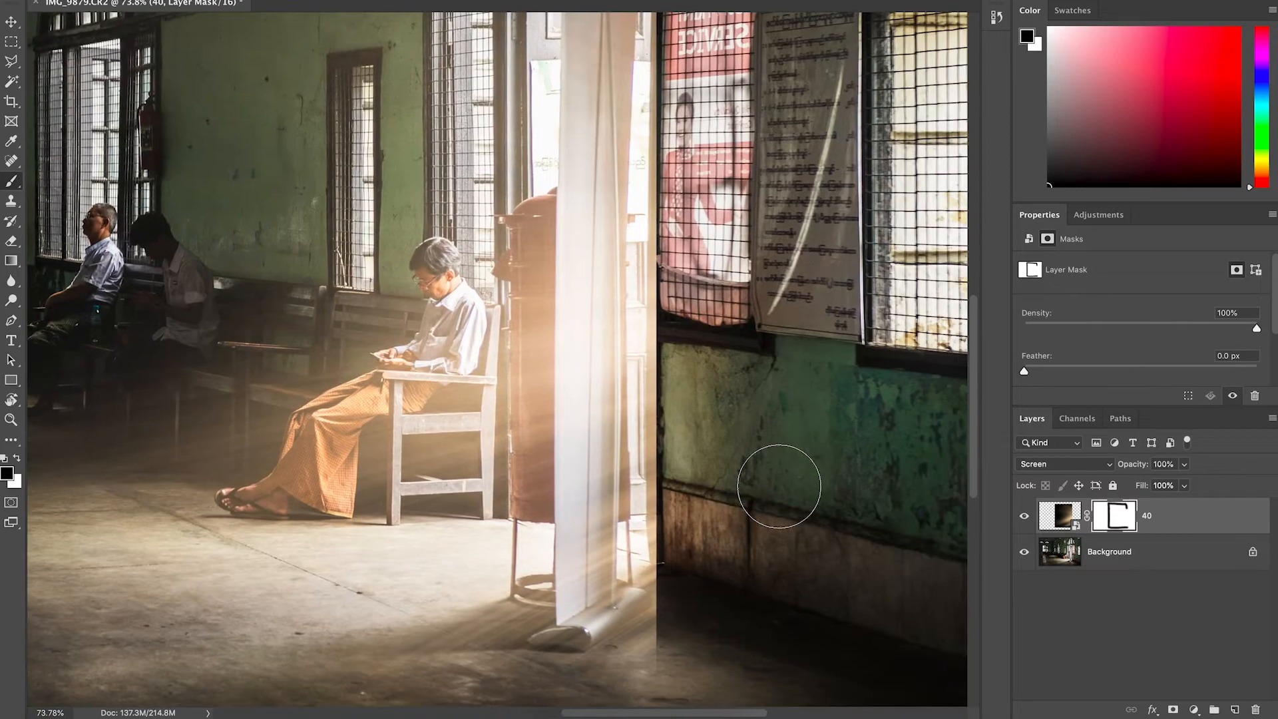
{"action": "mouse_move", "coordinate": [697, 590]}
{"action": "left_mouse_down"}
{"action": "mouse_move", "coordinate": [682, 660]}
{"action": "mouse_move", "coordinate": [699, 561]}
{"action": "mouse_move", "coordinate": [694, 269]}
{"action": "left_mouse_up"}
{"action": "scroll", "coordinate": [695, 270], "scroll_direction": "up", "scroll_amount": 3}
{"action": "mouse_move", "coordinate": [654, 383]}
{"action": "left_mouse_down"}
{"action": "mouse_move", "coordinate": [658, 100]}
{"action": "mouse_move", "coordinate": [700, 86]}
{"action": "mouse_move", "coordinate": [697, 487]}
{"action": "mouse_move", "coordinate": [698, 372]}
{"action": "mouse_move", "coordinate": [711, 547]}
{"action": "mouse_move", "coordinate": [689, 672]}
{"action": "left_mouse_up"}
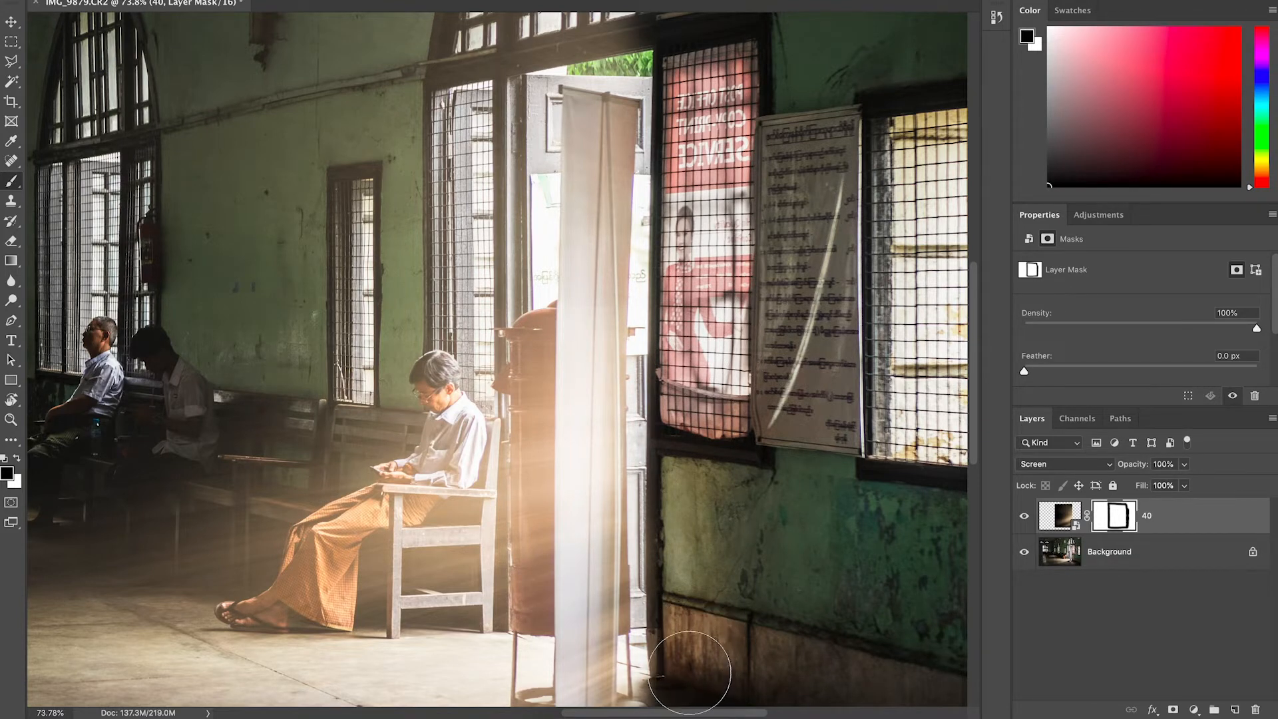
Refine the mask around the banner stand, hiding the overlay on it and painting light back near its base in white.
{"action": "scroll", "coordinate": [756, 418], "scroll_direction": "down", "scroll_amount": 3}
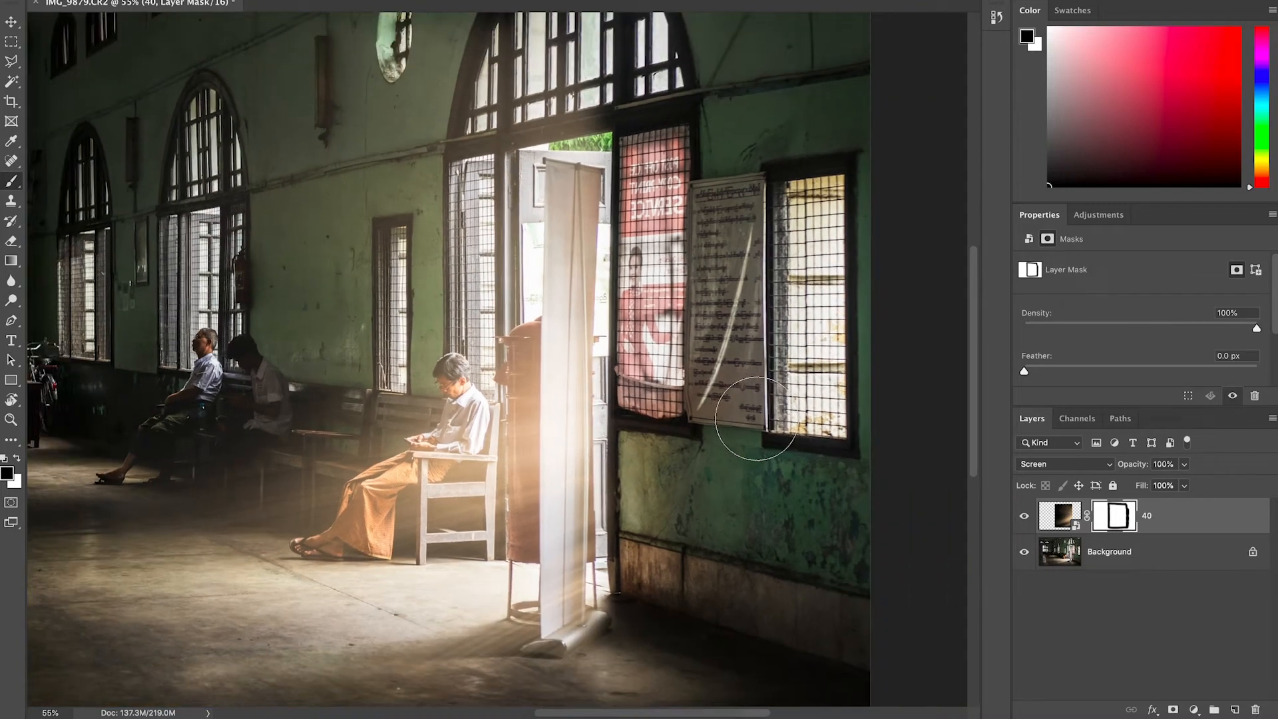
{"action": "scroll", "coordinate": [756, 418], "scroll_direction": "down", "scroll_amount": 3}
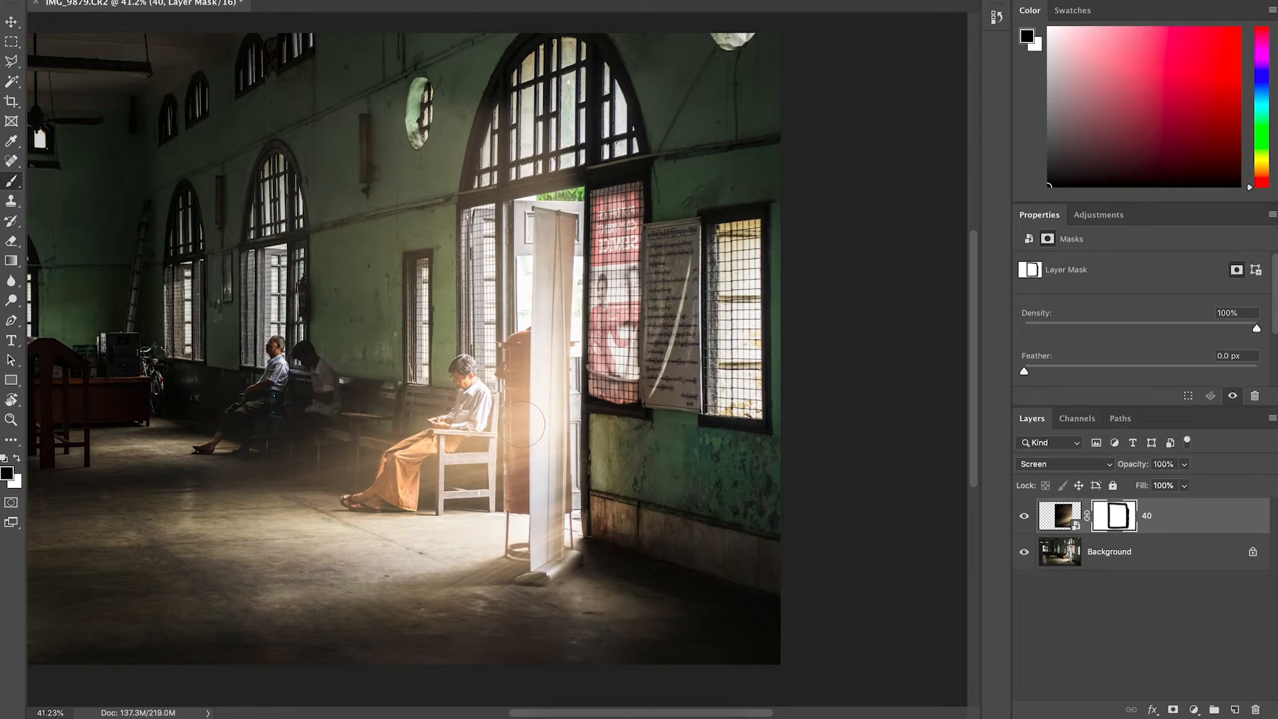
{"action": "scroll", "coordinate": [522, 424], "scroll_direction": "left", "scroll_amount": 5}
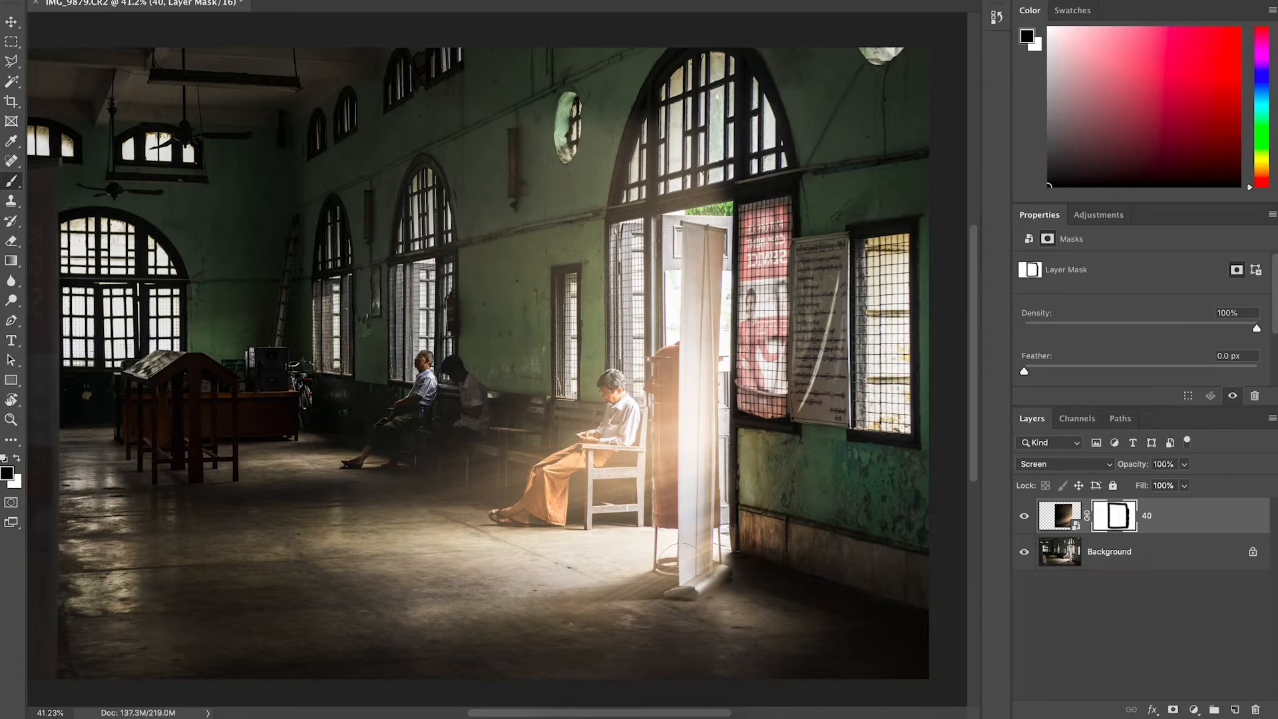
{"action": "mouse_move", "coordinate": [690, 566]}
{"action": "left_mouse_down"}
{"action": "mouse_move", "coordinate": [673, 386]}
{"action": "mouse_move", "coordinate": [680, 371]}
{"action": "mouse_move", "coordinate": [673, 497]}
{"action": "mouse_move", "coordinate": [700, 388]}
{"action": "mouse_move", "coordinate": [700, 301]}
{"action": "mouse_move", "coordinate": [689, 463]}
{"action": "left_mouse_up"}
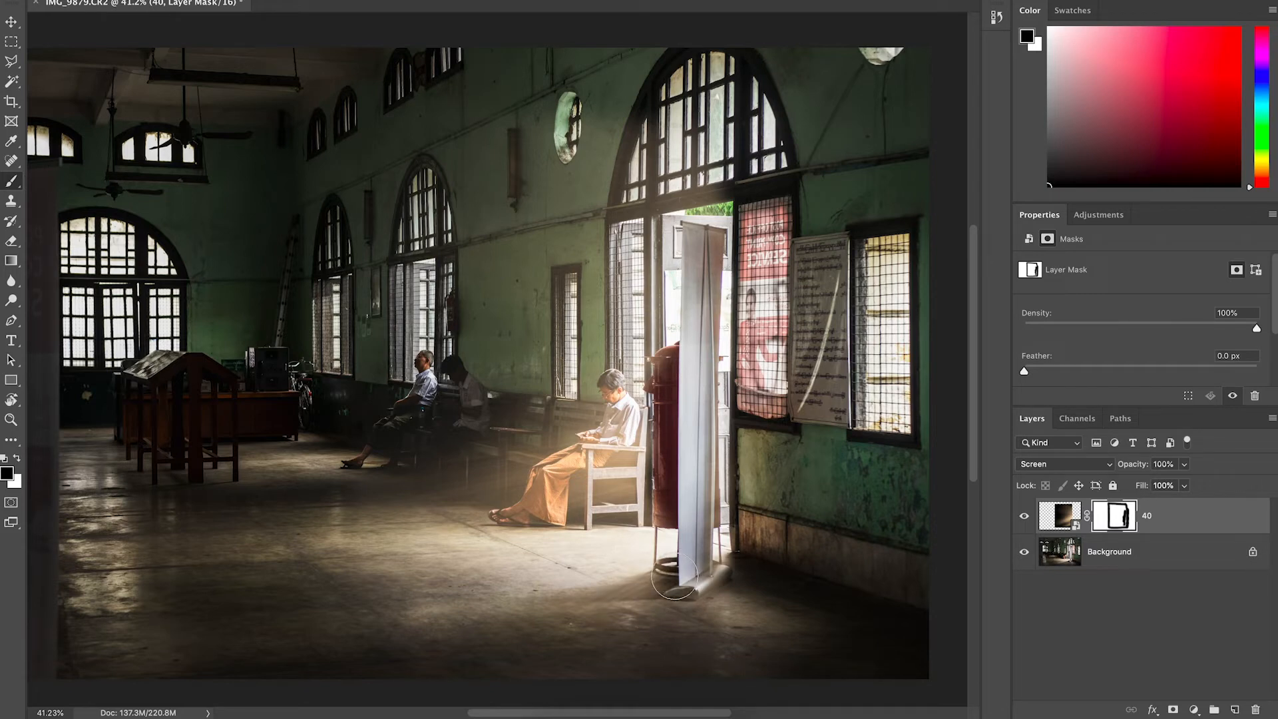
{"action": "left_click_drag", "start_coordinate": [675, 576], "coordinate": [636, 594]}
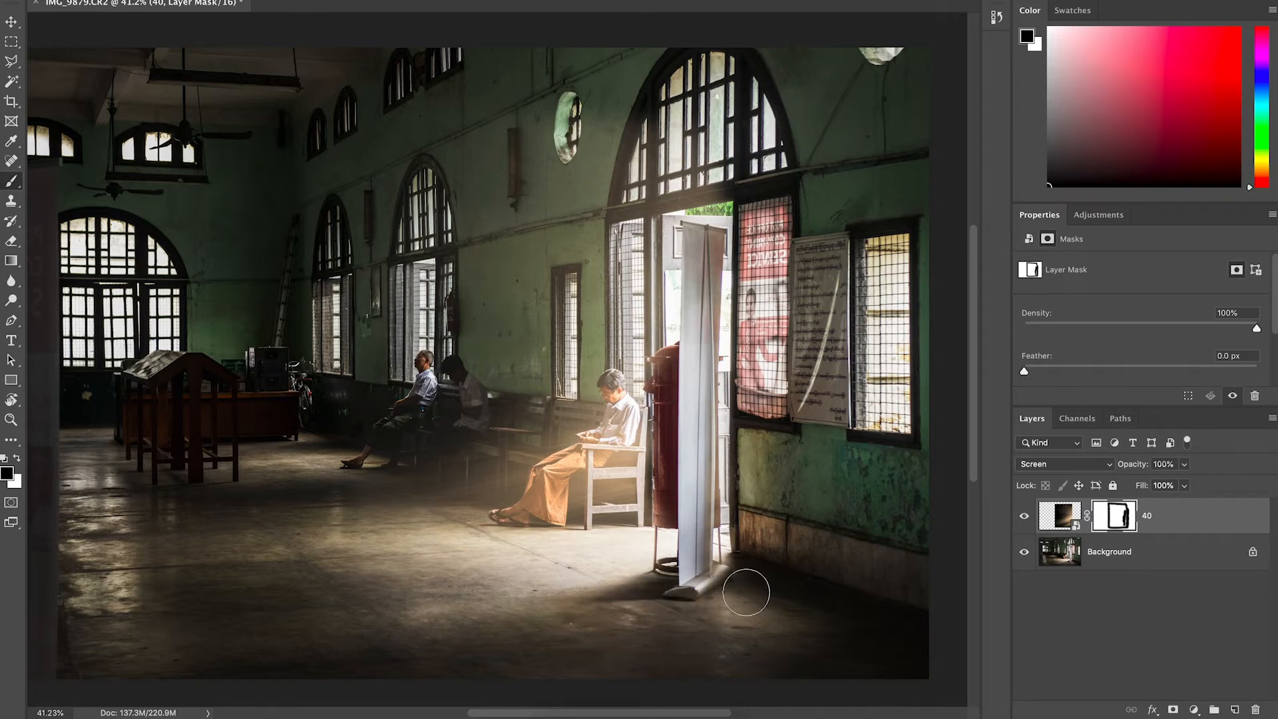
{"action": "left_click_drag", "start_coordinate": [746, 582], "coordinate": [725, 581]}
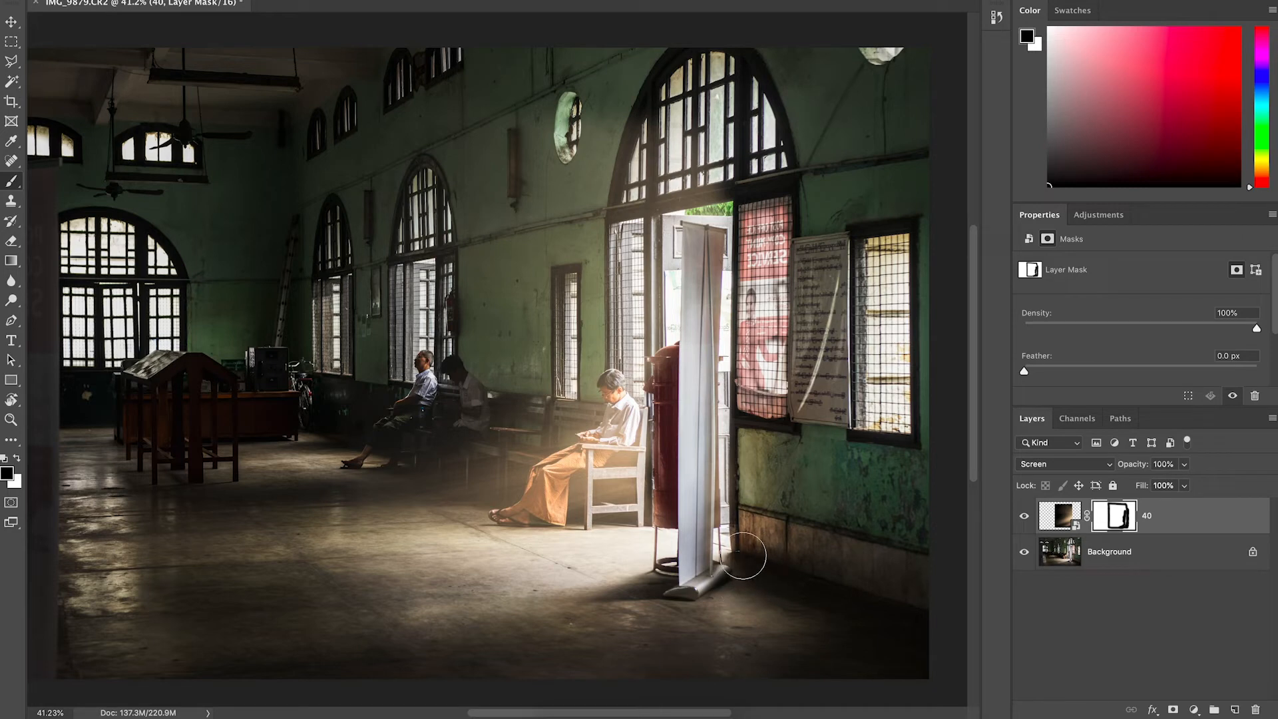
{"action": "key", "text": "x"}
{"action": "left_click", "coordinate": [713, 540]}
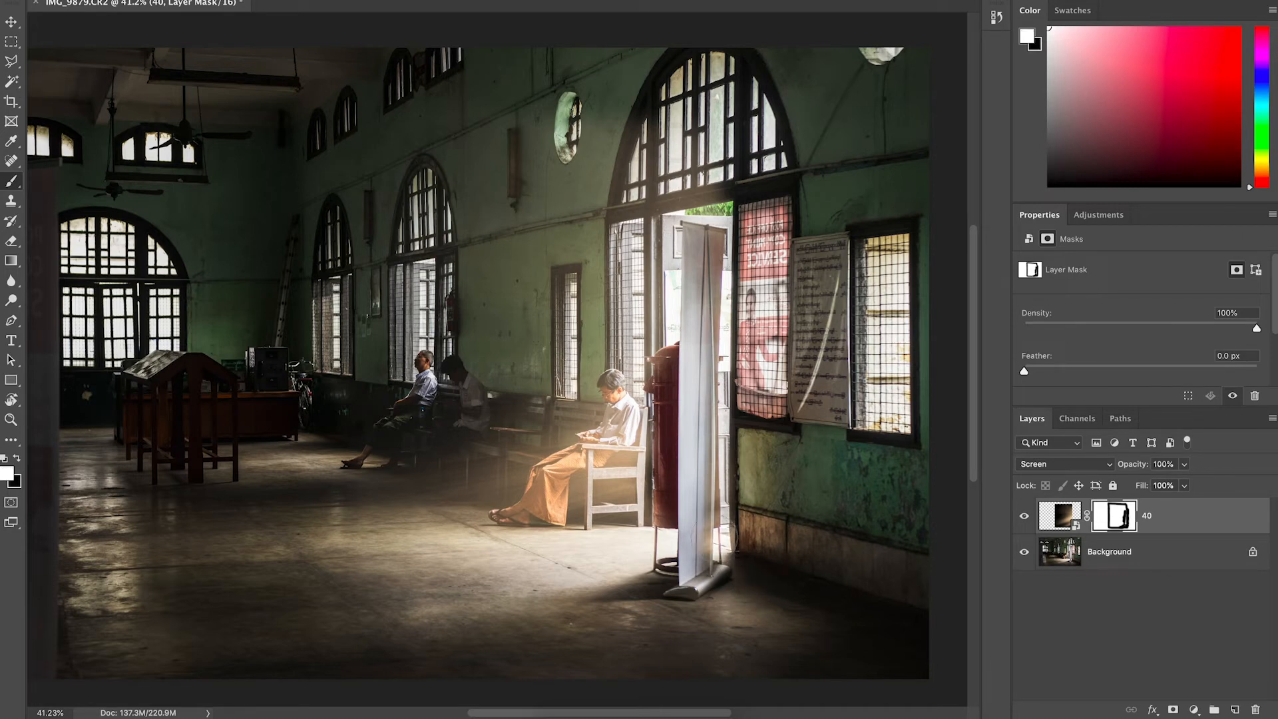
Paint black on the overlay's mask near the base of the banner stand to darken the light there.
{"action": "key", "text": "x"}
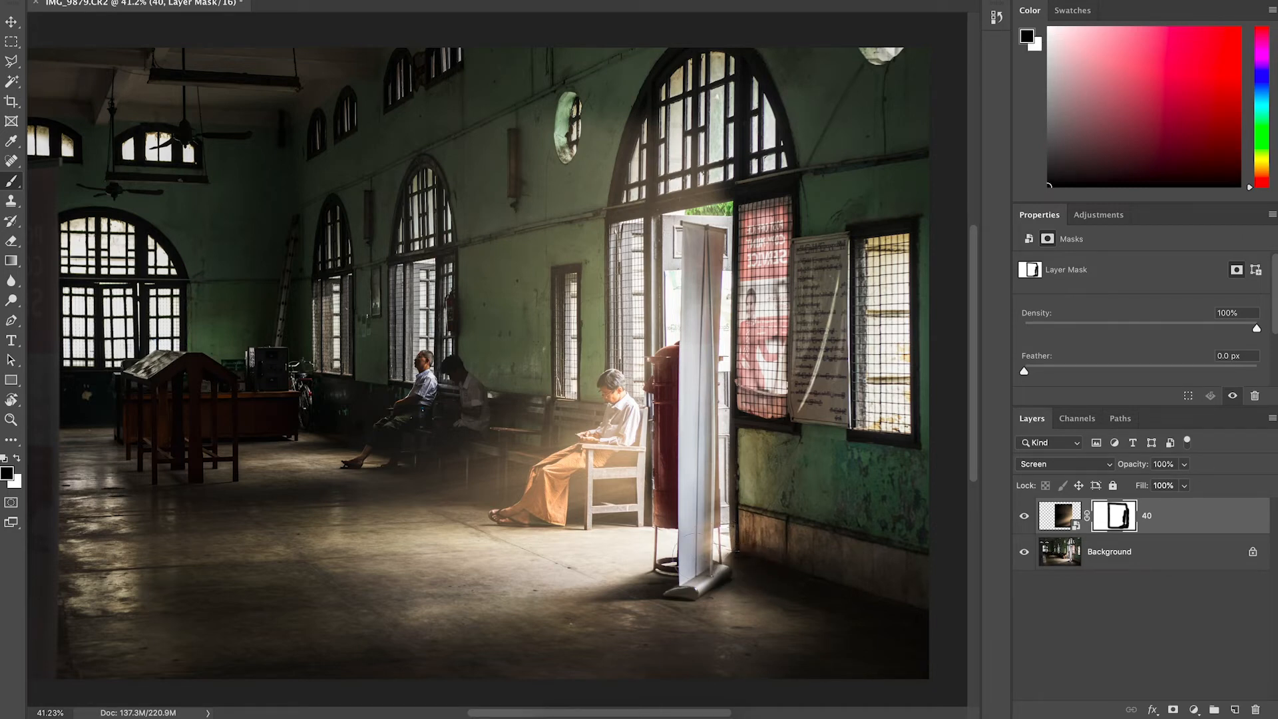
{"action": "left_click_drag", "start_coordinate": [691, 537], "coordinate": [690, 578]}
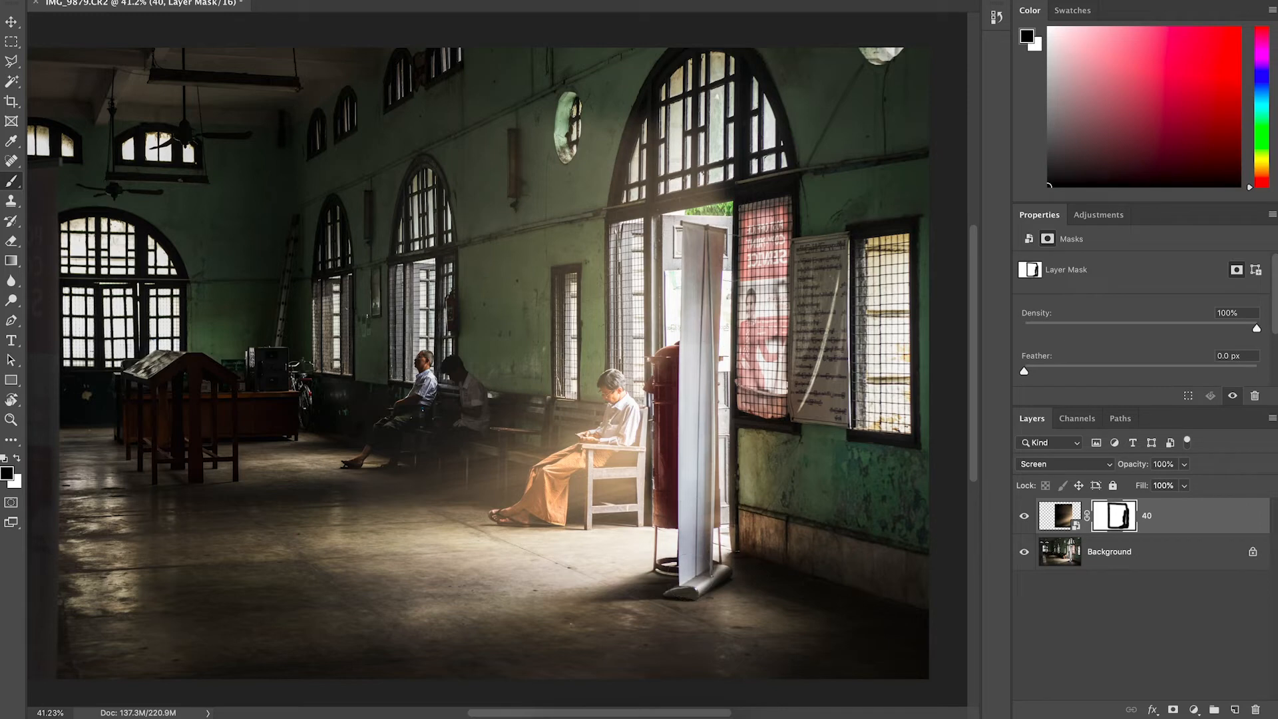
{"action": "key", "text": "ctrl+0"}
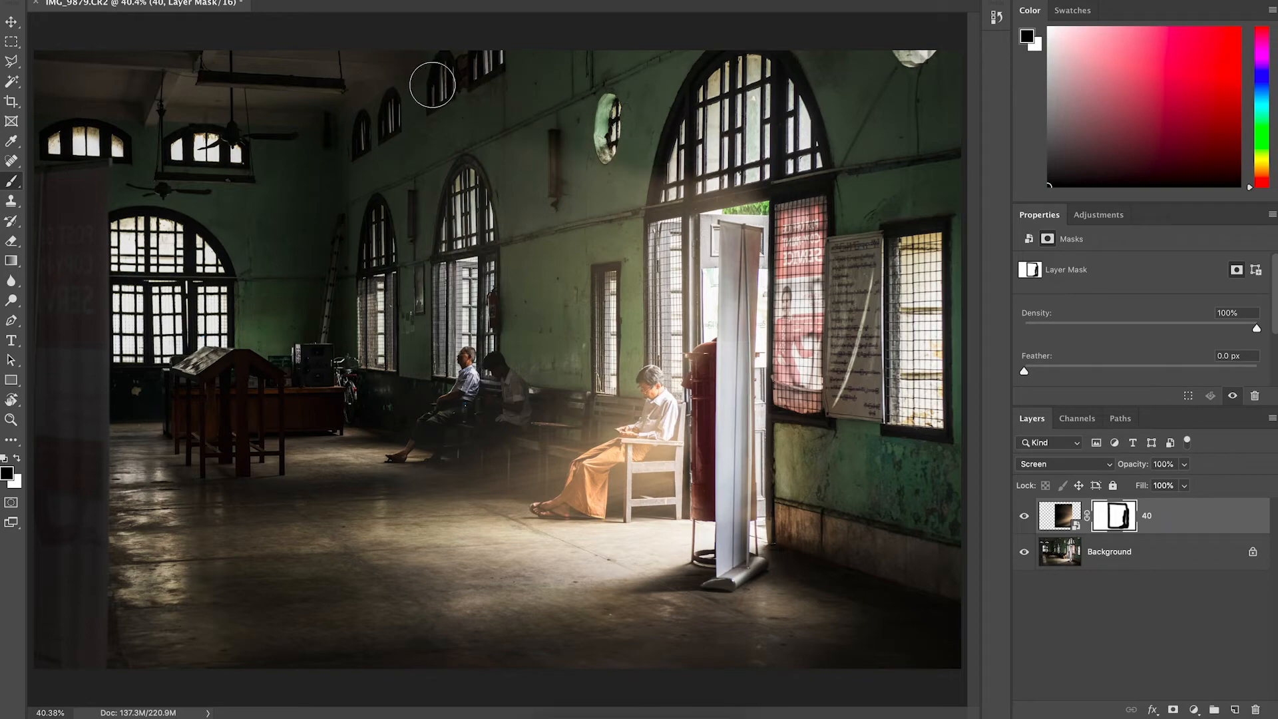
{"action": "scroll", "coordinate": [543, 352], "scroll_direction": "down", "scroll_amount": 3}
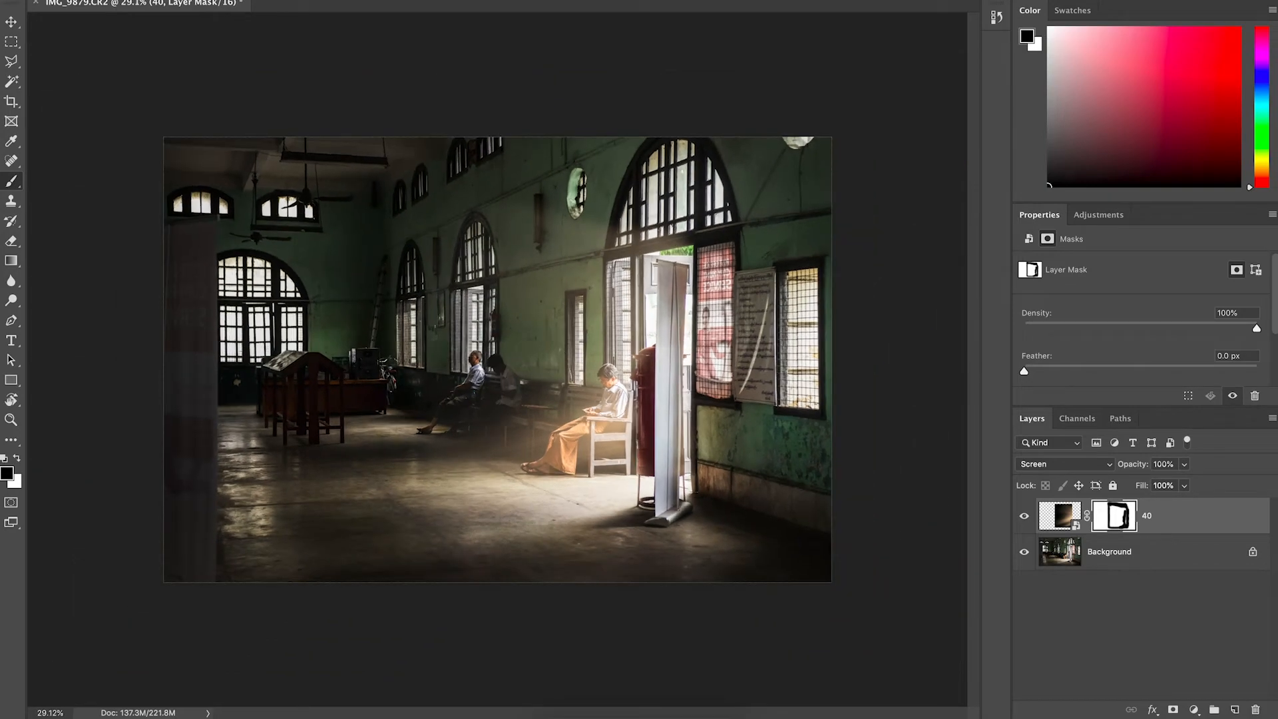
Toggle the overlay layer's visibility to compare the photo with and without the rays.
{"action": "key", "text": "v"}
{"action": "left_click", "coordinate": [1026, 517]}
{"action": "left_click", "coordinate": [1026, 517]}
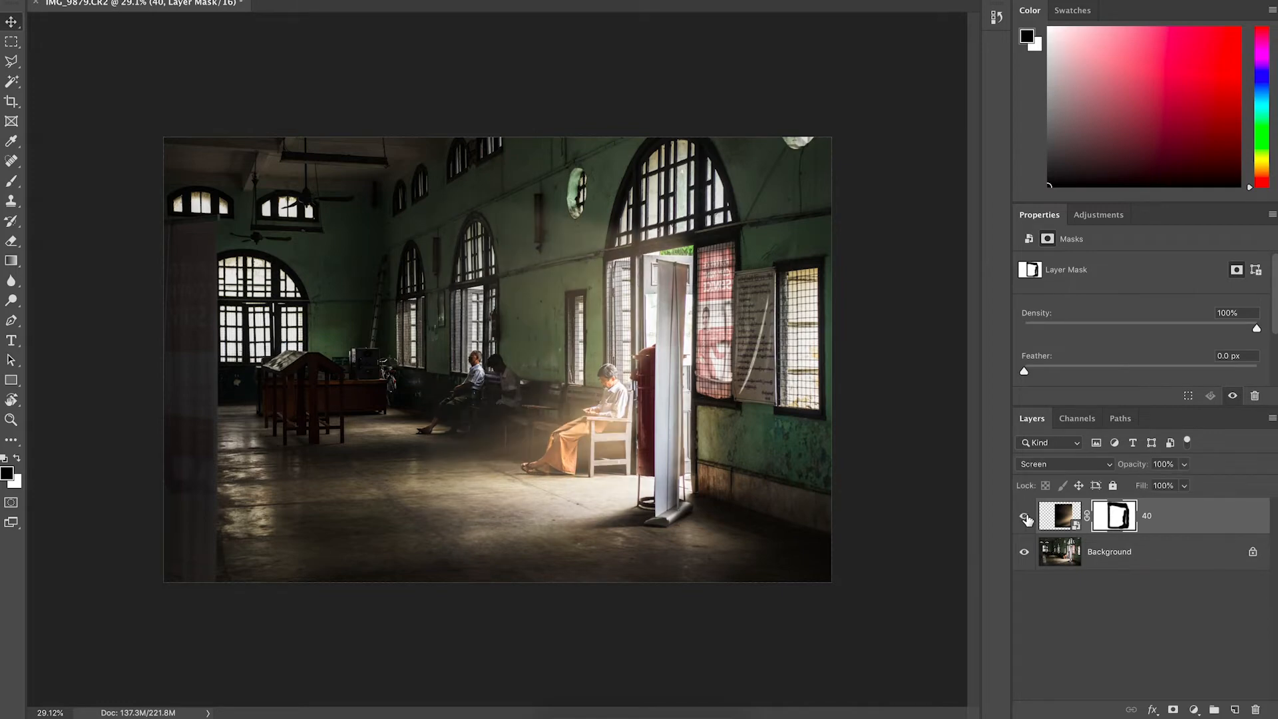
{"action": "left_click", "coordinate": [1026, 517]}
{"action": "left_click", "coordinate": [1026, 517]}
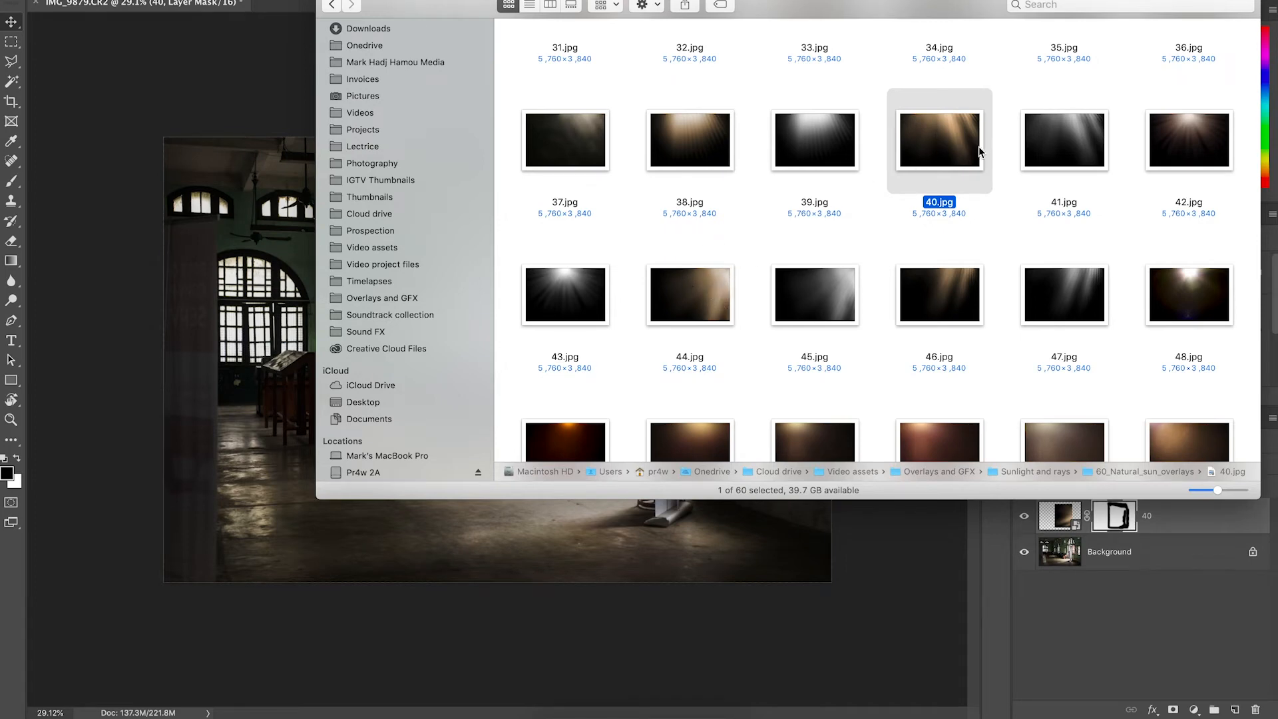
Place the 44.jpg overlay into the photo and distort it into a slanted shape over the seated men.
{"action": "left_click", "coordinate": [704, 314]}
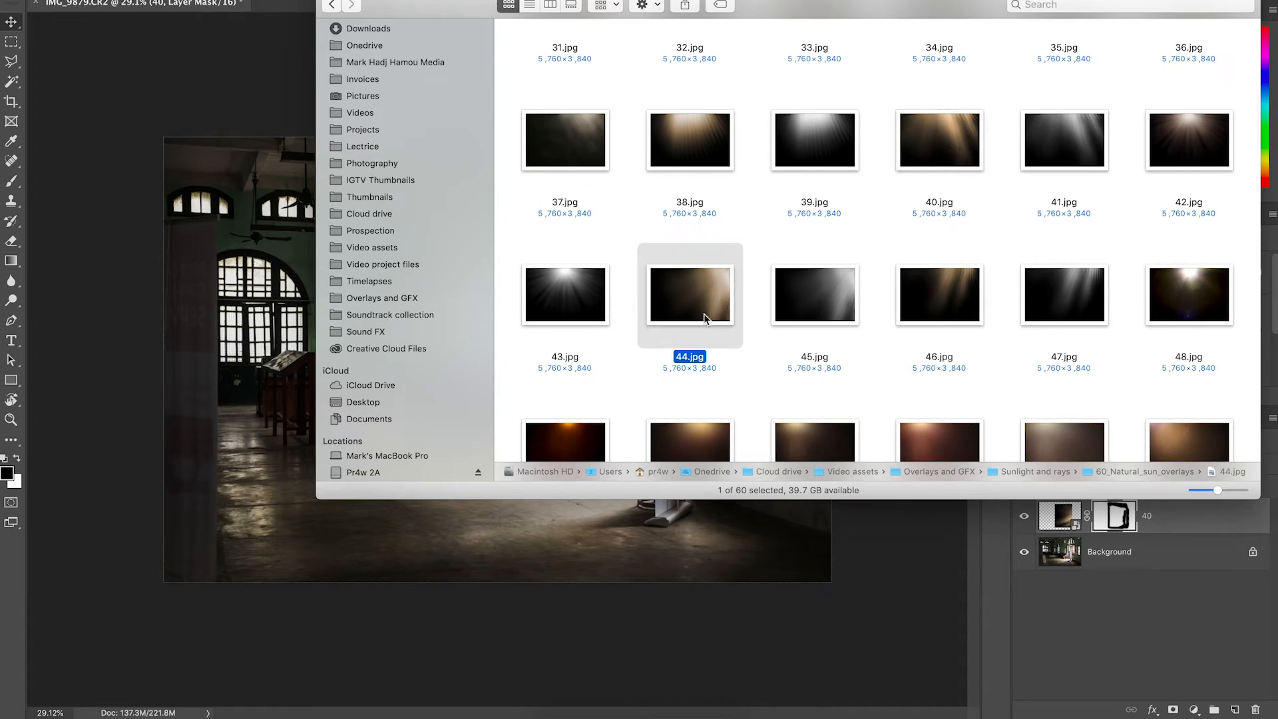
{"action": "left_click_drag", "start_coordinate": [709, 298], "coordinate": [251, 320]}
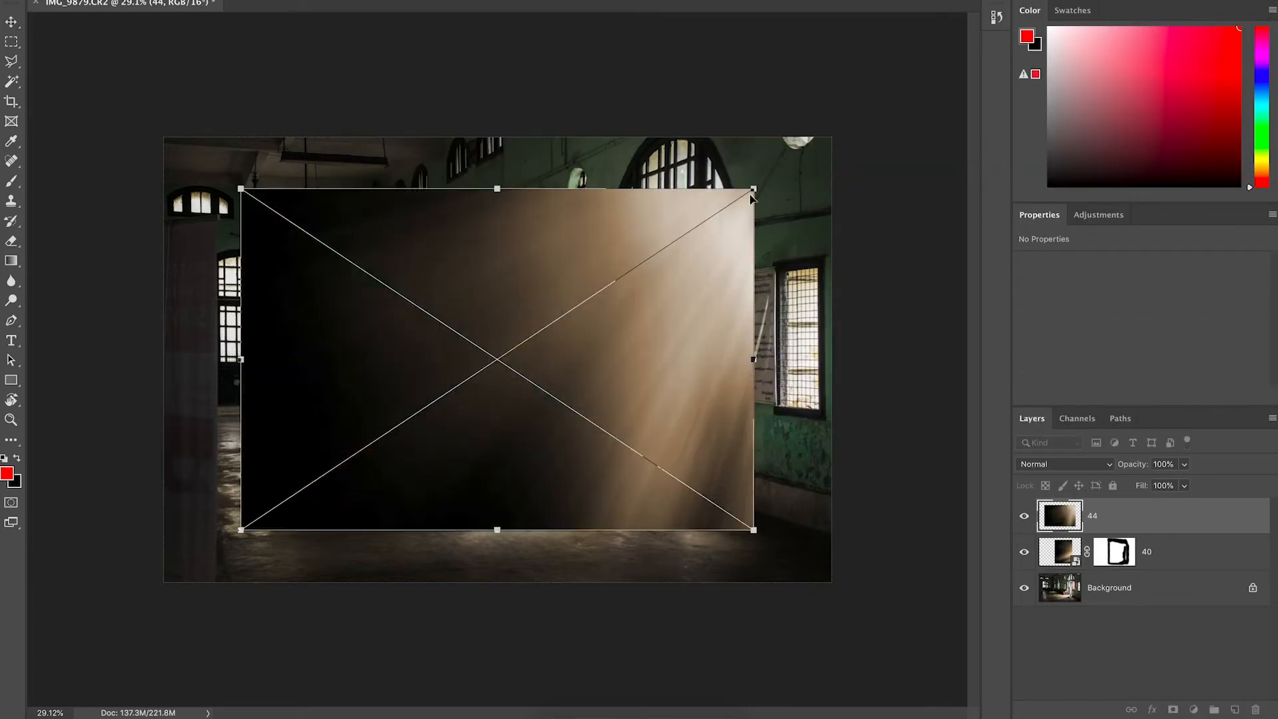
{"action": "left_click_drag", "start_coordinate": [753, 187], "coordinate": [584, 343]}
{"action": "left_click_drag", "start_coordinate": [530, 398], "coordinate": [561, 364]}
{"action": "left_click_drag", "start_coordinate": [611, 266], "coordinate": [632, 277]}
{"action": "left_click_drag", "start_coordinate": [529, 398], "coordinate": [533, 390]}
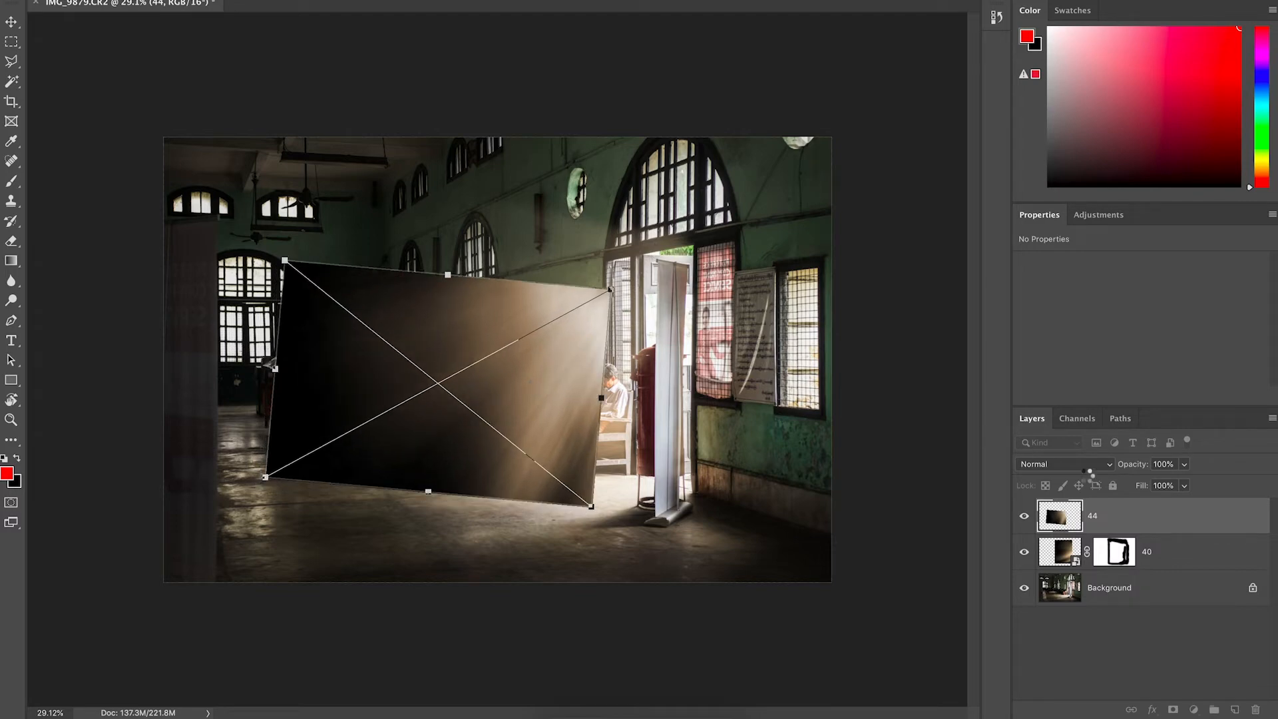
Set the 44 overlay's blend mode to Screen and nudge it up and left.
{"action": "left_click", "coordinate": [1078, 464]}
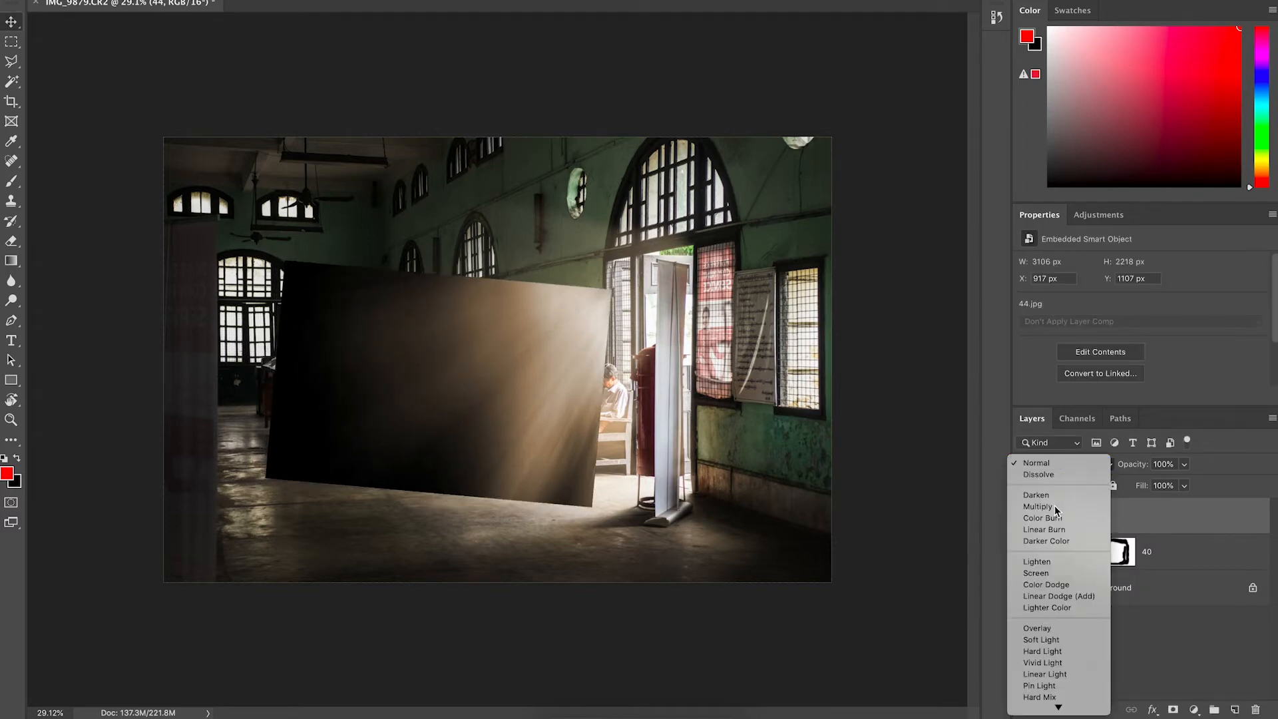
{"action": "left_click", "coordinate": [1044, 577]}
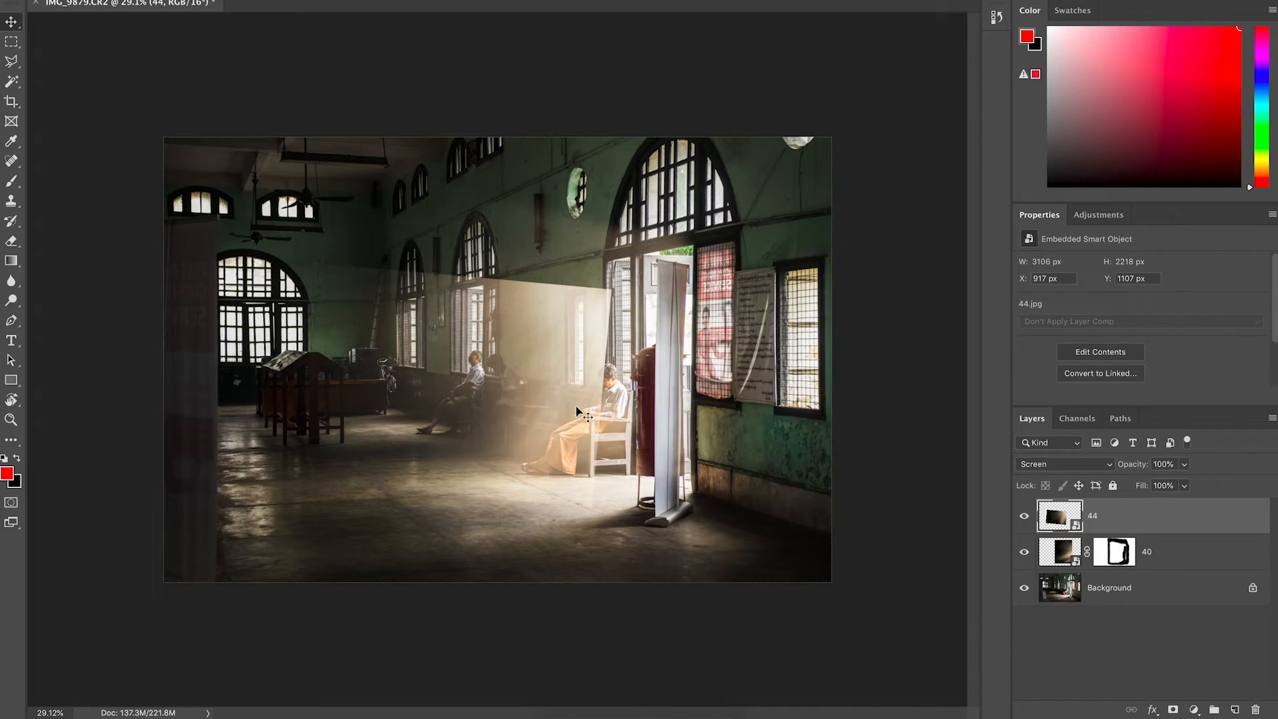
{"action": "scroll", "coordinate": [576, 417], "scroll_direction": "up", "scroll_amount": 7}
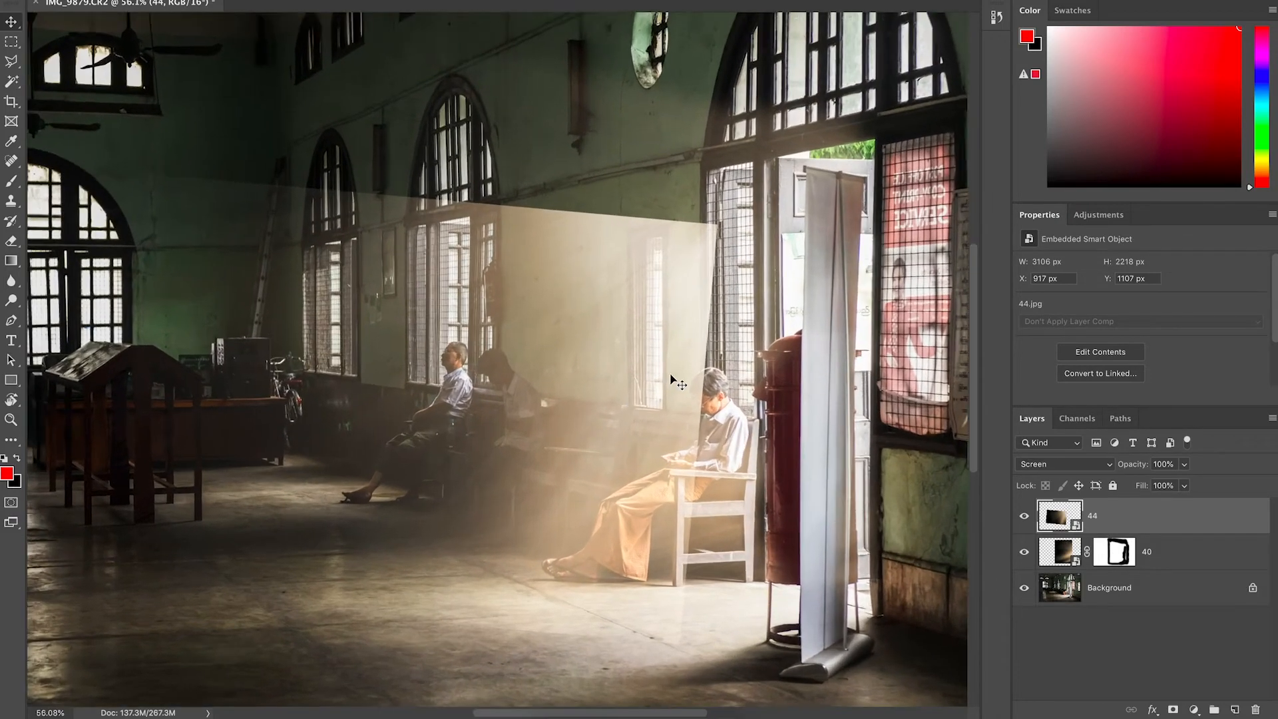
{"action": "mouse_move", "coordinate": [668, 380]}
{"action": "left_mouse_down"}
{"action": "mouse_move", "coordinate": [679, 343]}
{"action": "mouse_move", "coordinate": [634, 360]}
{"action": "left_mouse_up"}
Add a layer mask to the 44 overlay and paint black along its top and right edges.
{"action": "key", "text": "b"}
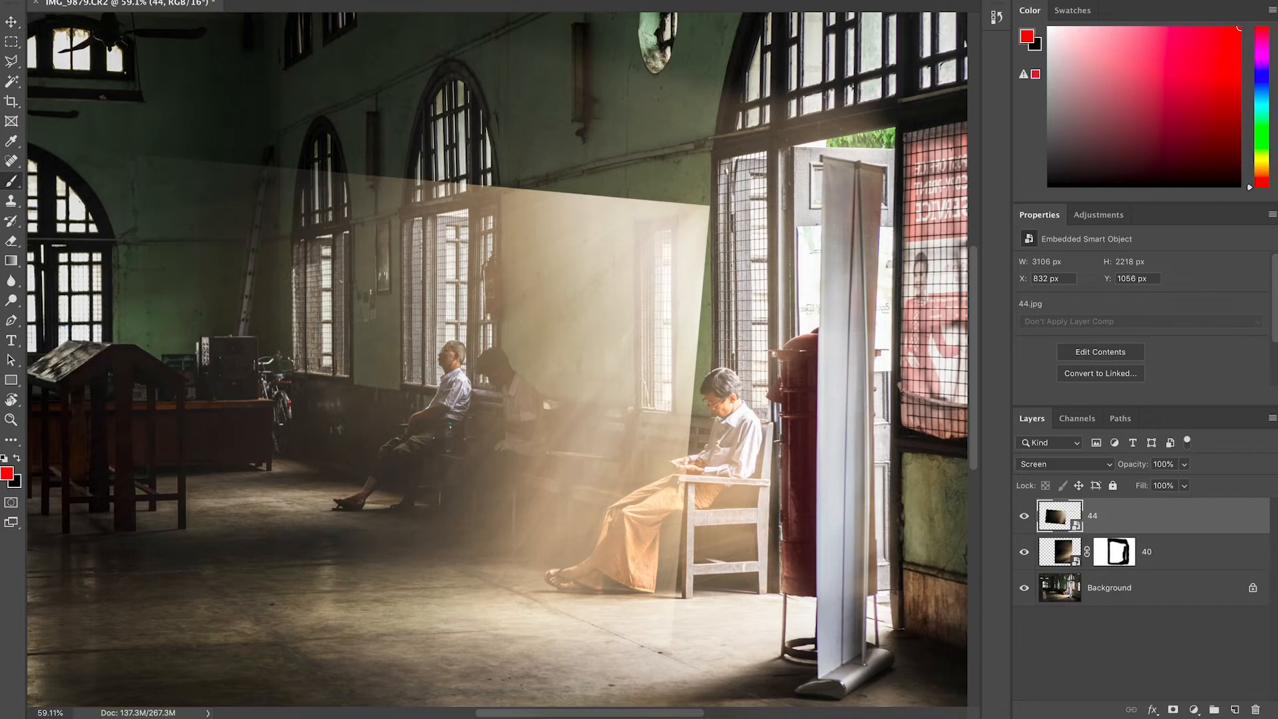
{"action": "left_click", "coordinate": [1174, 710]}
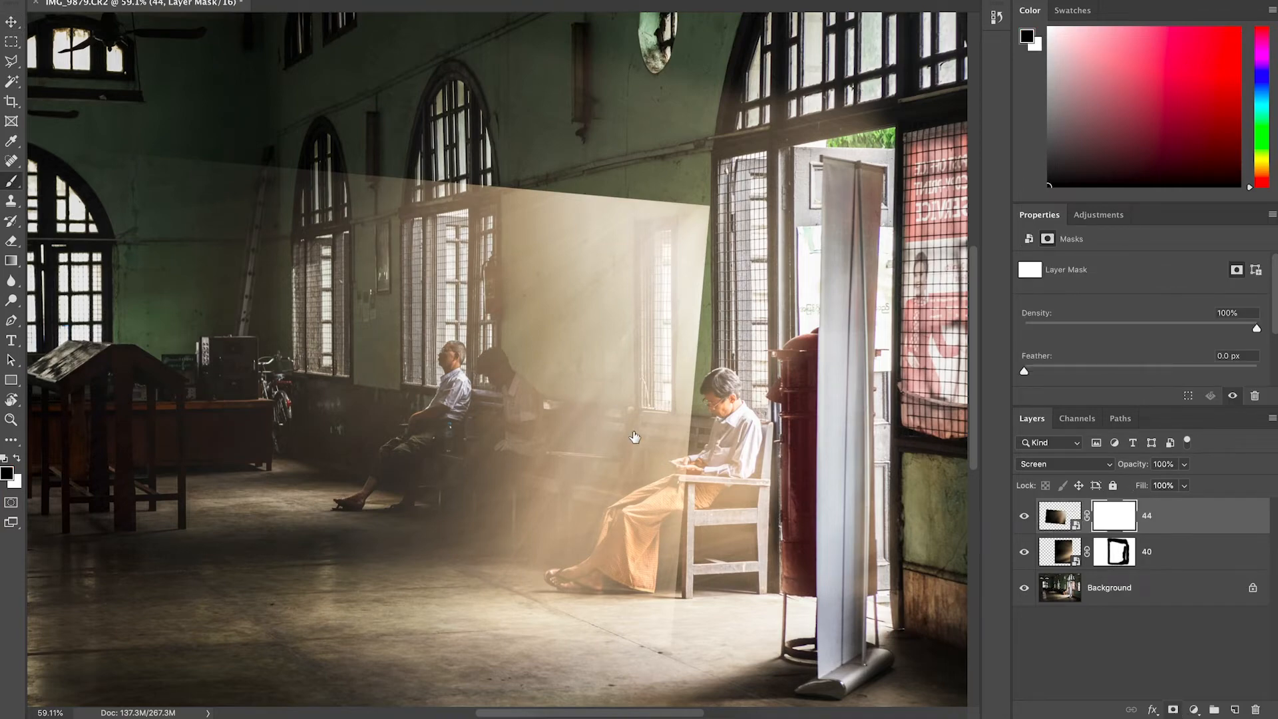
{"action": "scroll", "coordinate": [681, 382], "scroll_direction": "down", "scroll_amount": 3}
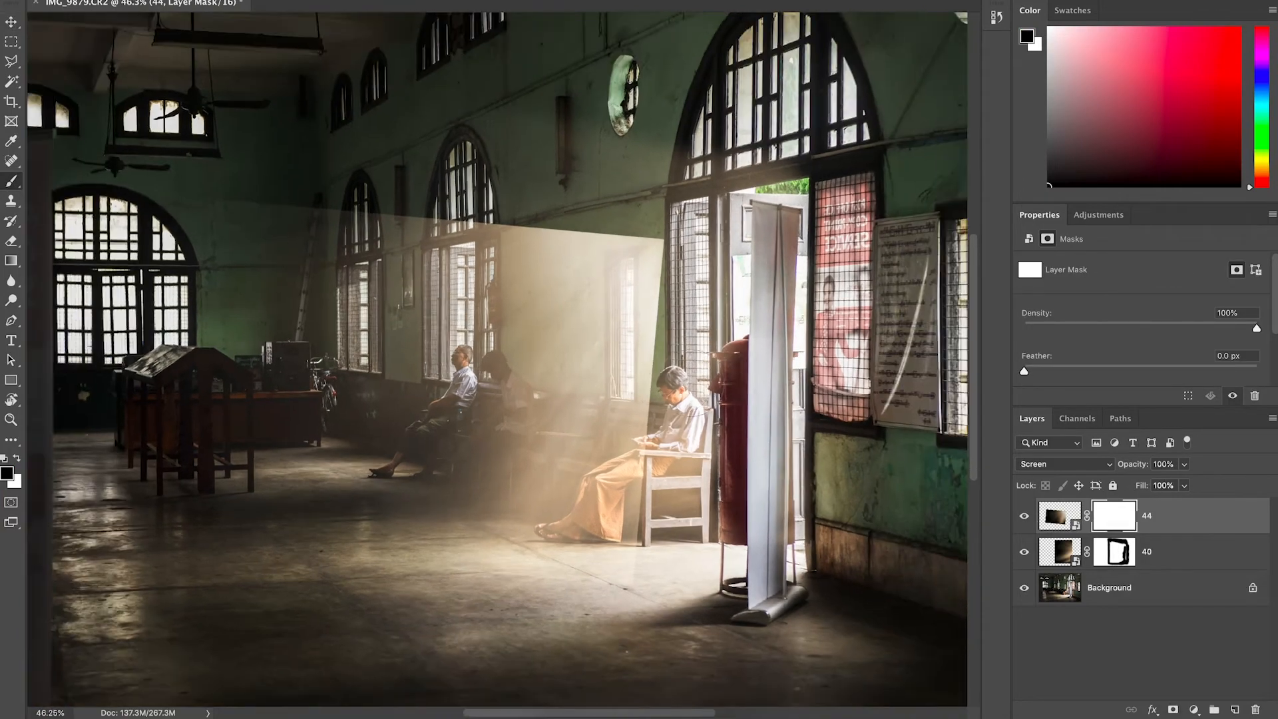
{"action": "left_click_drag", "start_coordinate": [634, 526], "coordinate": [636, 261]}
{"action": "mouse_move", "coordinate": [645, 216]}
{"action": "left_mouse_down"}
{"action": "mouse_move", "coordinate": [391, 194]}
{"action": "mouse_move", "coordinate": [629, 212]}
{"action": "mouse_move", "coordinate": [388, 205]}
{"action": "left_mouse_up"}
{"action": "key", "text": "ctrl+0"}
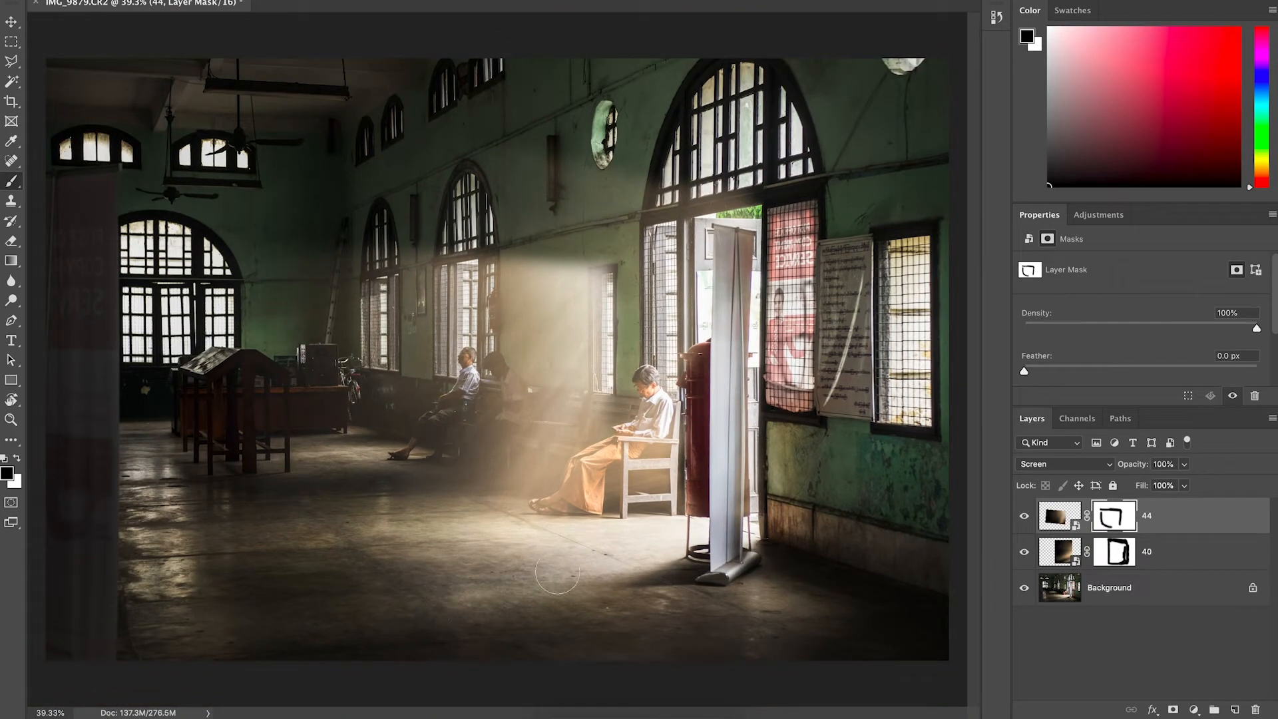
{"action": "mouse_move", "coordinate": [612, 257]}
{"action": "left_mouse_down"}
{"action": "mouse_move", "coordinate": [488, 245]}
{"action": "mouse_move", "coordinate": [399, 216]}
{"action": "mouse_move", "coordinate": [437, 229]}
{"action": "mouse_move", "coordinate": [397, 230]}
{"action": "left_mouse_up"}
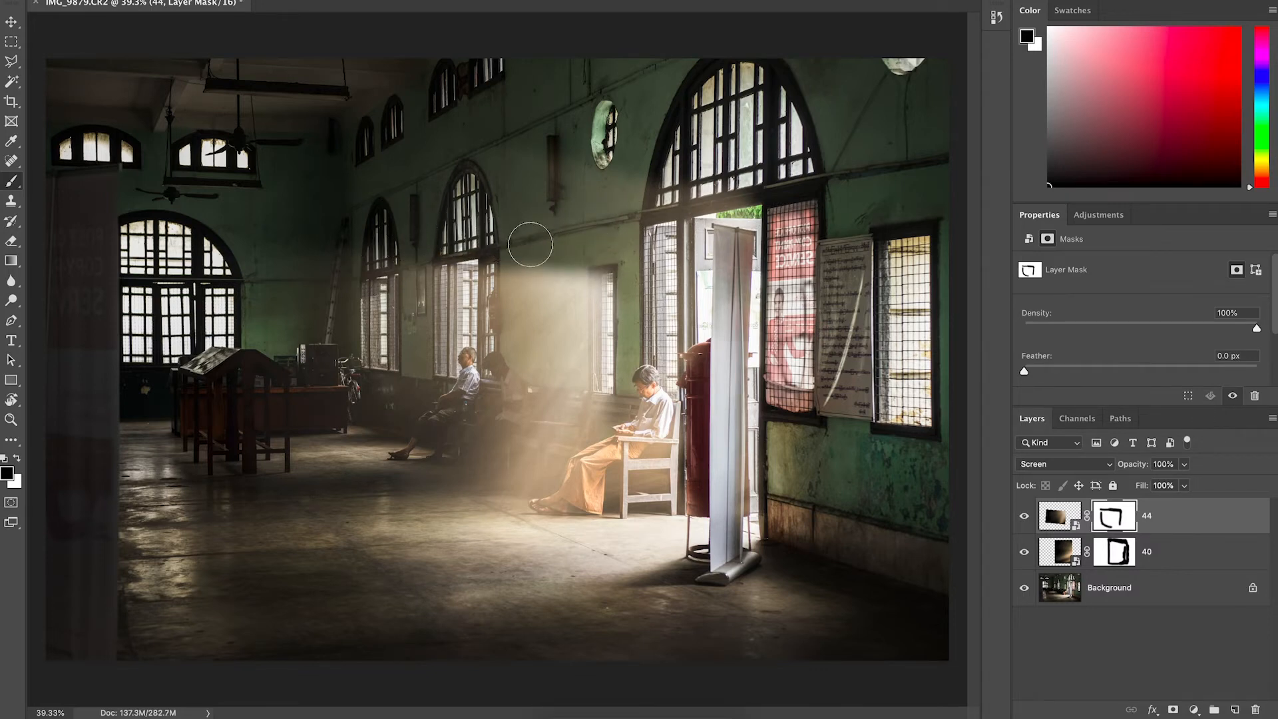
Refine the 44 overlay's mask, painting white along its top edge and black on the floor near the seated man's feet.
{"action": "key", "text": "x"}
{"action": "left_click_drag", "start_coordinate": [563, 270], "coordinate": [402, 266]}
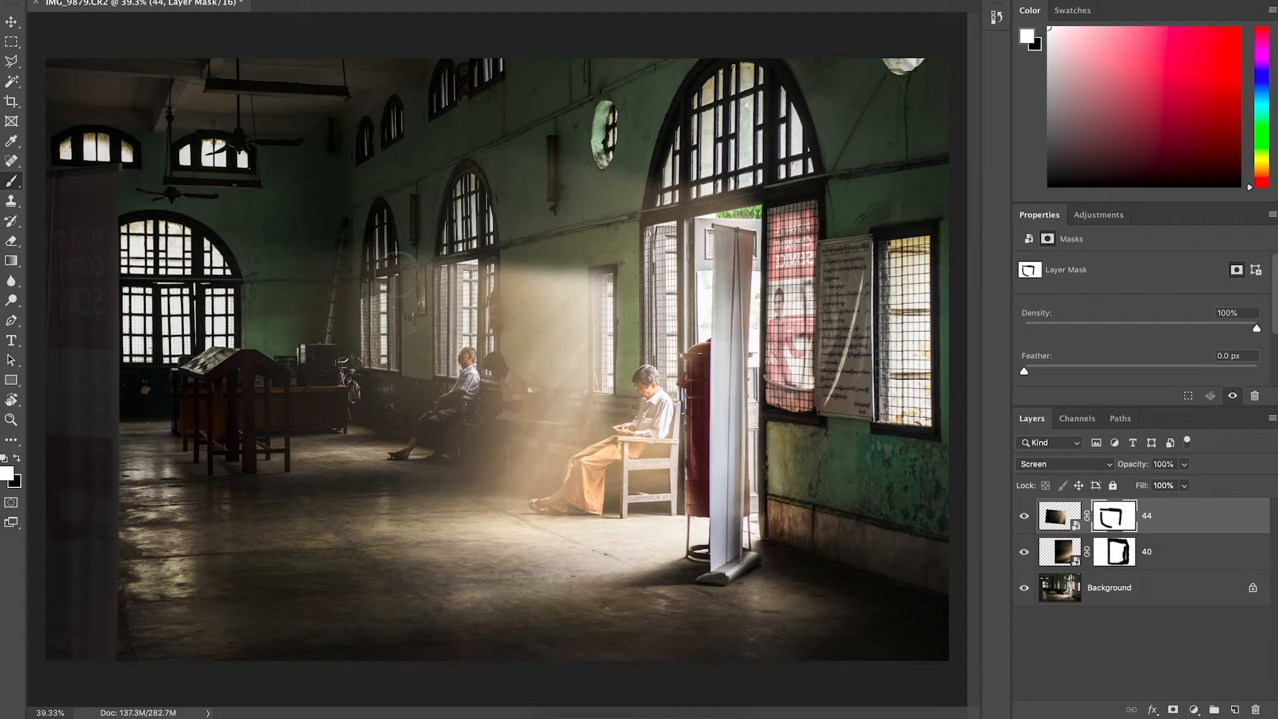
{"action": "scroll", "coordinate": [644, 350], "scroll_direction": "up", "scroll_amount": 5}
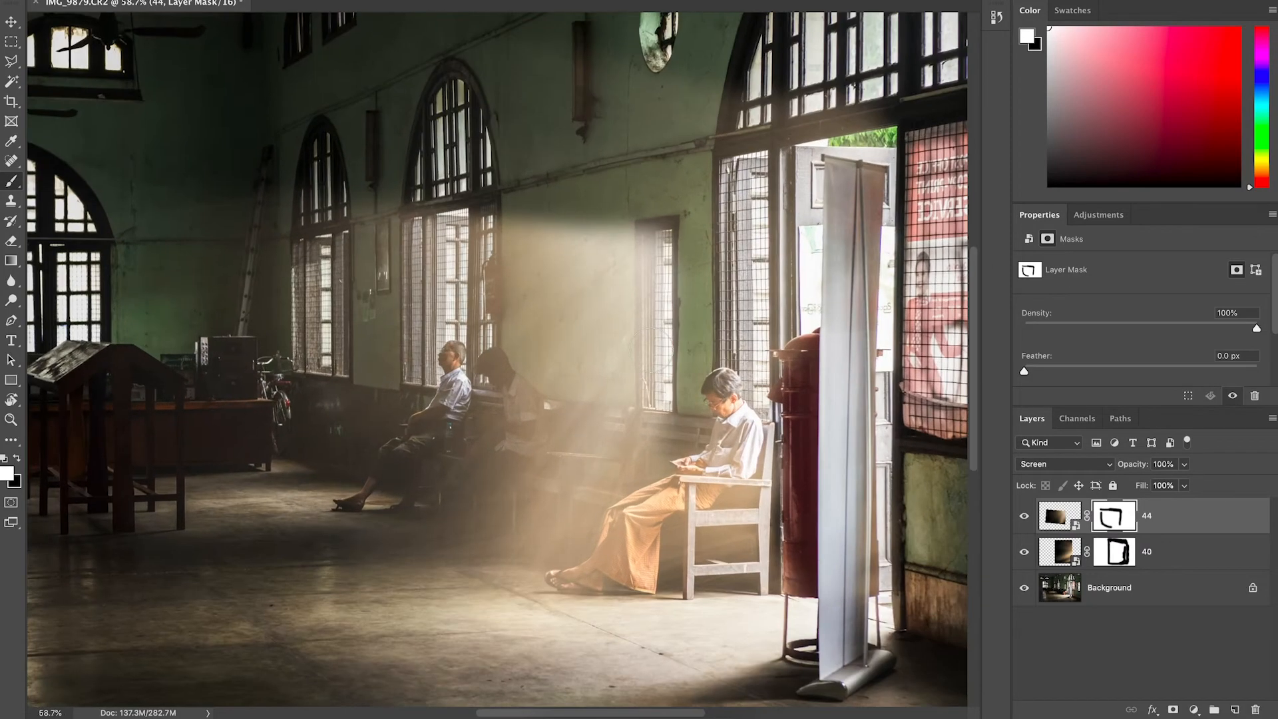
{"action": "scroll", "coordinate": [651, 350], "scroll_direction": "right", "scroll_amount": 1}
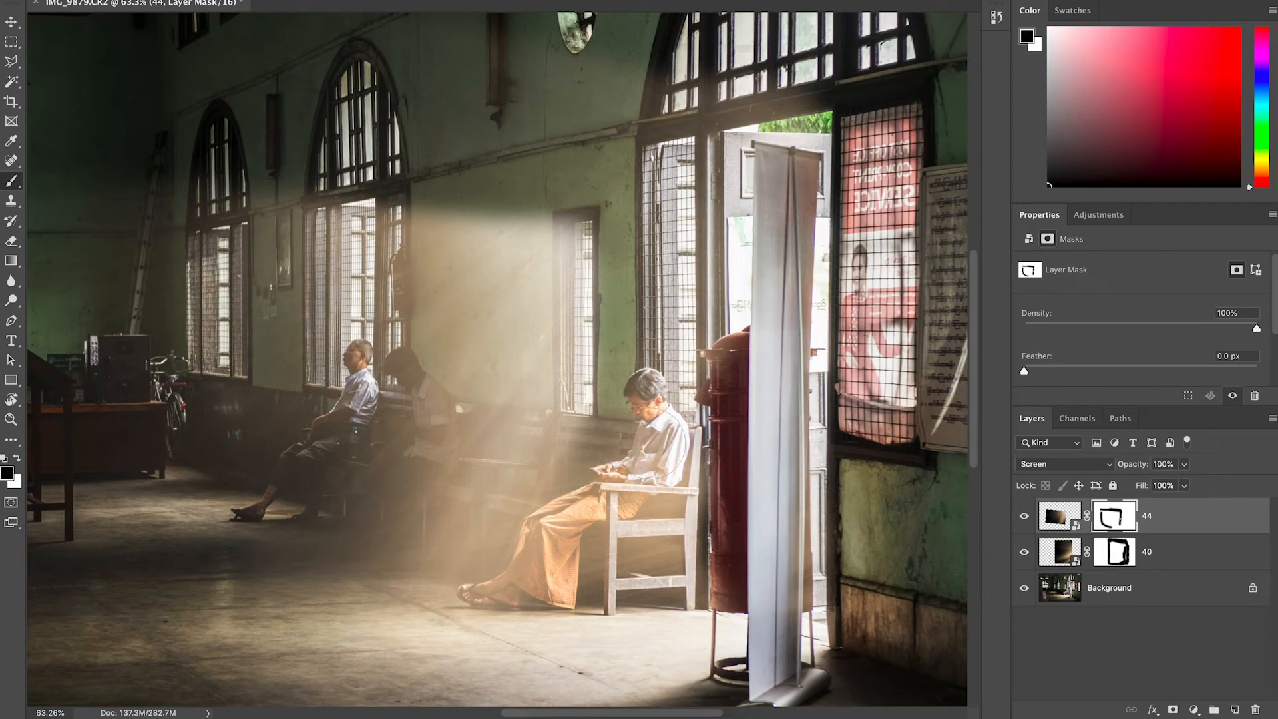
{"action": "mouse_move", "coordinate": [574, 460]}
{"action": "left_mouse_down"}
{"action": "mouse_move", "coordinate": [493, 621]}
{"action": "mouse_move", "coordinate": [476, 616]}
{"action": "mouse_move", "coordinate": [482, 582]}
{"action": "left_mouse_up"}
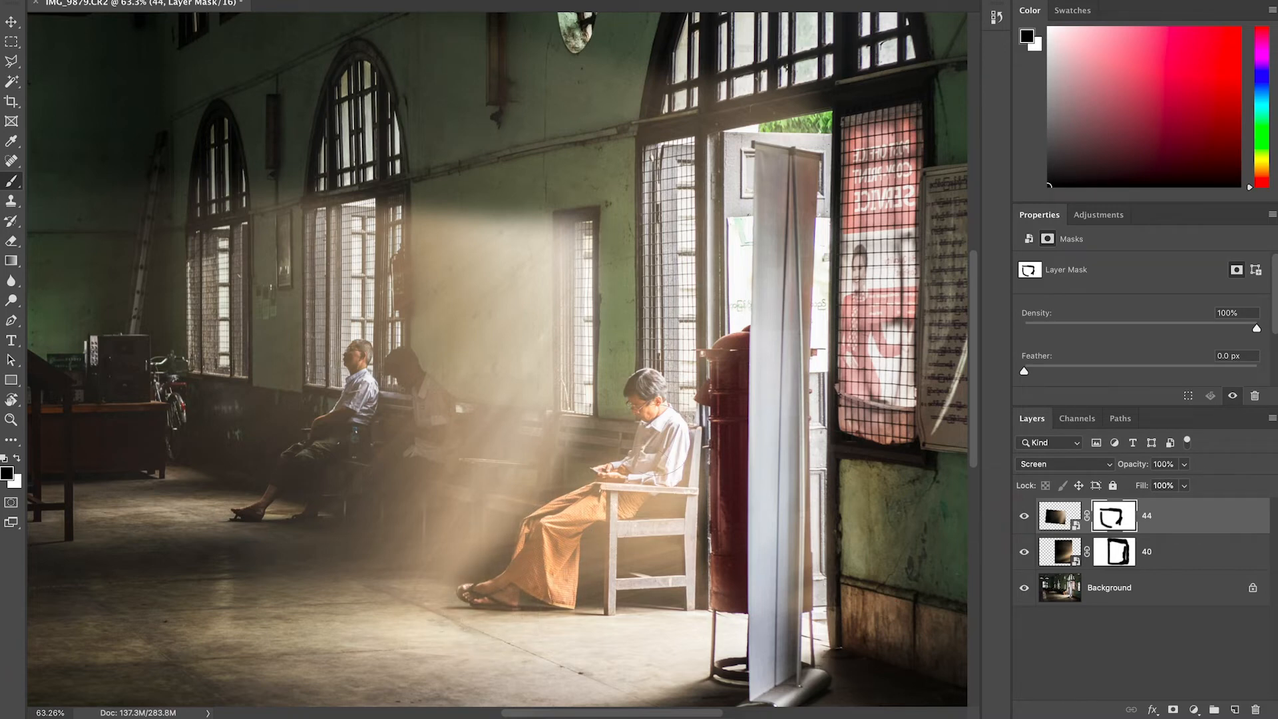
{"action": "mouse_move", "coordinate": [527, 594]}
{"action": "left_mouse_down"}
{"action": "mouse_move", "coordinate": [512, 617]}
{"action": "mouse_move", "coordinate": [601, 455]}
{"action": "mouse_move", "coordinate": [512, 607]}
{"action": "left_mouse_up"}
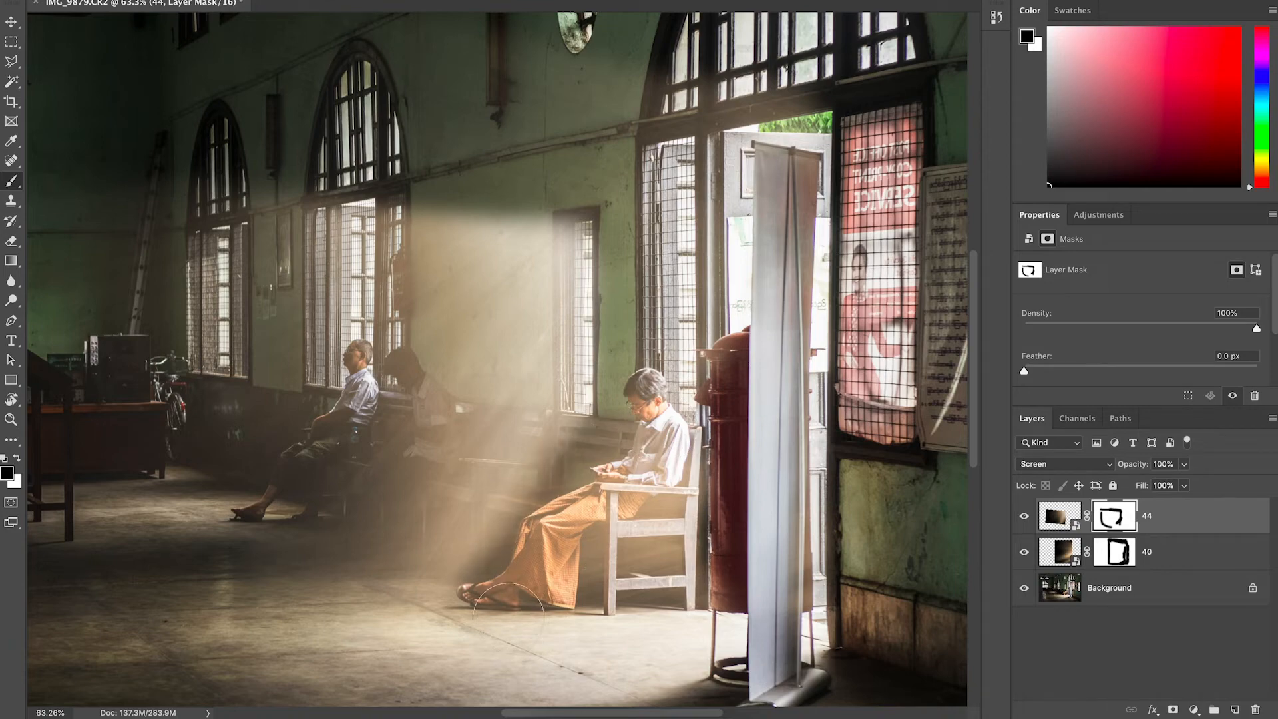
Set the 44 overlay layer's opacity to 39%.
{"action": "key", "text": "super+minus"}
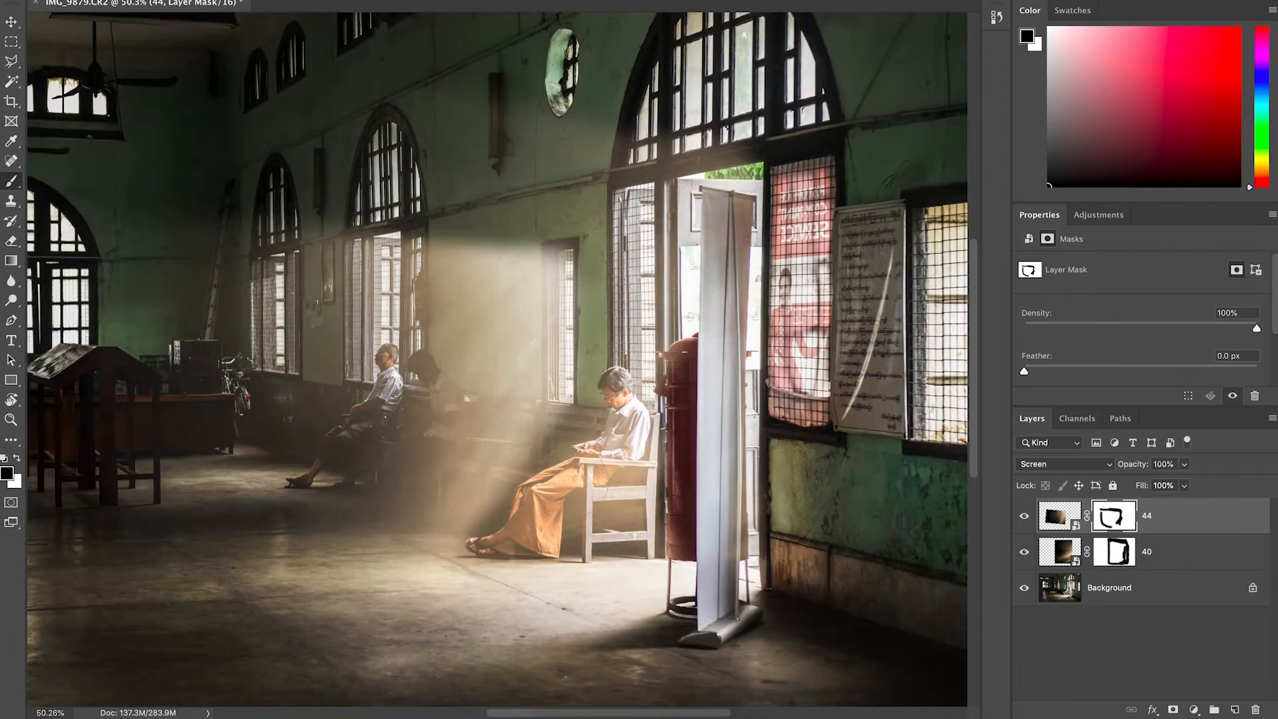
{"action": "key", "text": "super+minus"}
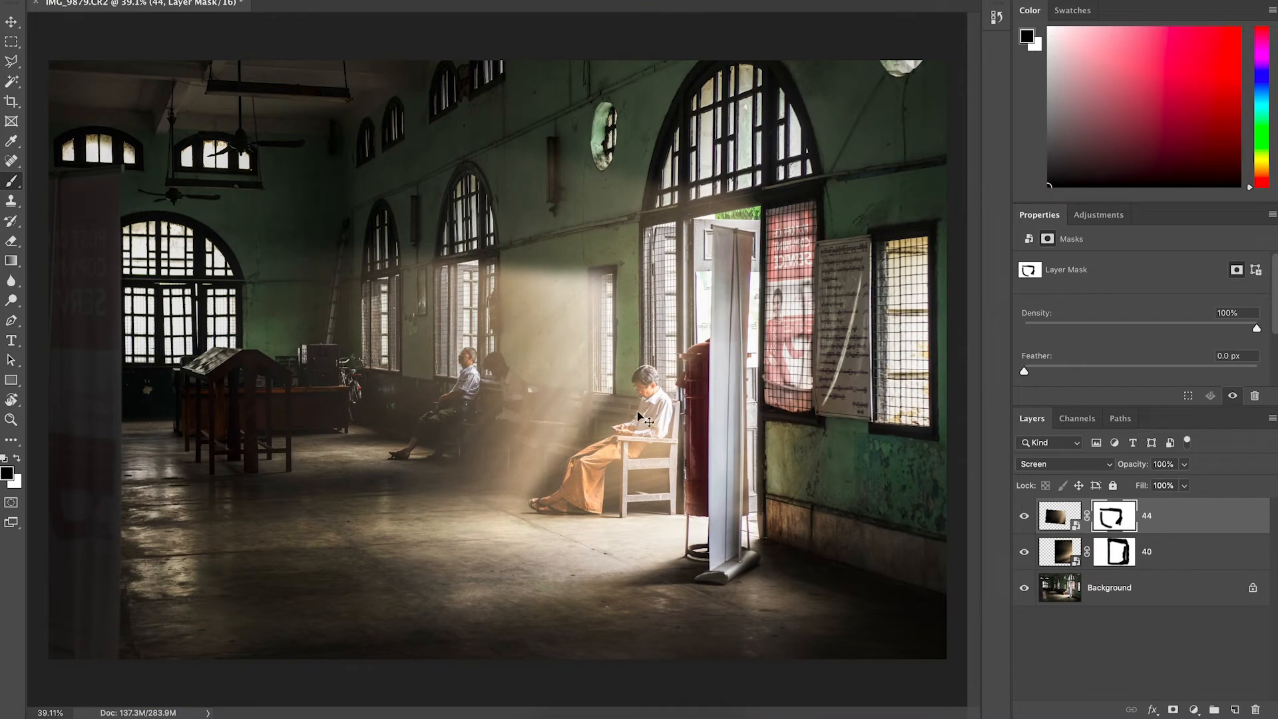
{"action": "key", "text": "v"}
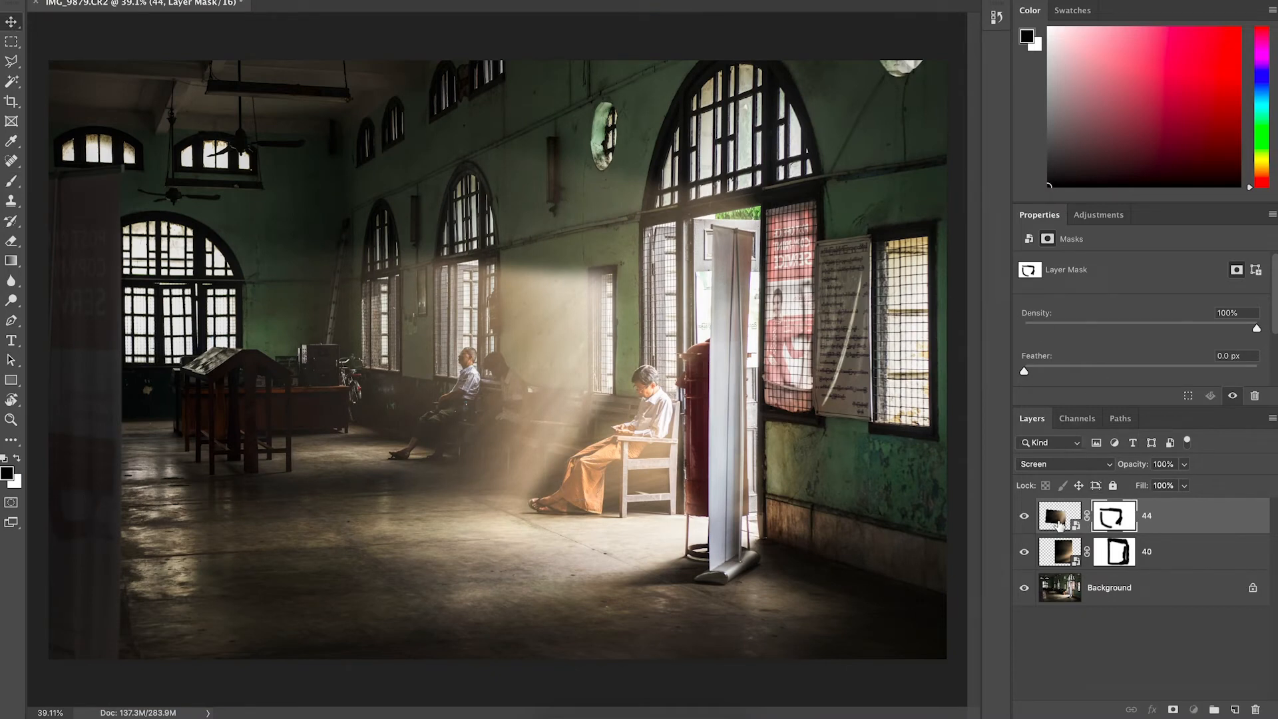
{"action": "left_click", "coordinate": [1059, 516]}
{"action": "left_click_drag", "start_coordinate": [1143, 470], "coordinate": [1108, 473]}
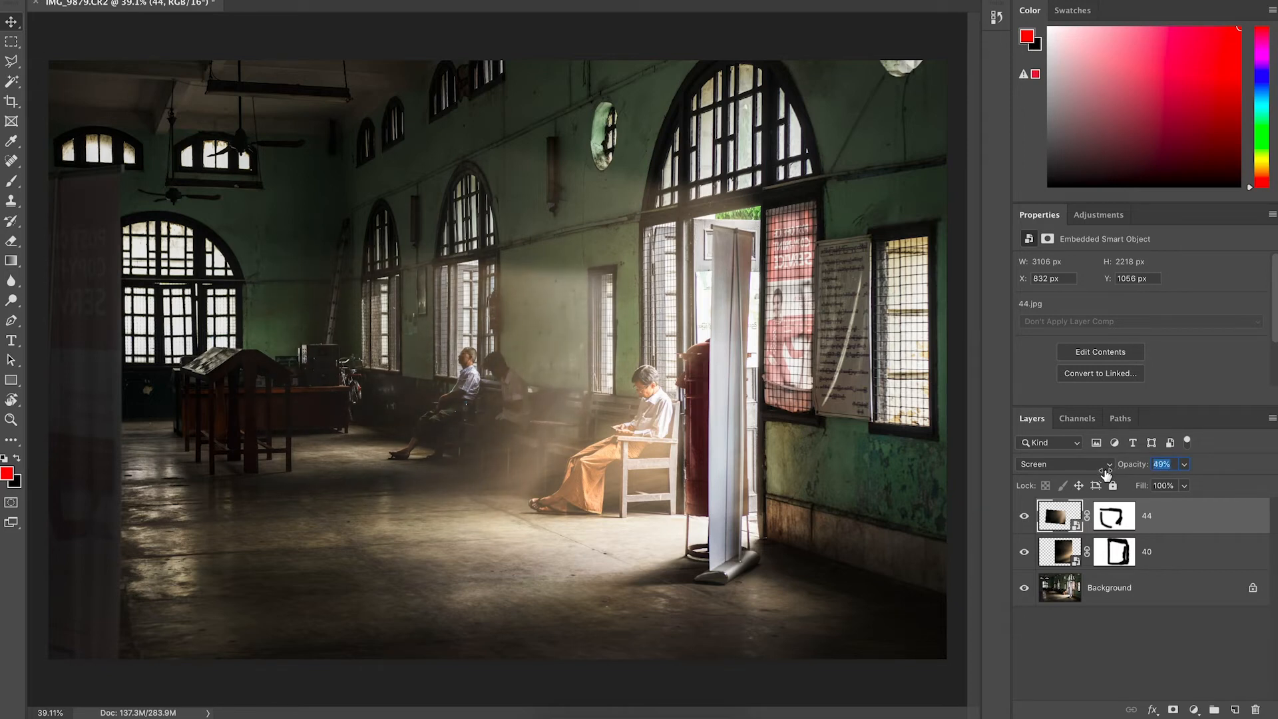
{"action": "left_click_drag", "start_coordinate": [1105, 473], "coordinate": [1103, 476]}
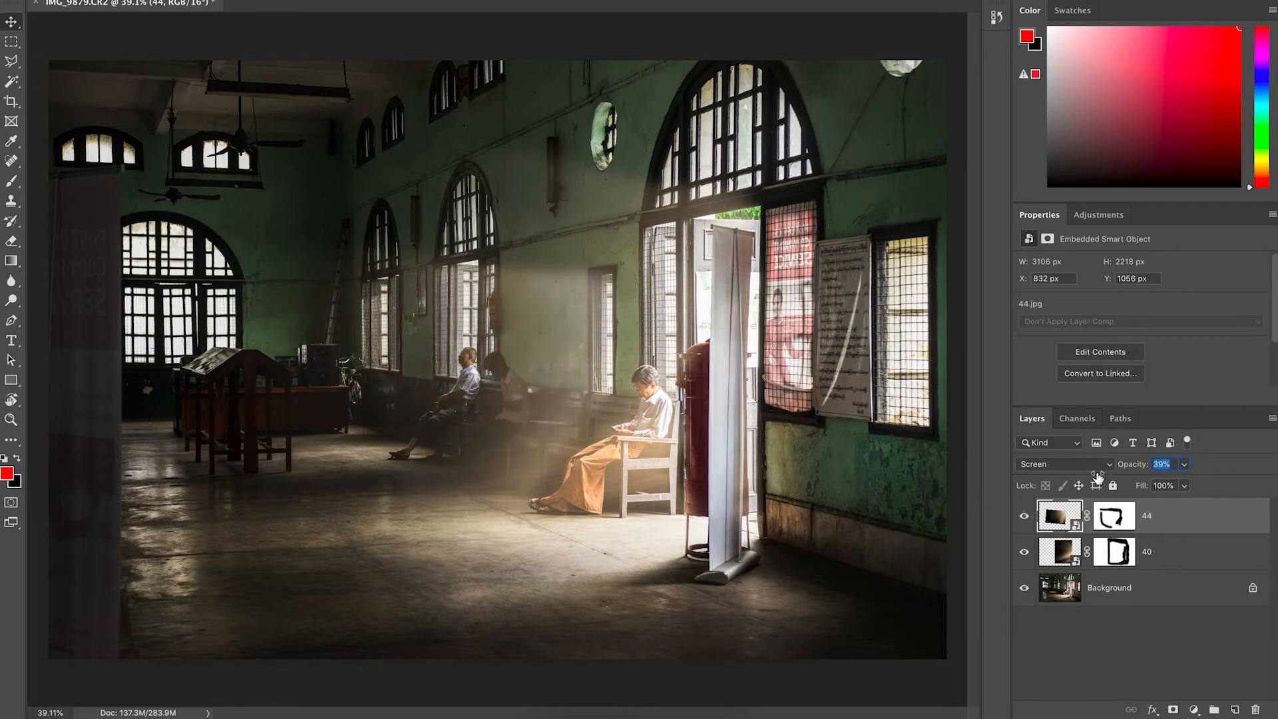
{"action": "left_click_drag", "start_coordinate": [1097, 477], "coordinate": [1097, 478]}
Duplicate the 44 overlay and move the copy up and left over the windows.
{"action": "key", "text": "ctrl+j"}
{"action": "left_click_drag", "start_coordinate": [531, 329], "coordinate": [485, 308]}
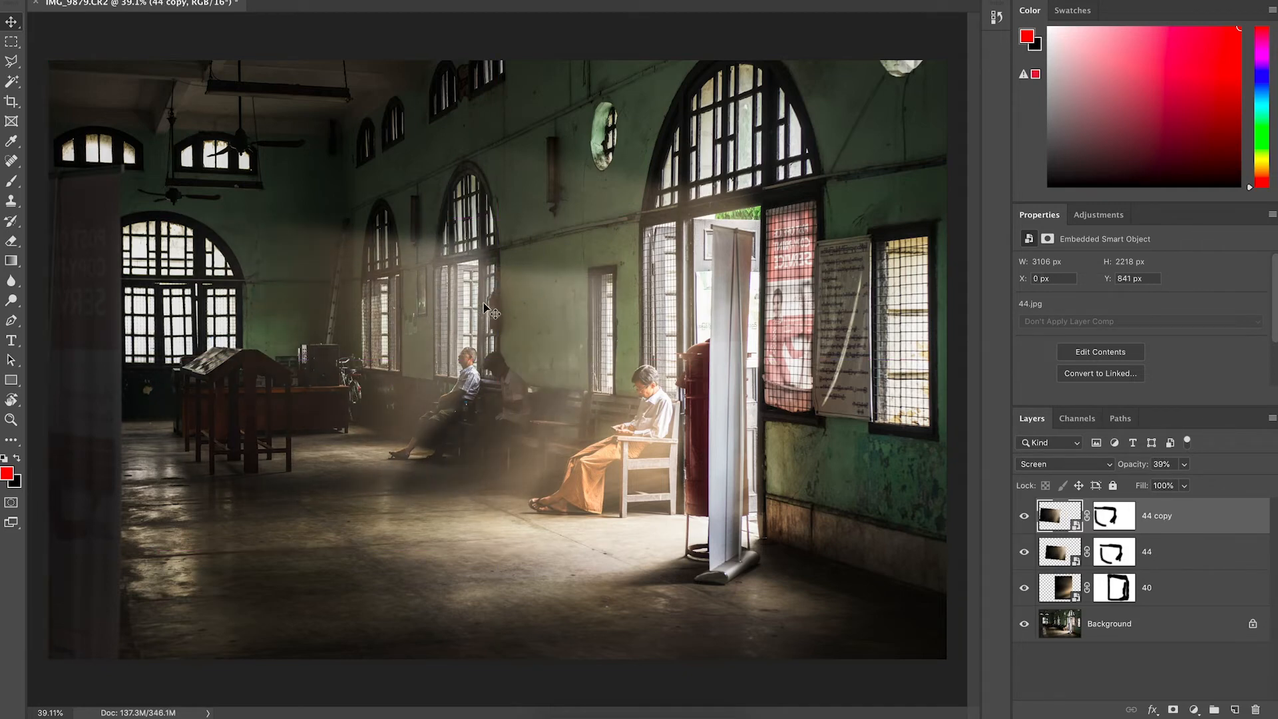
{"action": "scroll", "coordinate": [484, 308], "scroll_direction": "up", "scroll_amount": 5}
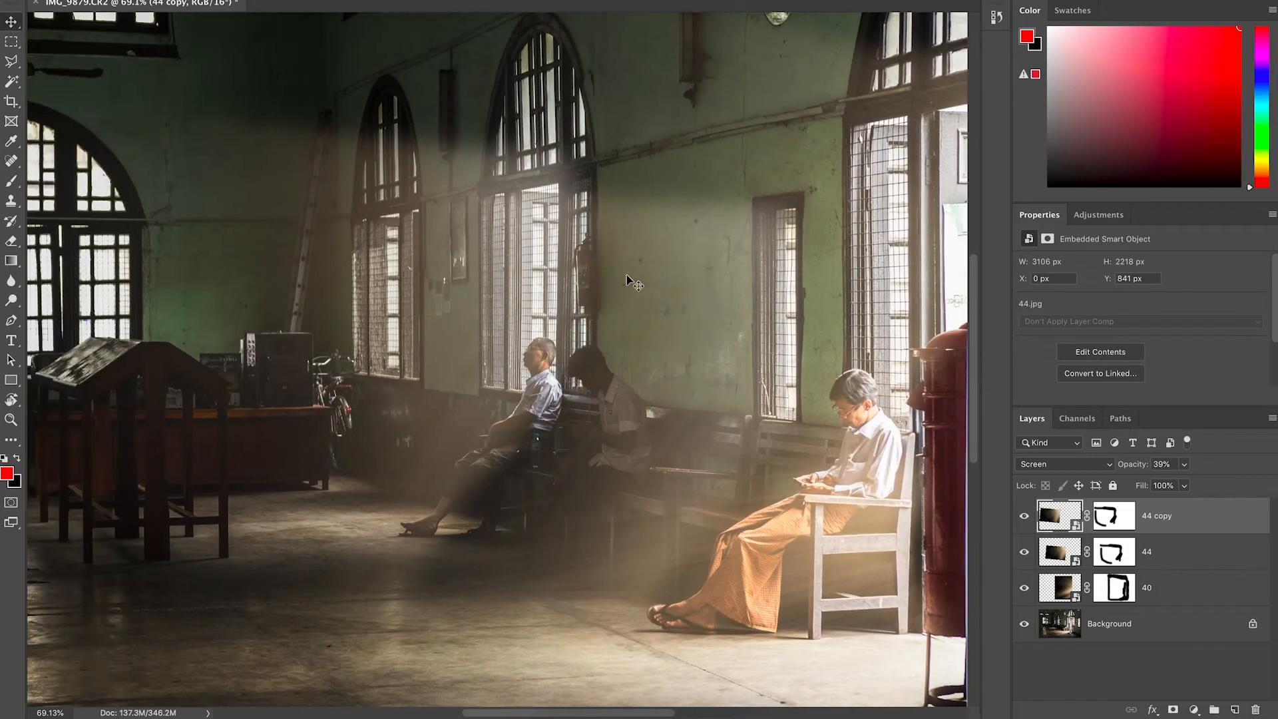
{"action": "mouse_move", "coordinate": [579, 282]}
{"action": "left_mouse_down"}
{"action": "mouse_move", "coordinate": [593, 261]}
{"action": "mouse_move", "coordinate": [598, 294]}
{"action": "left_mouse_up"}
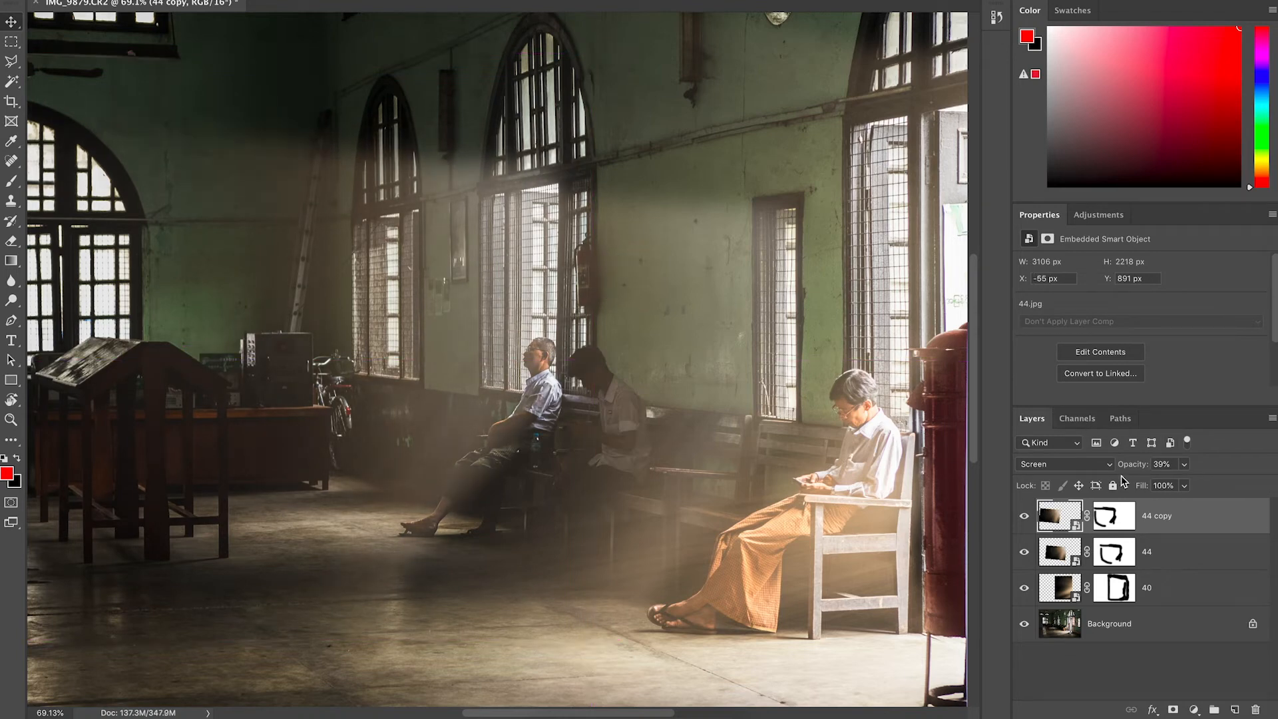
Set the copy's opacity to 49% and paint black on its mask over the seated men.
{"action": "left_click_drag", "start_coordinate": [1133, 465], "coordinate": [1140, 468]}
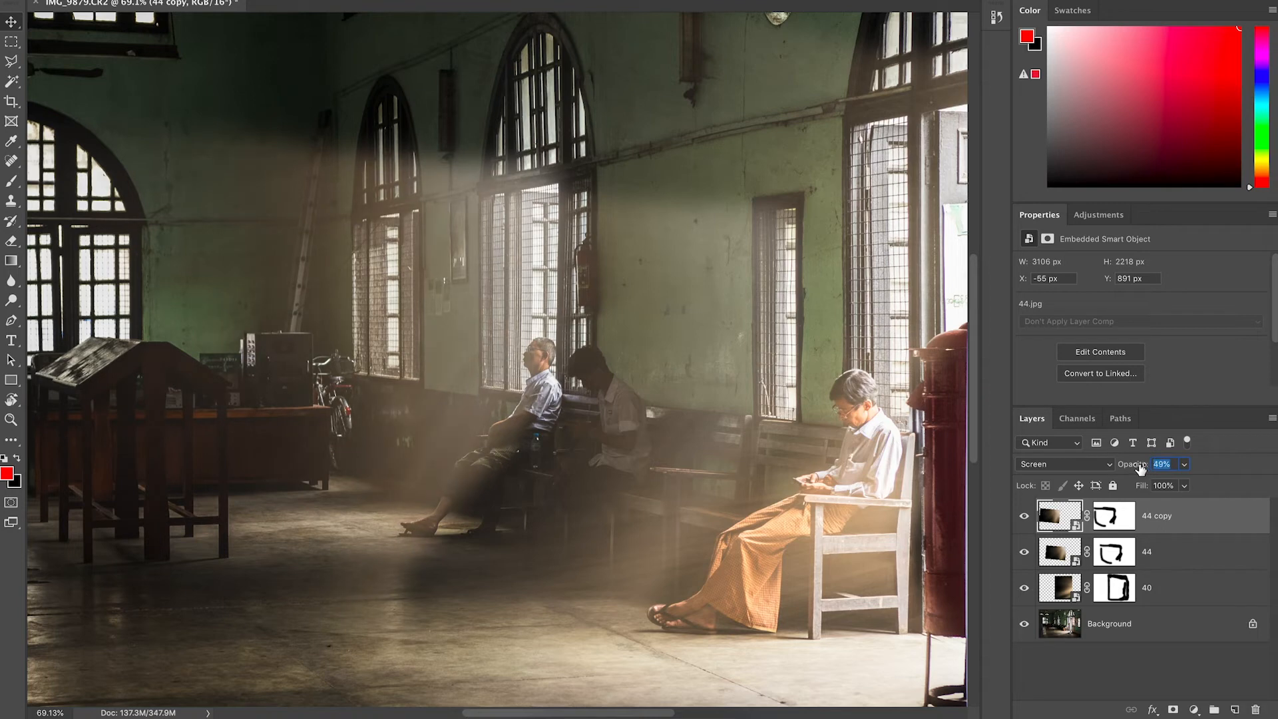
{"action": "left_click", "coordinate": [1113, 526]}
{"action": "key", "text": "d"}
{"action": "key", "text": "b"}
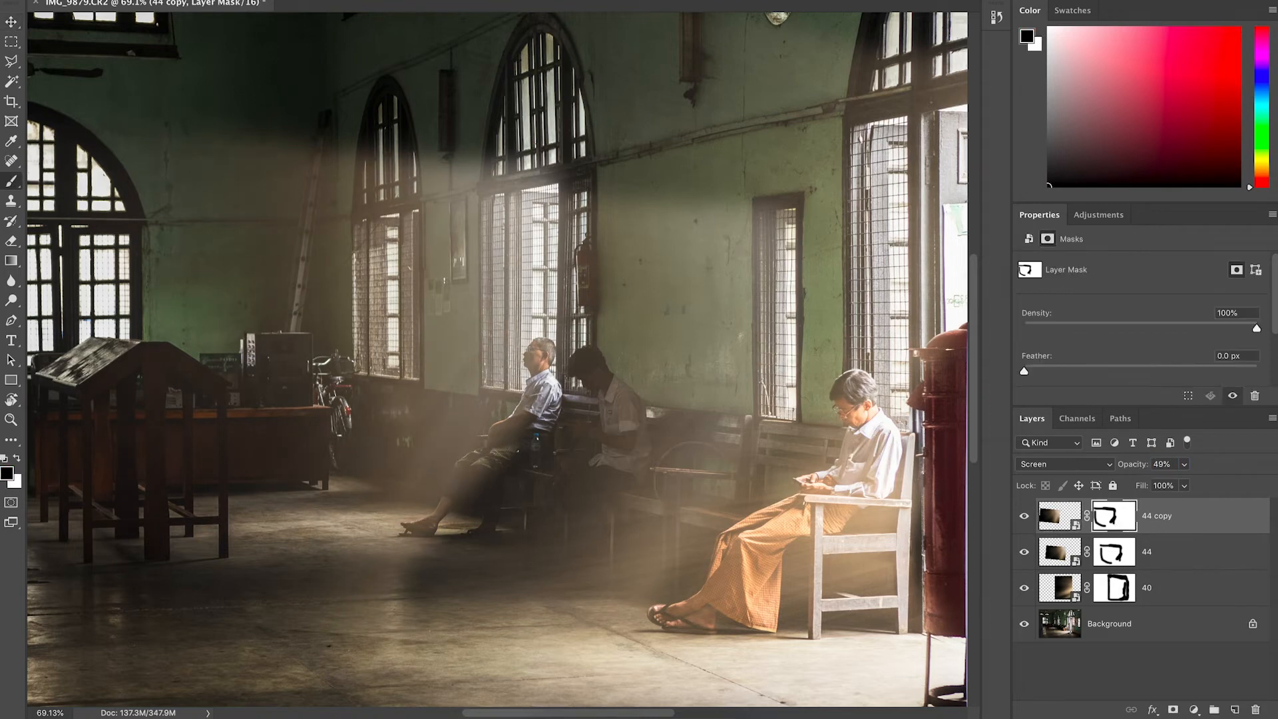
{"action": "mouse_move", "coordinate": [565, 427]}
{"action": "left_mouse_down"}
{"action": "mouse_move", "coordinate": [553, 379]}
{"action": "mouse_move", "coordinate": [554, 423]}
{"action": "mouse_move", "coordinate": [527, 462]}
{"action": "mouse_move", "coordinate": [432, 542]}
{"action": "mouse_move", "coordinate": [562, 392]}
{"action": "left_mouse_up"}
{"action": "key", "text": "x"}
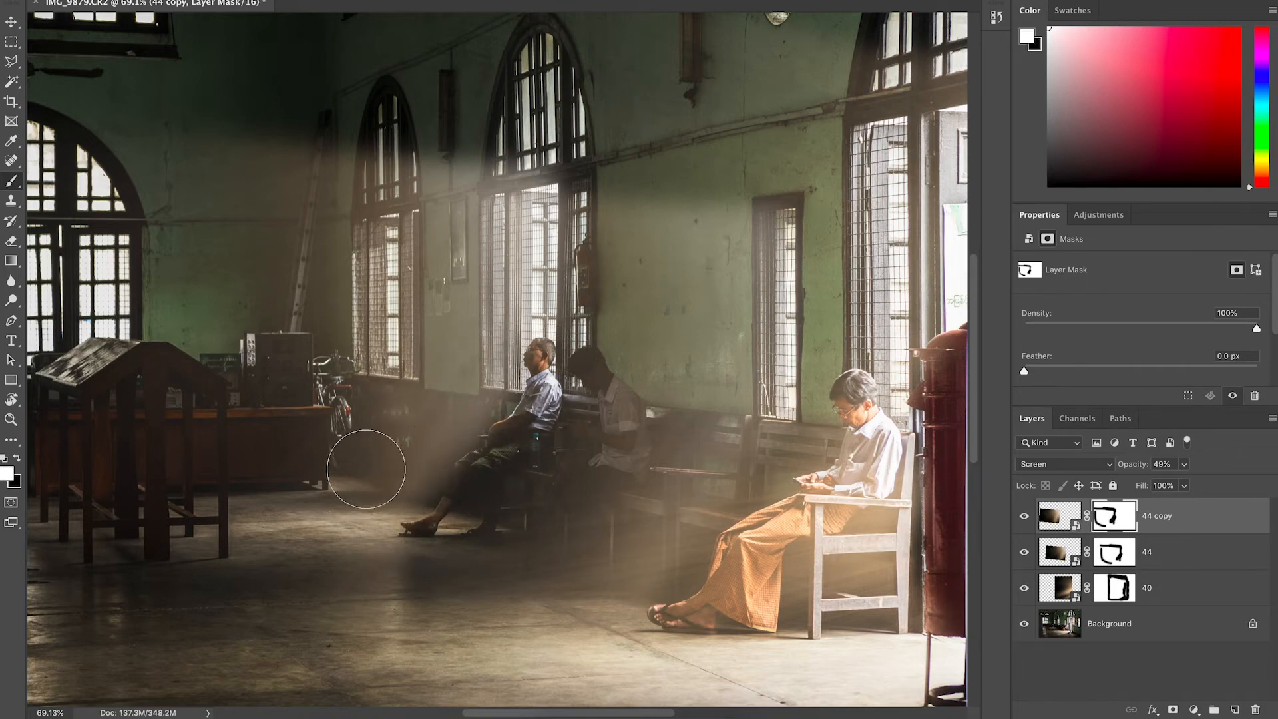
{"action": "key", "text": "v"}
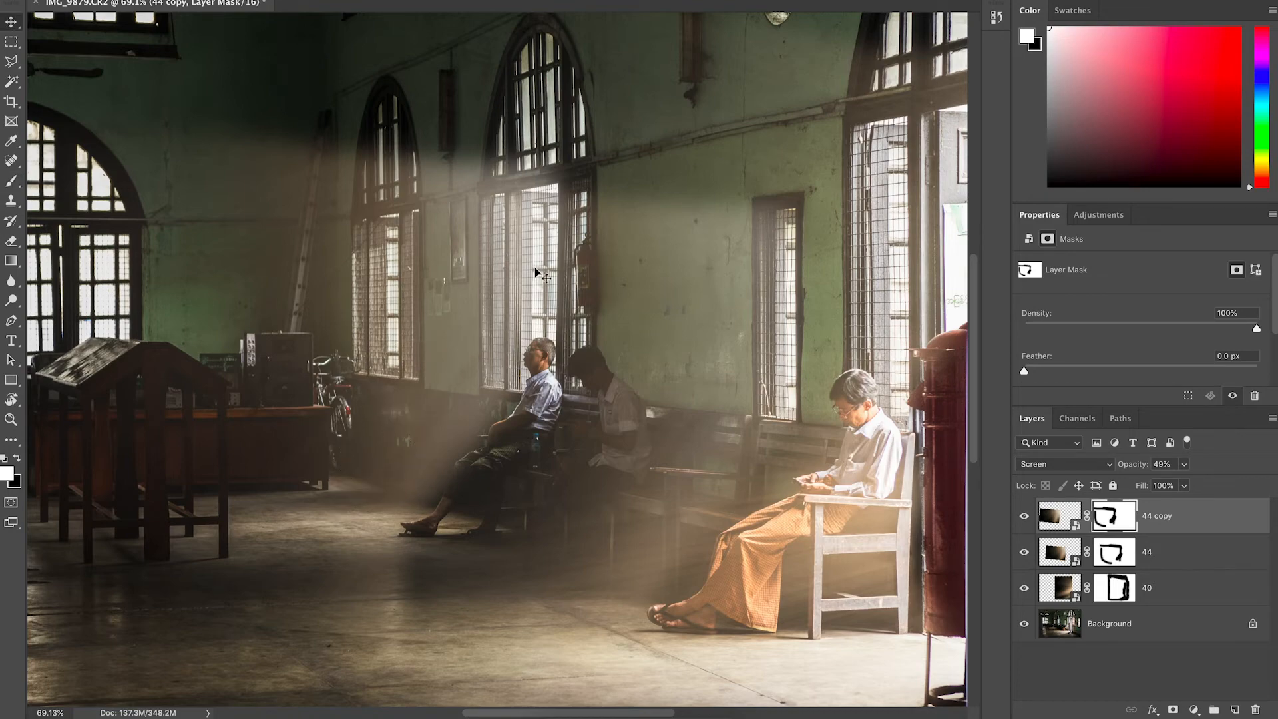
{"action": "scroll", "coordinate": [538, 273], "scroll_direction": "down", "scroll_amount": 5}
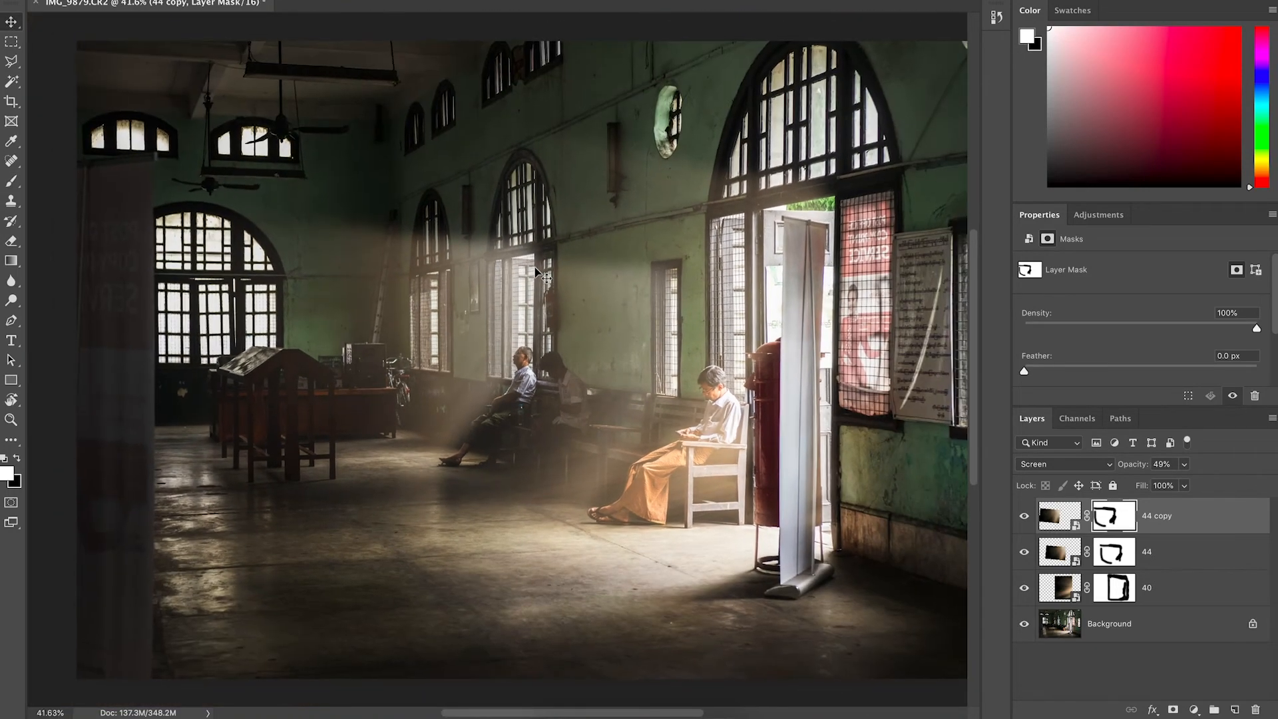
Set the 44 copy overlay layer's opacity to 32%.
{"action": "scroll", "coordinate": [535, 268], "scroll_direction": "down", "scroll_amount": 1}
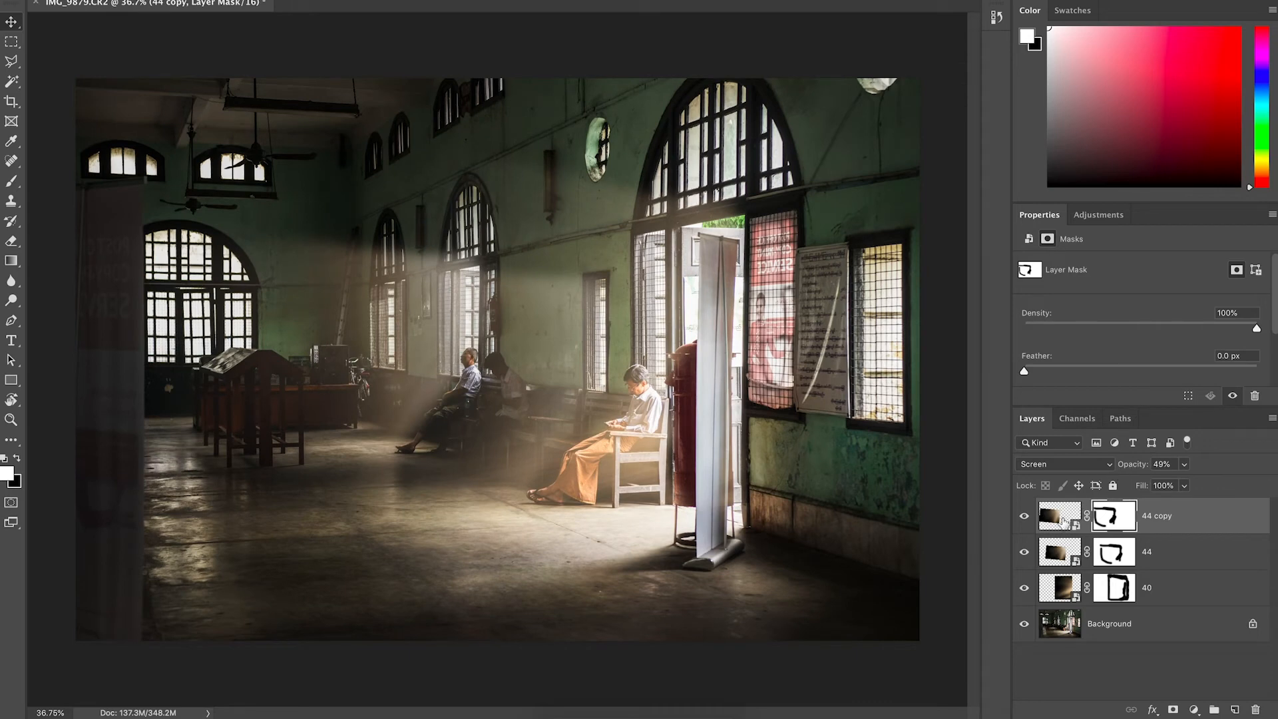
{"action": "left_click", "coordinate": [1063, 521]}
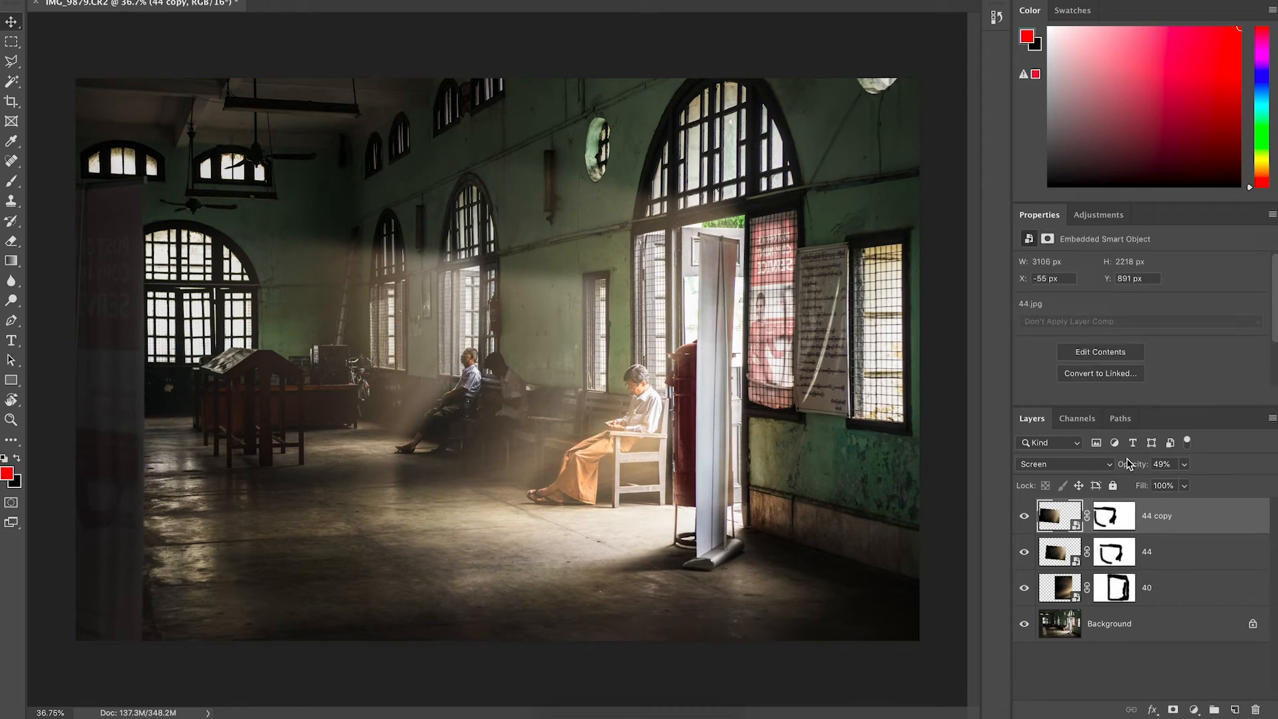
{"action": "left_click_drag", "start_coordinate": [1123, 464], "coordinate": [1112, 464]}
Paint black on the 44 copy's mask across the upper wall beside the windows.
{"action": "key", "text": "b"}
{"action": "left_click", "coordinate": [1113, 516]}
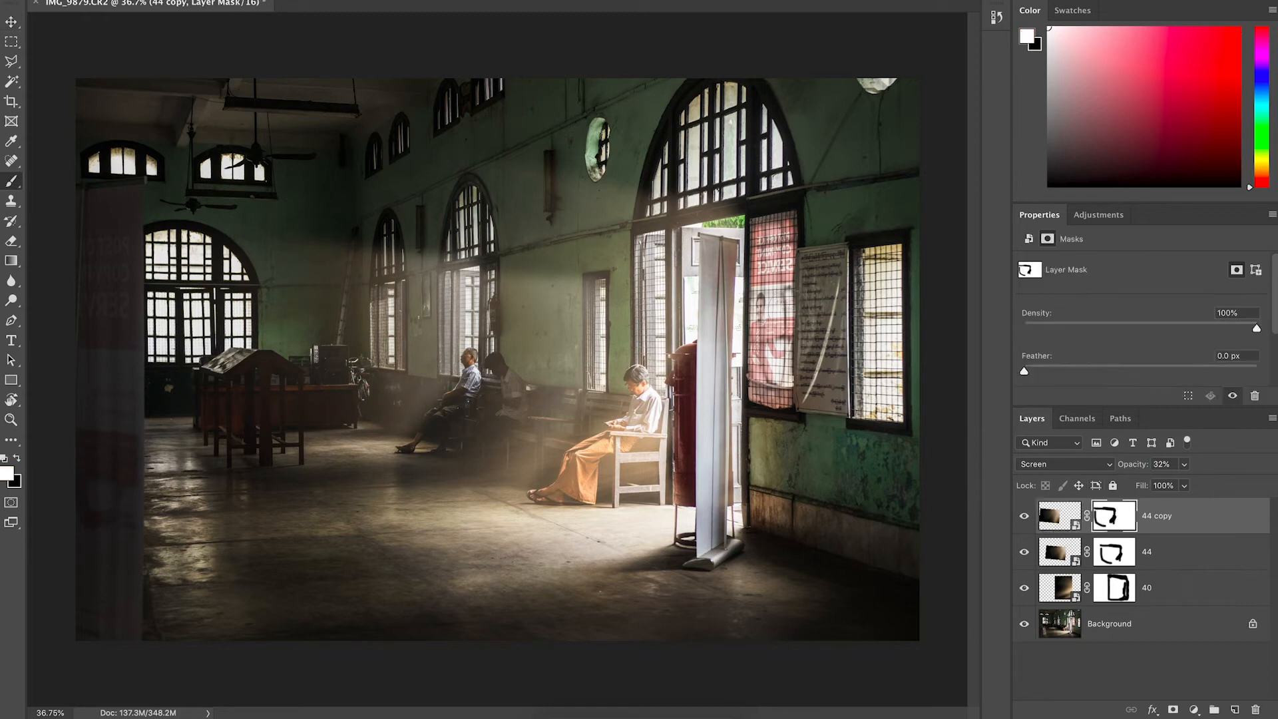
{"action": "key", "text": "x"}
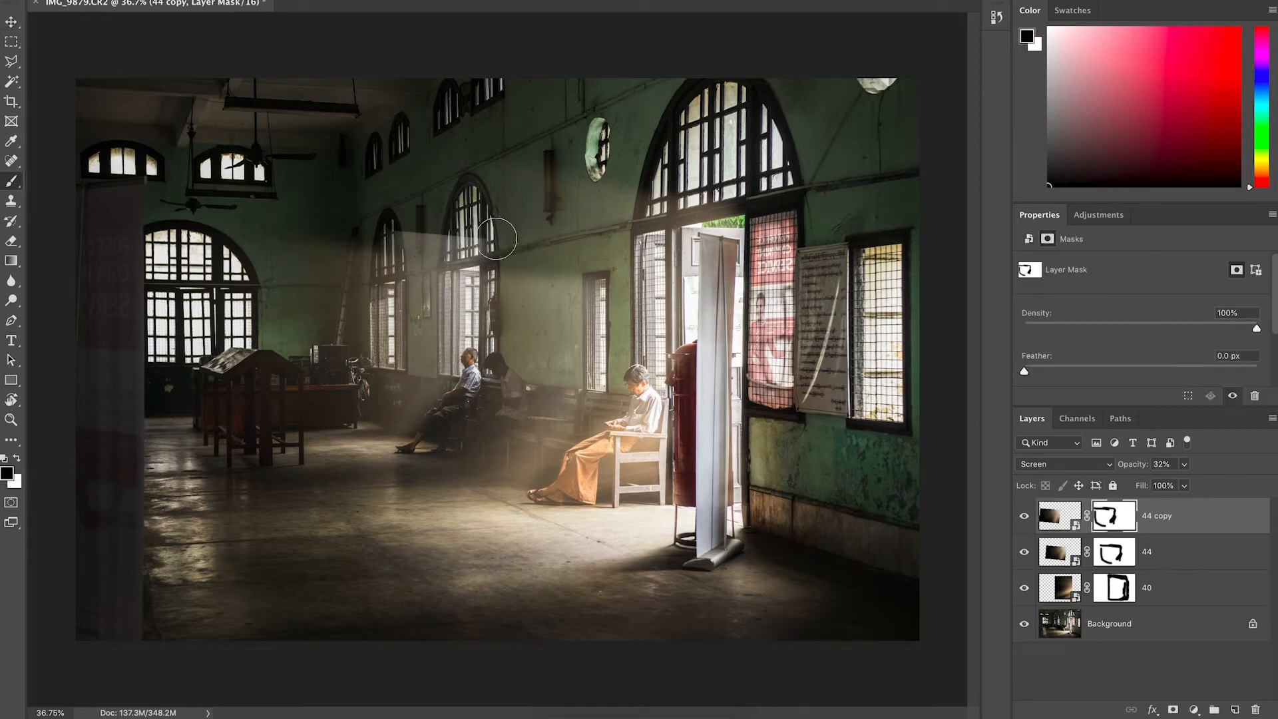
{"action": "left_click_drag", "start_coordinate": [476, 249], "coordinate": [305, 230]}
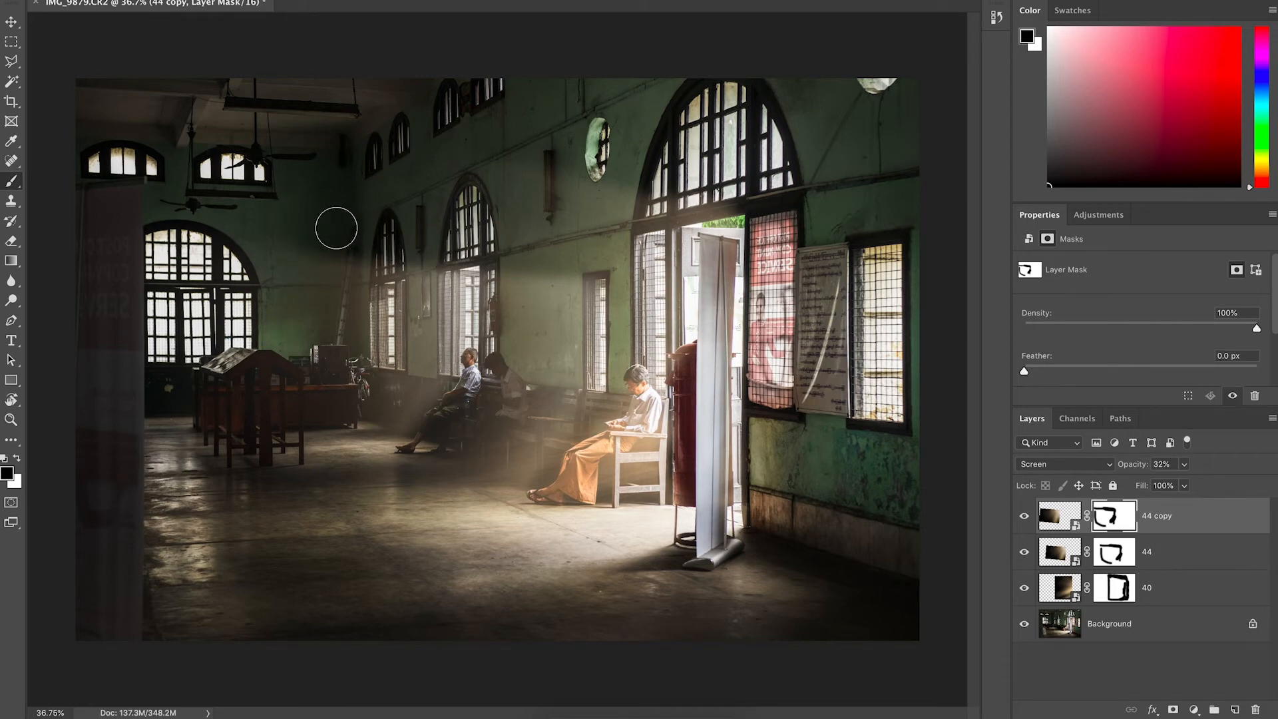
Lower the 44 overlay's opacity to 29% and the 44 copy's opacity to 27%.
{"action": "key", "text": "v"}
{"action": "scroll", "coordinate": [459, 285], "scroll_direction": "down", "scroll_amount": 5}
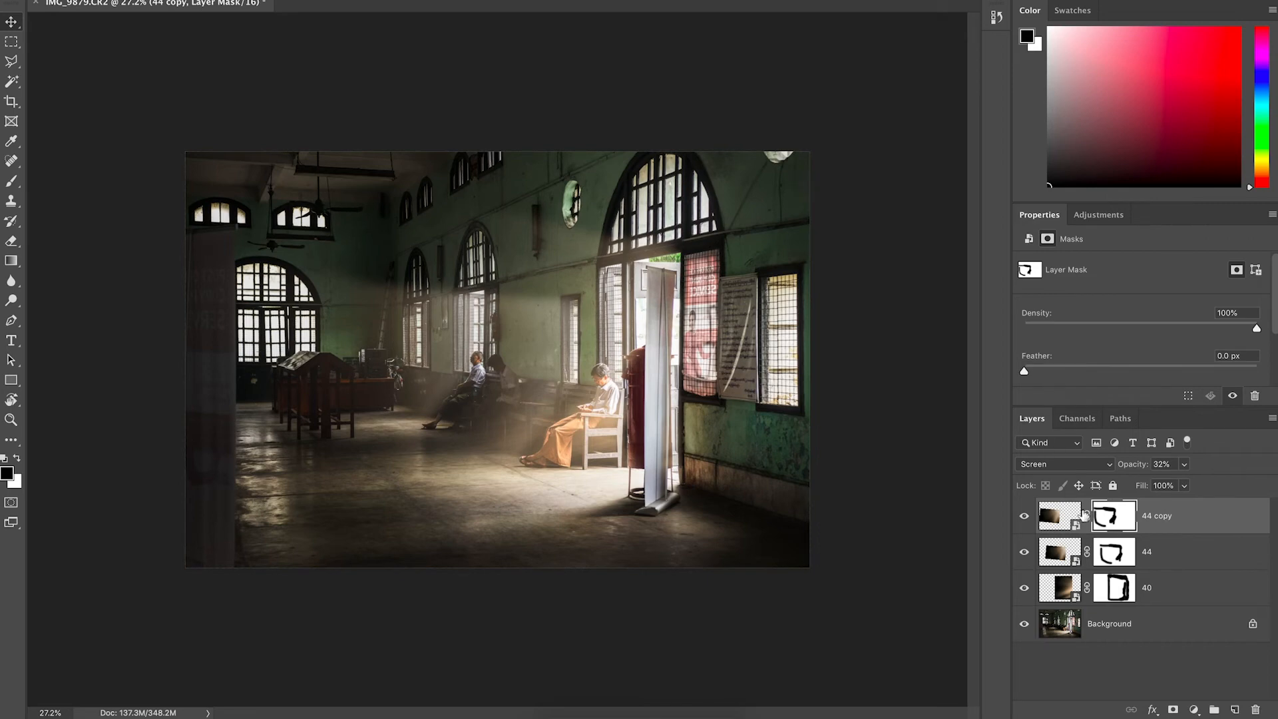
{"action": "left_click", "coordinate": [1064, 550]}
{"action": "left_click_drag", "start_coordinate": [1133, 468], "coordinate": [1123, 470]}
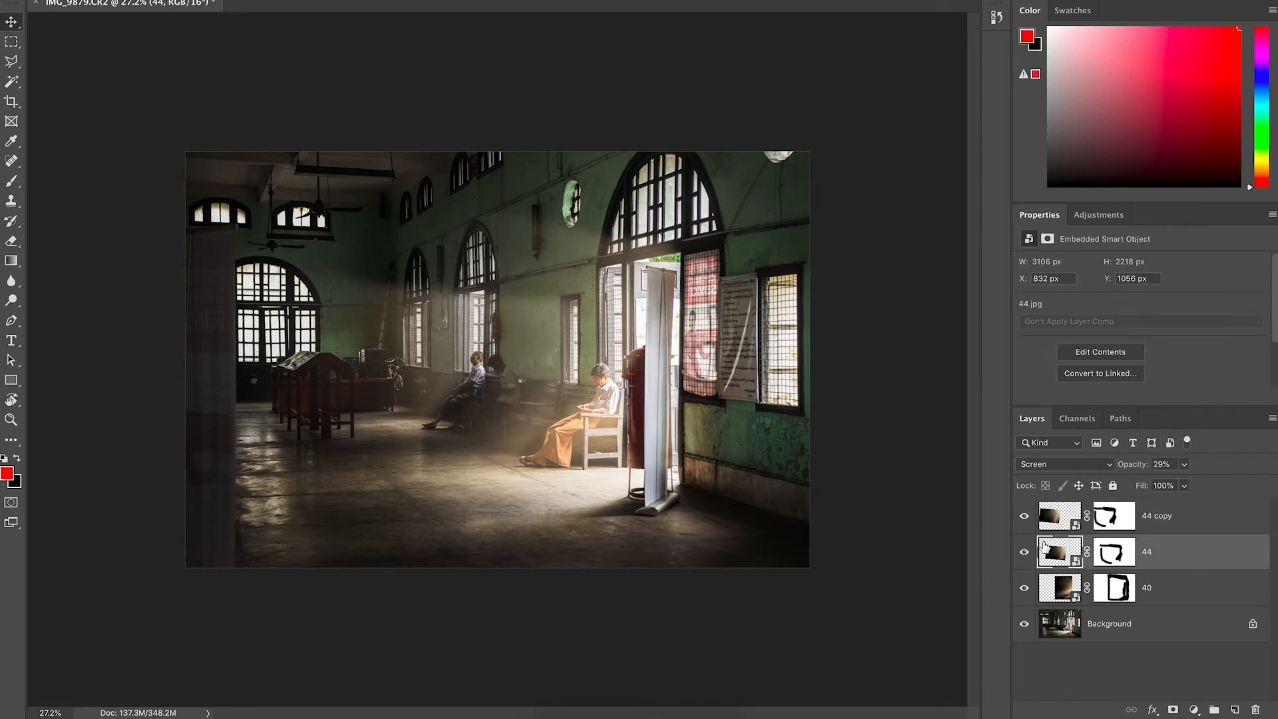
{"action": "left_click", "coordinate": [1055, 517]}
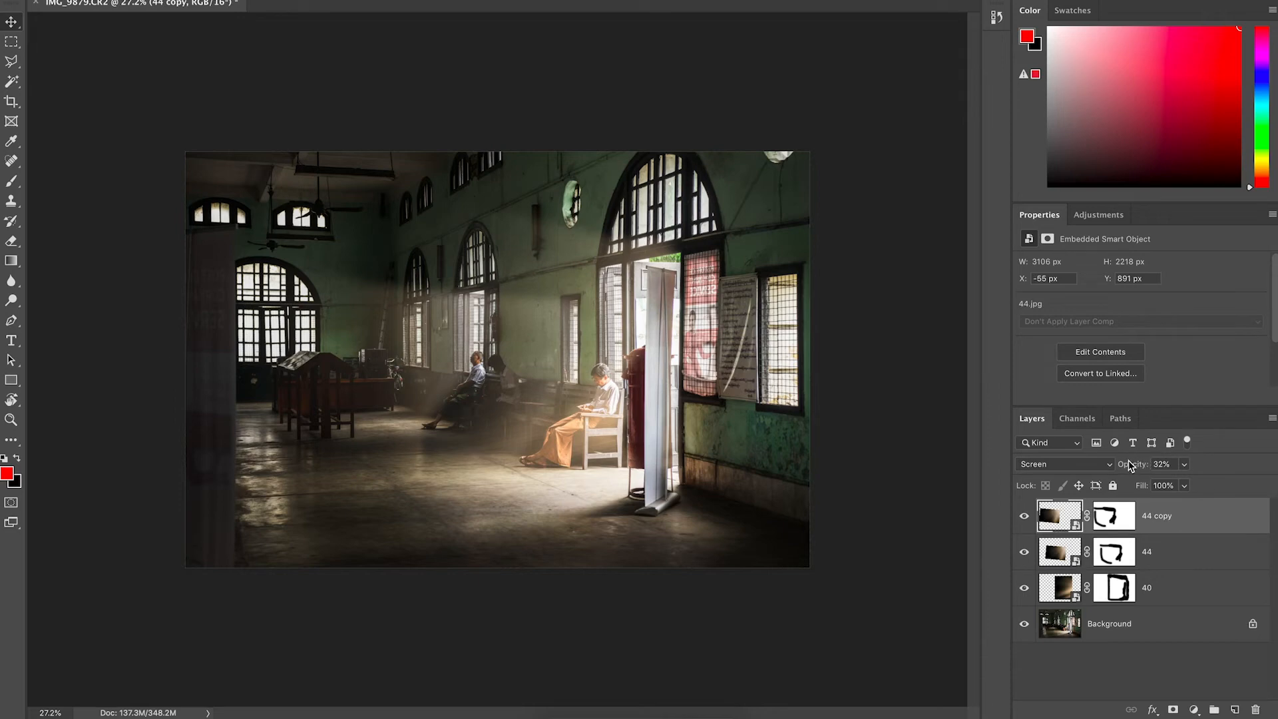
{"action": "left_click_drag", "start_coordinate": [1139, 470], "coordinate": [1135, 470]}
Toggle the Background layer's visibility repeatedly to compare the light overlays.
{"action": "left_click", "coordinate": [1025, 624], "text": "alt"}
{"action": "left_click", "coordinate": [1025, 624], "text": "alt"}
{"action": "left_click", "coordinate": [1026, 625], "text": "alt"}
{"action": "left_click", "coordinate": [1025, 624], "text": "alt"}
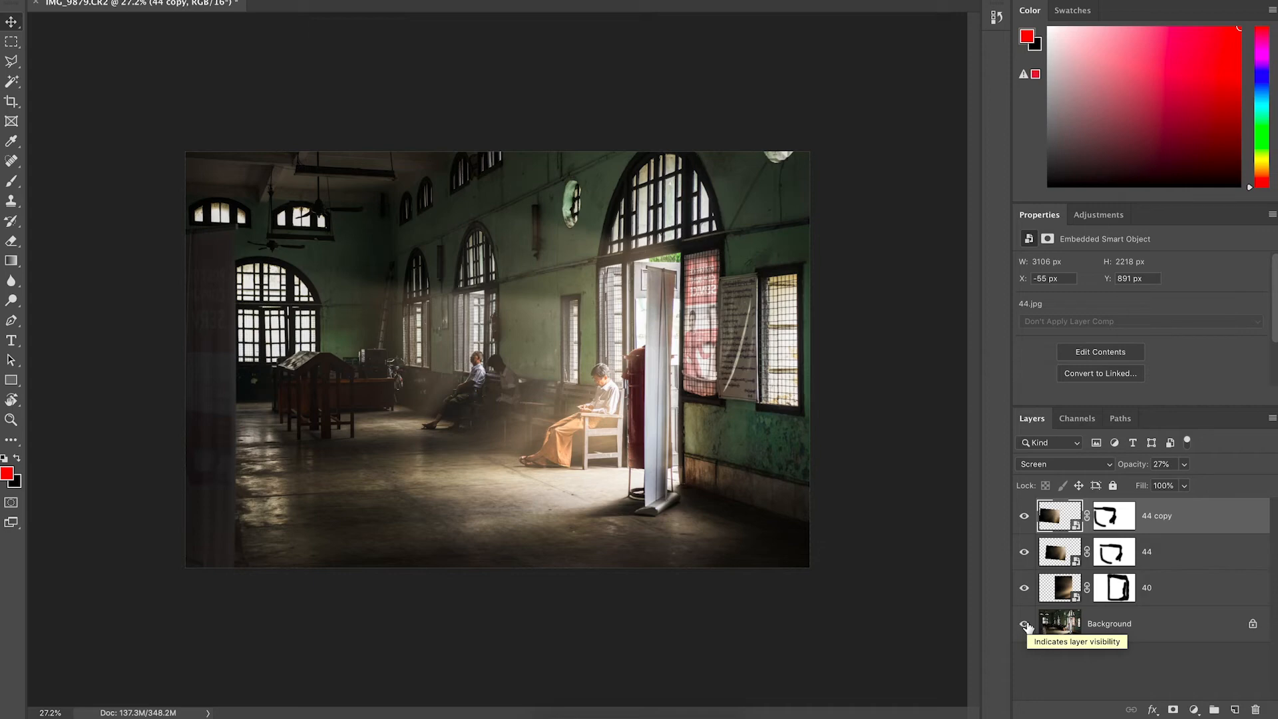
{"action": "left_click", "coordinate": [1025, 624], "text": "alt"}
{"action": "left_click", "coordinate": [1025, 624], "text": "alt"}
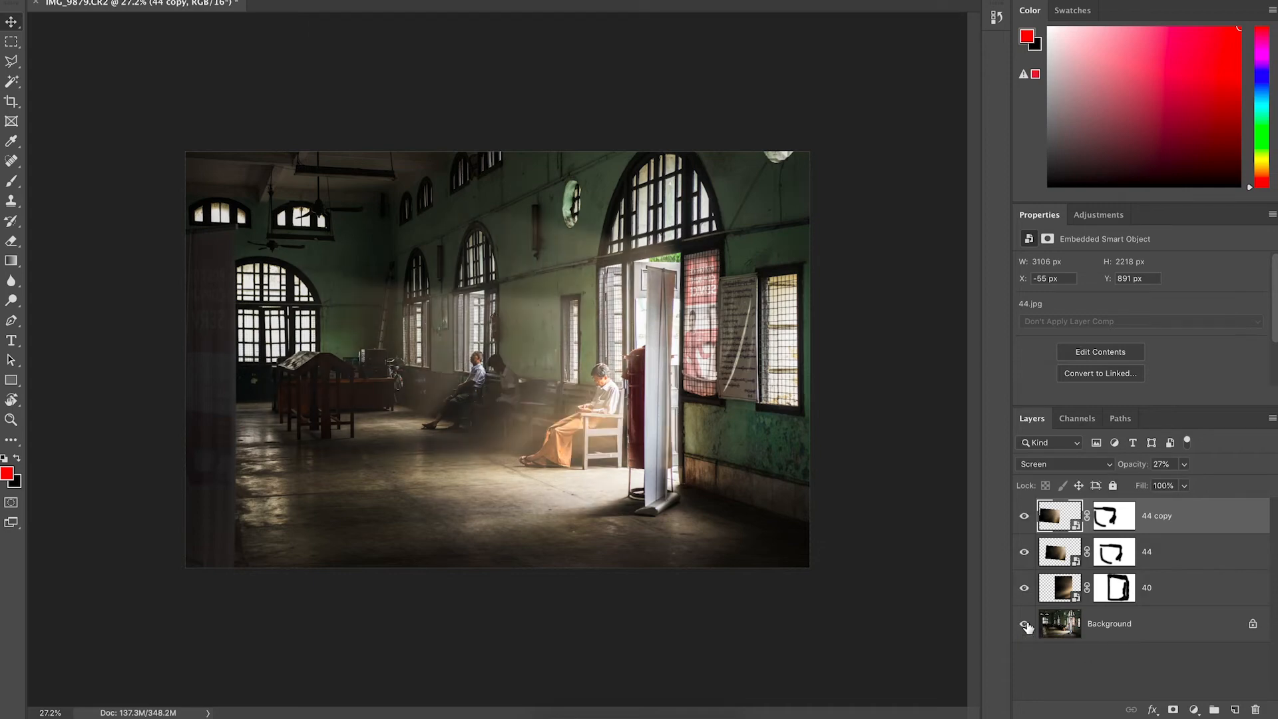
{"action": "left_click", "coordinate": [1025, 625], "text": "alt"}
{"action": "left_click", "coordinate": [1025, 624], "text": "alt"}
Paint black on the 40 overlay's mask down the red post beside the seated man.
{"action": "left_click", "coordinate": [1124, 591]}
{"action": "key", "text": "super+plus"}
{"action": "key", "text": "super+plus"}
{"action": "key", "text": "super+plus"}
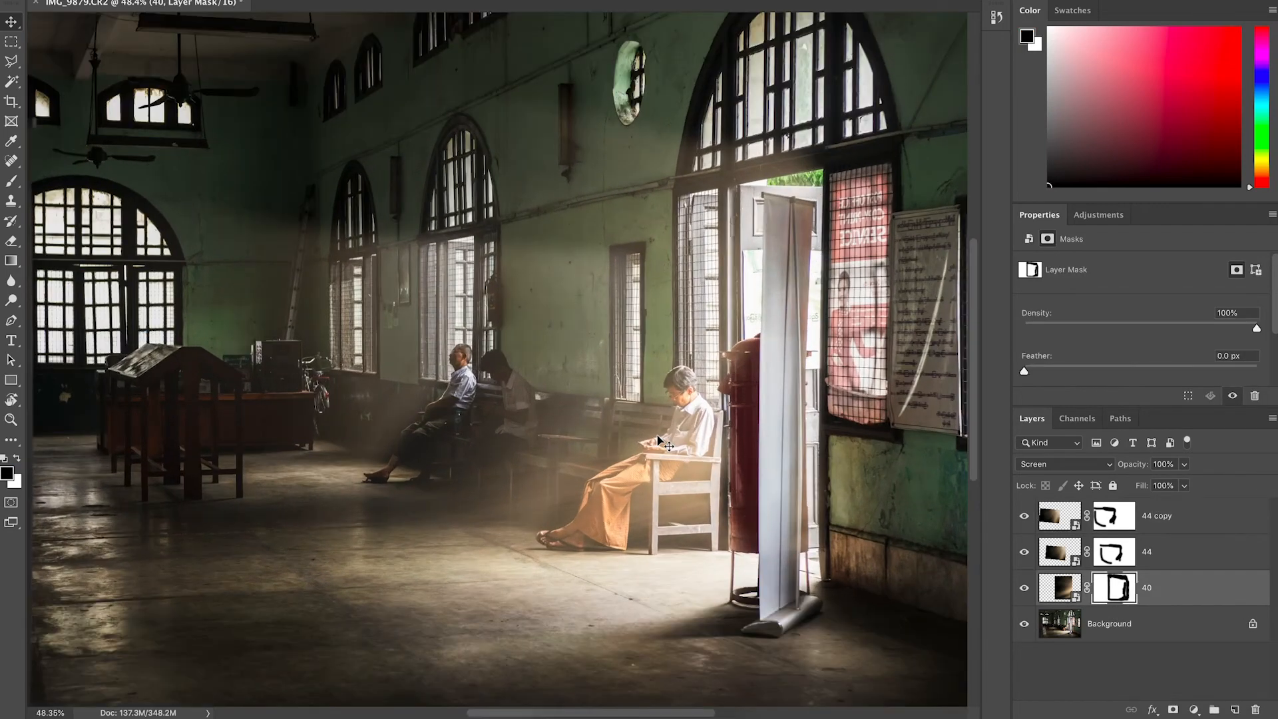
{"action": "scroll", "coordinate": [658, 439], "scroll_direction": "right", "scroll_amount": 3}
{"action": "key", "text": "b"}
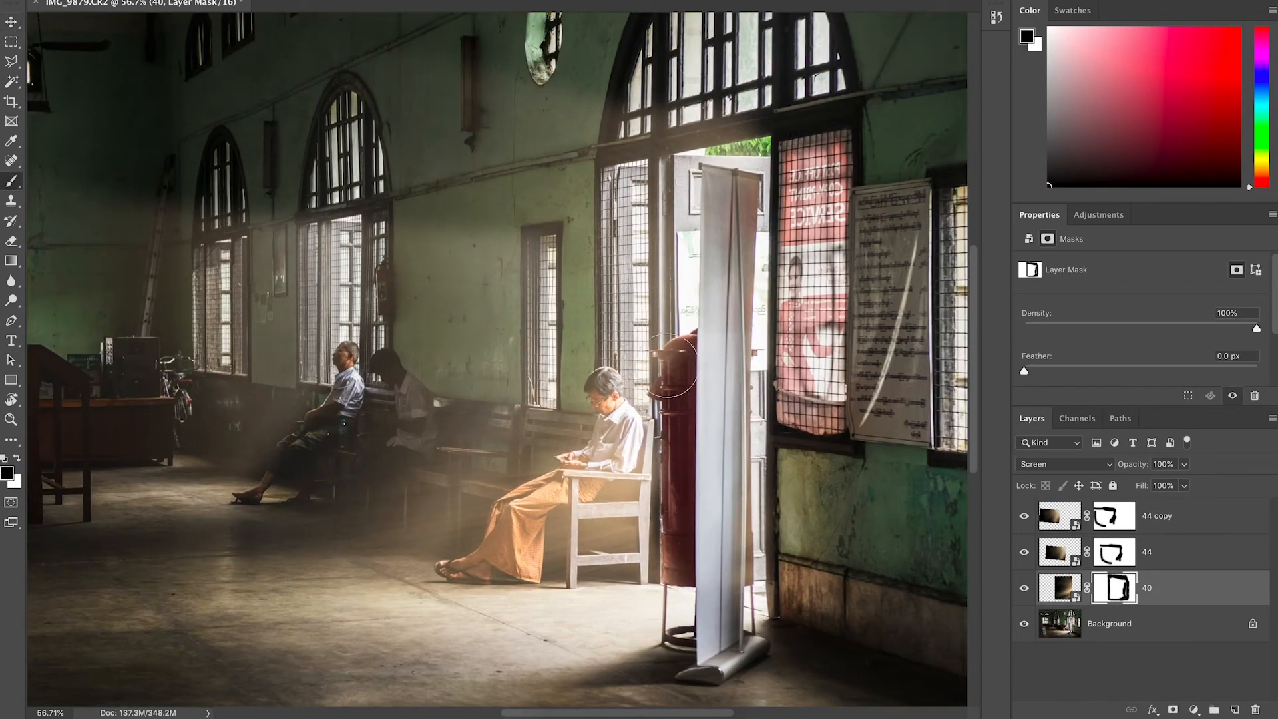
{"action": "left_click_drag", "start_coordinate": [685, 374], "coordinate": [692, 562]}
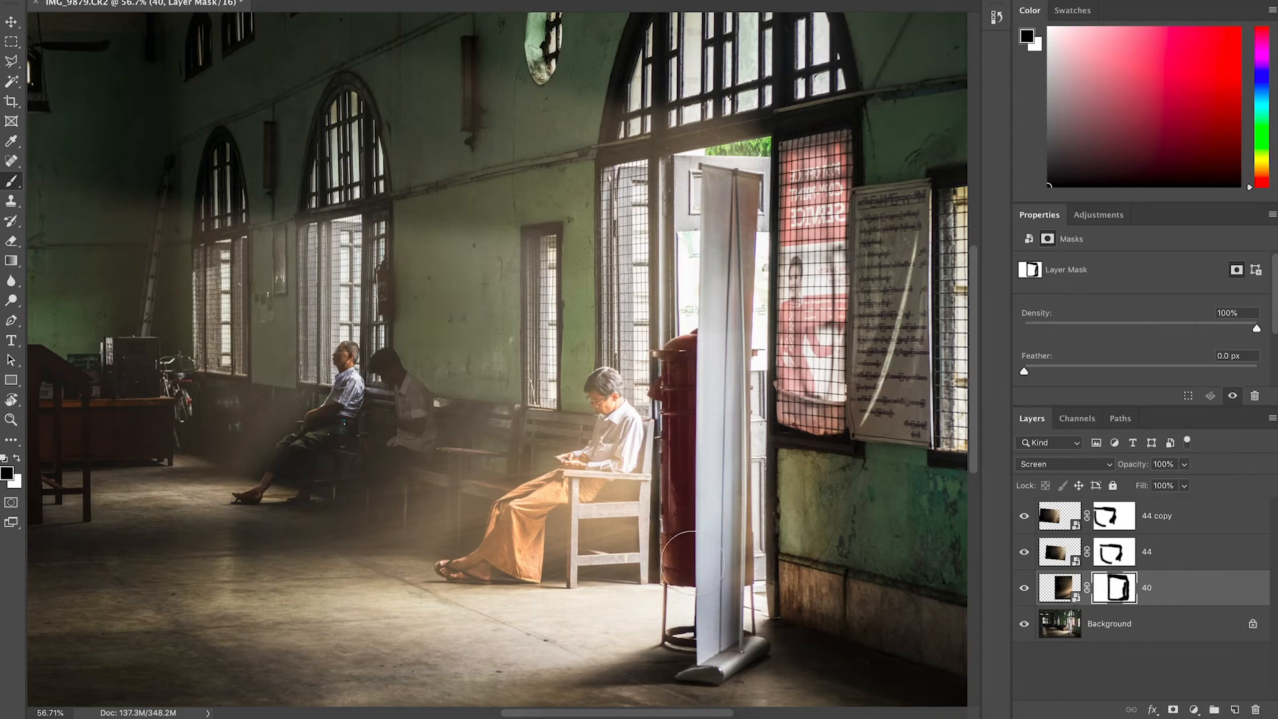
Compare the result by toggling the Background layer's visibility, and save the document.
{"action": "key", "text": "v"}
{"action": "scroll", "coordinate": [629, 394], "scroll_direction": "down", "scroll_amount": 1, "text": "alt"}
{"action": "scroll", "coordinate": [629, 398], "scroll_direction": "down", "scroll_amount": 10, "text": "alt"}
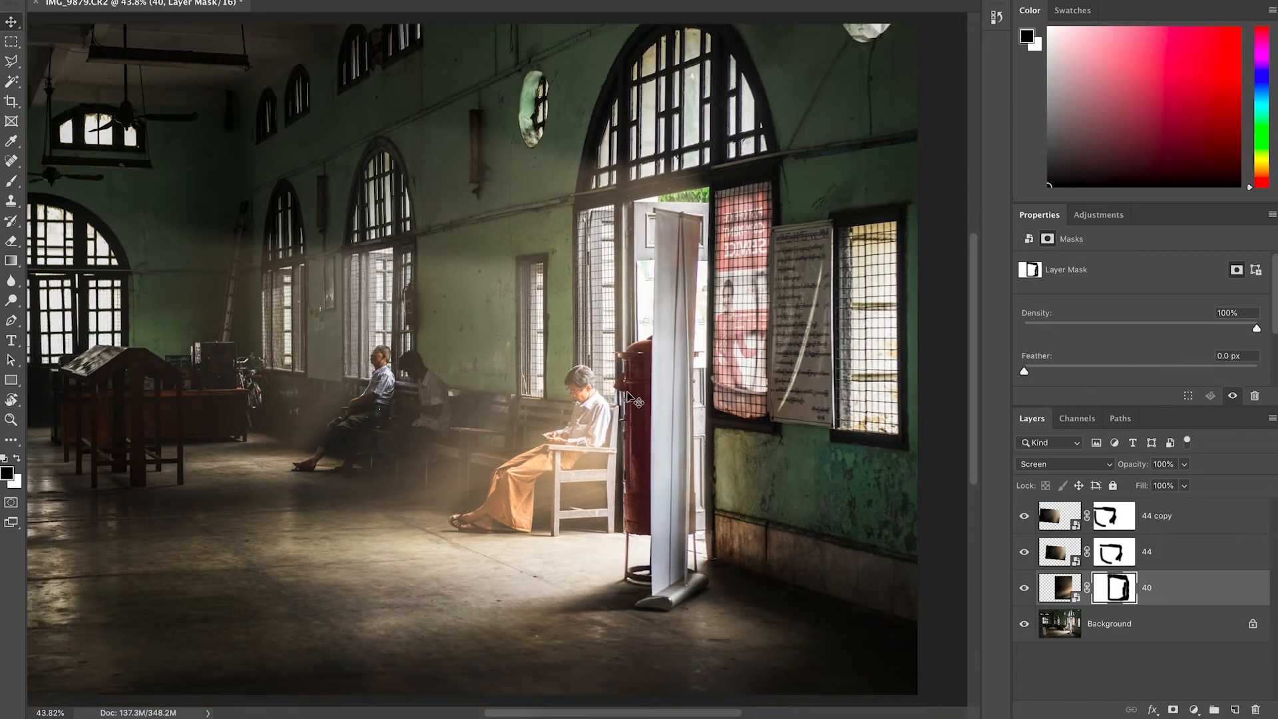
{"action": "left_click", "coordinate": [1026, 626], "text": "alt"}
{"action": "left_click", "coordinate": [1025, 626], "text": "alt"}
{"action": "left_click", "coordinate": [1026, 626], "text": "alt"}
{"action": "left_click", "coordinate": [1026, 625], "text": "alt"}
{"action": "left_click", "coordinate": [1026, 626], "text": "alt"}
{"action": "left_click", "coordinate": [1025, 626], "text": "alt"}
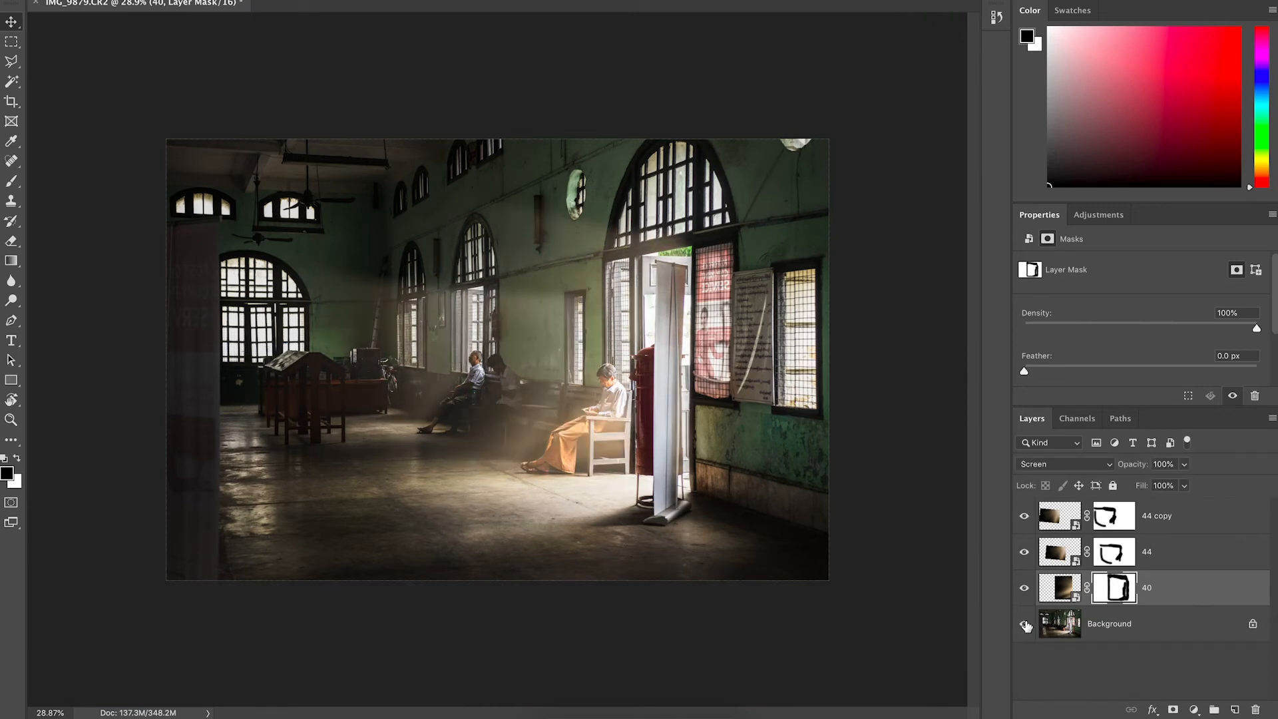
{"action": "left_click", "coordinate": [1026, 626], "text": "alt"}
{"action": "left_click", "coordinate": [1026, 625], "text": "alt"}
{"action": "left_click", "coordinate": [1025, 626], "text": "alt"}
{"action": "left_click", "coordinate": [1025, 626], "text": "alt"}
{"action": "key", "text": "super+s"}
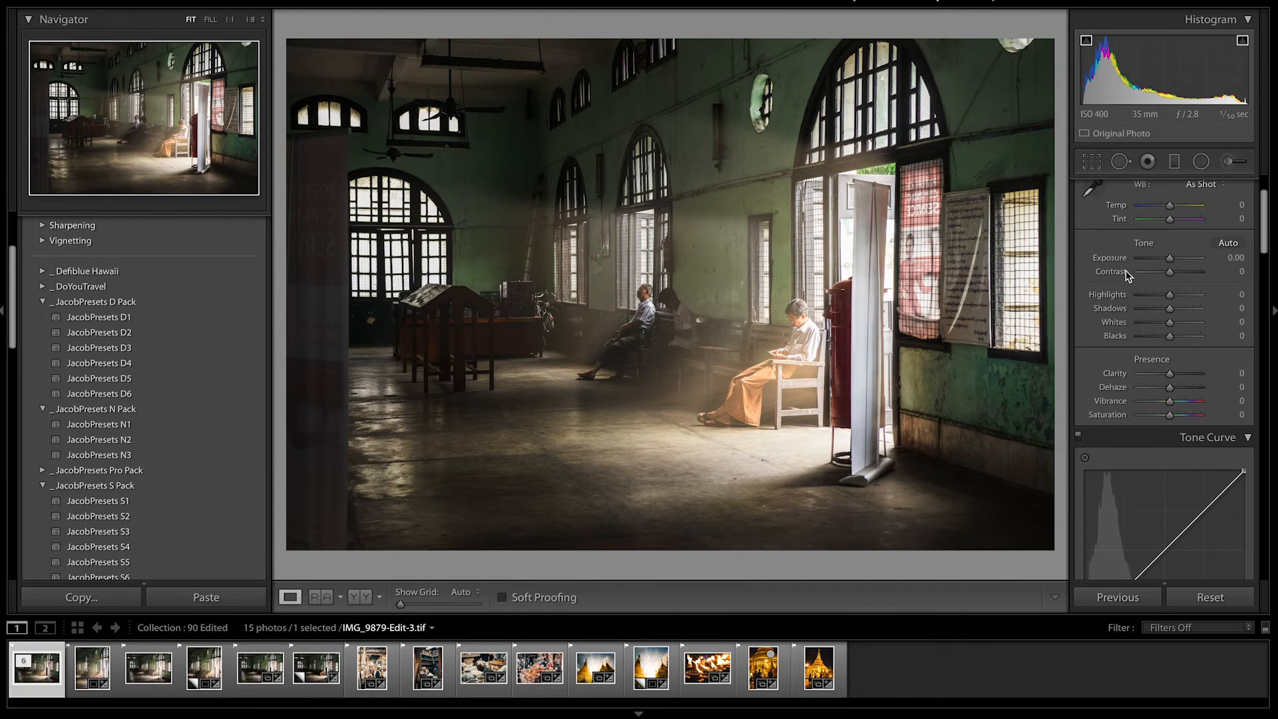
Set the returned image's Contrast to +21.
{"action": "left_click_drag", "start_coordinate": [1172, 273], "coordinate": [1177, 274]}
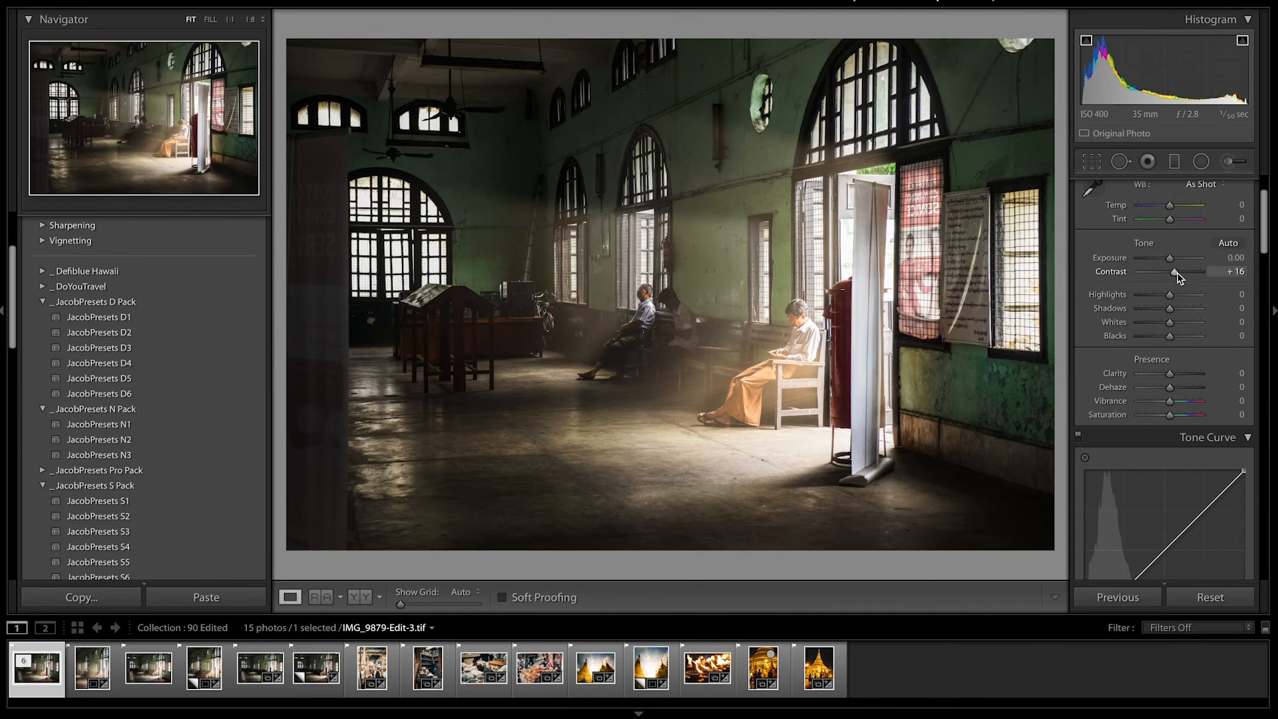
{"action": "left_click_drag", "start_coordinate": [1177, 273], "coordinate": [1178, 273]}
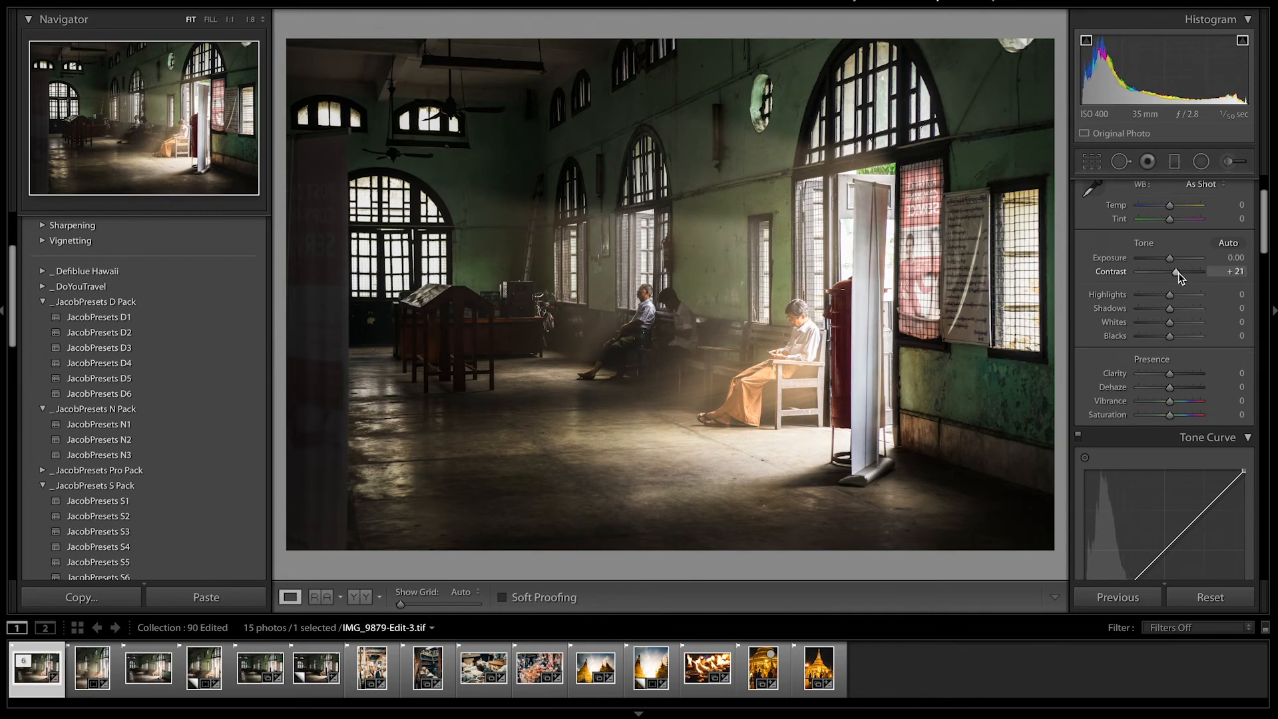
Crop the image to a portrait 4 x 5 / 8 x 10 ratio framing the seated men and the doorway.
{"action": "left_click", "coordinate": [1092, 163]}
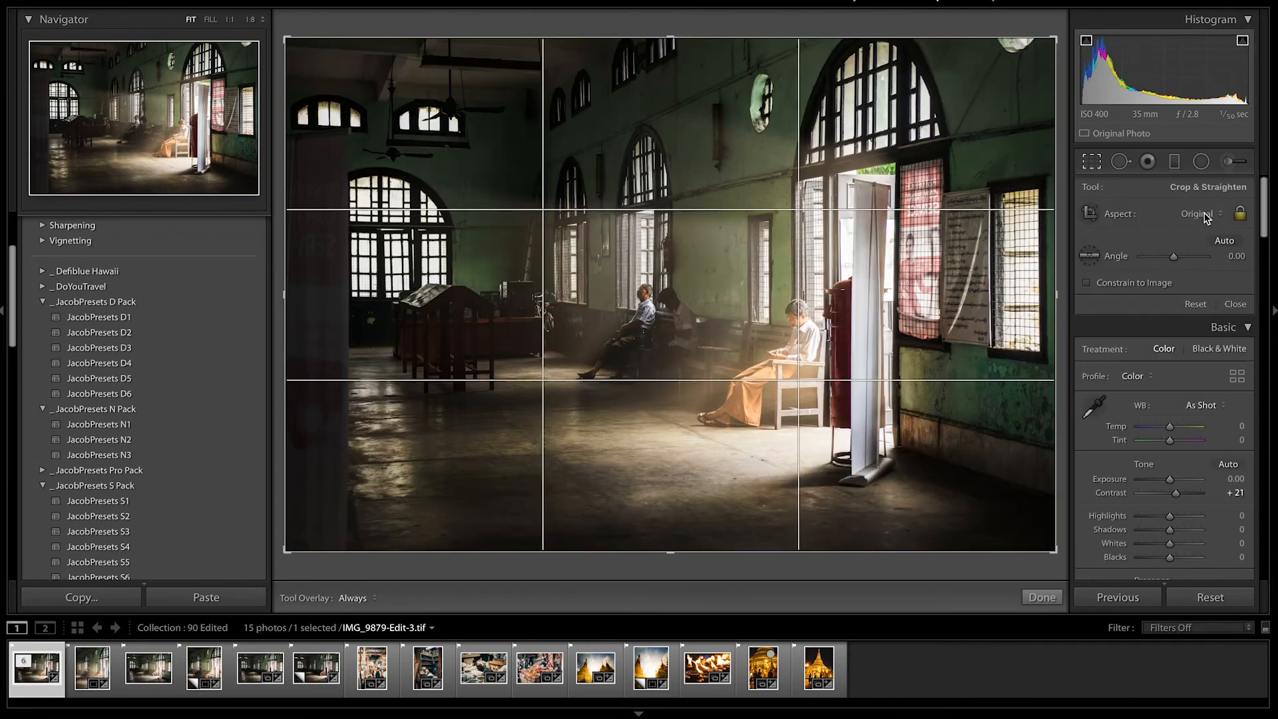
{"action": "left_click", "coordinate": [1206, 214]}
{"action": "left_click", "coordinate": [1191, 253]}
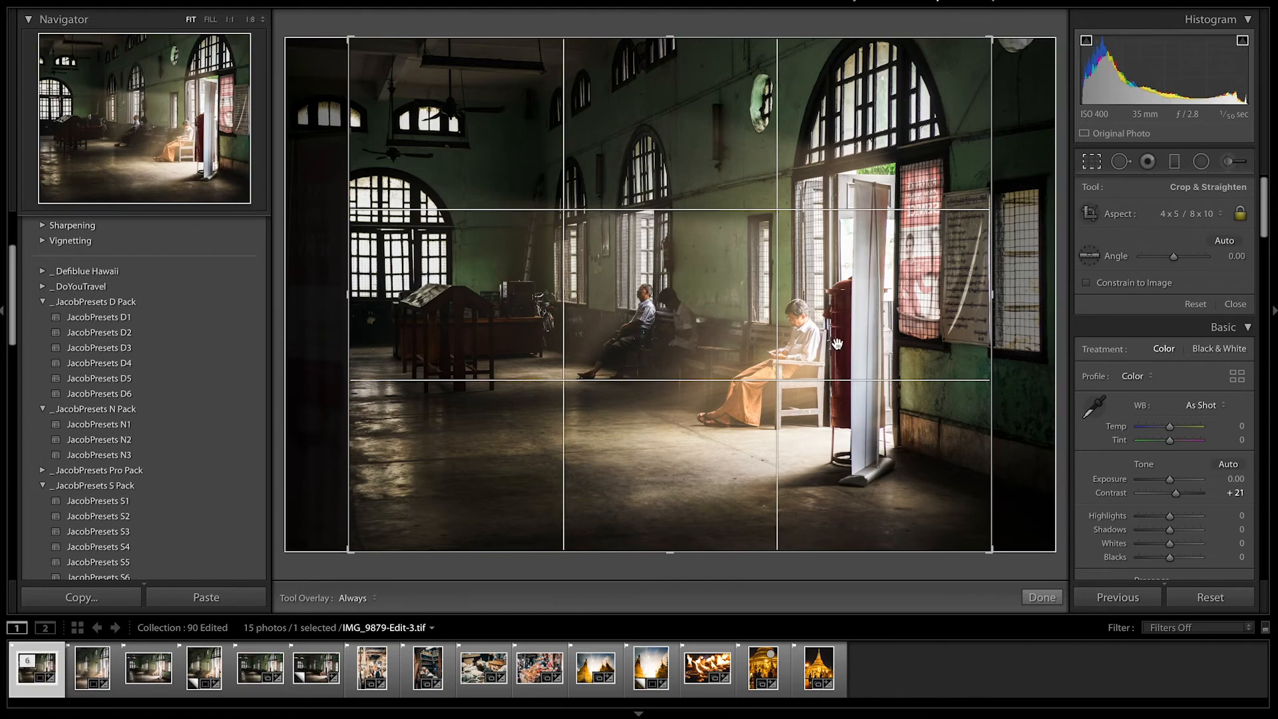
{"action": "key", "text": "x"}
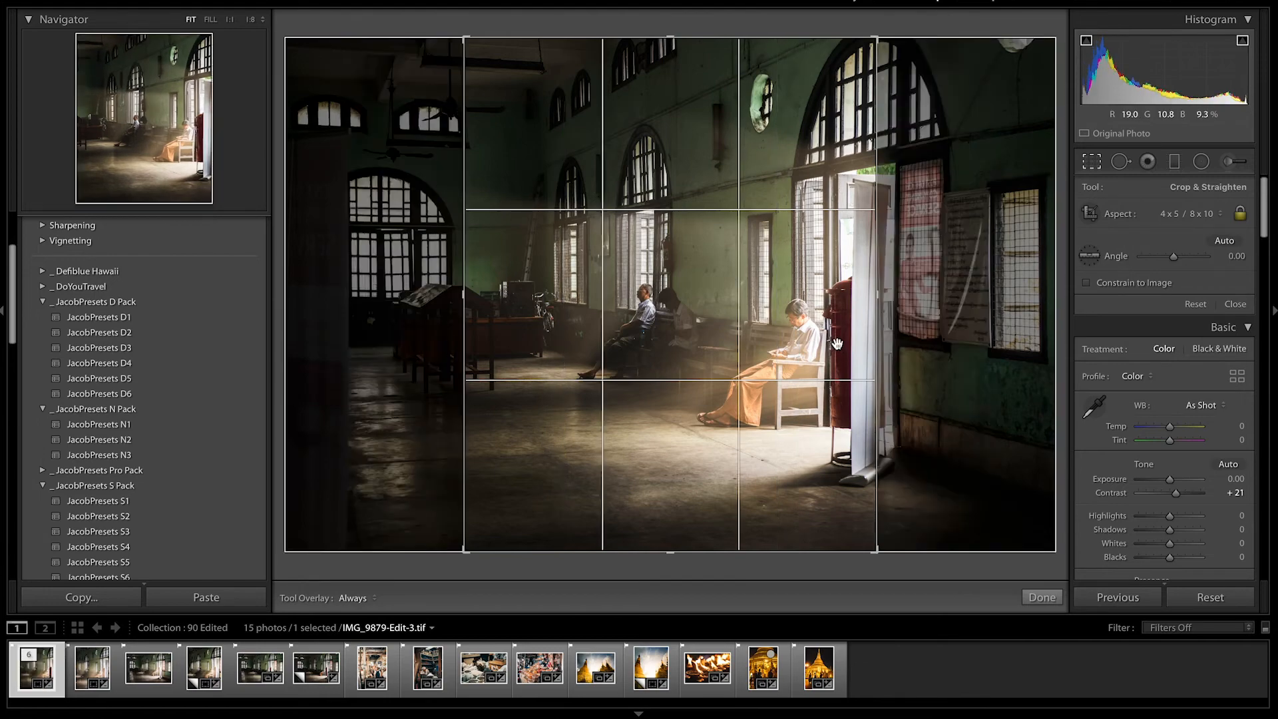
{"action": "left_click_drag", "start_coordinate": [685, 320], "coordinate": [538, 494]}
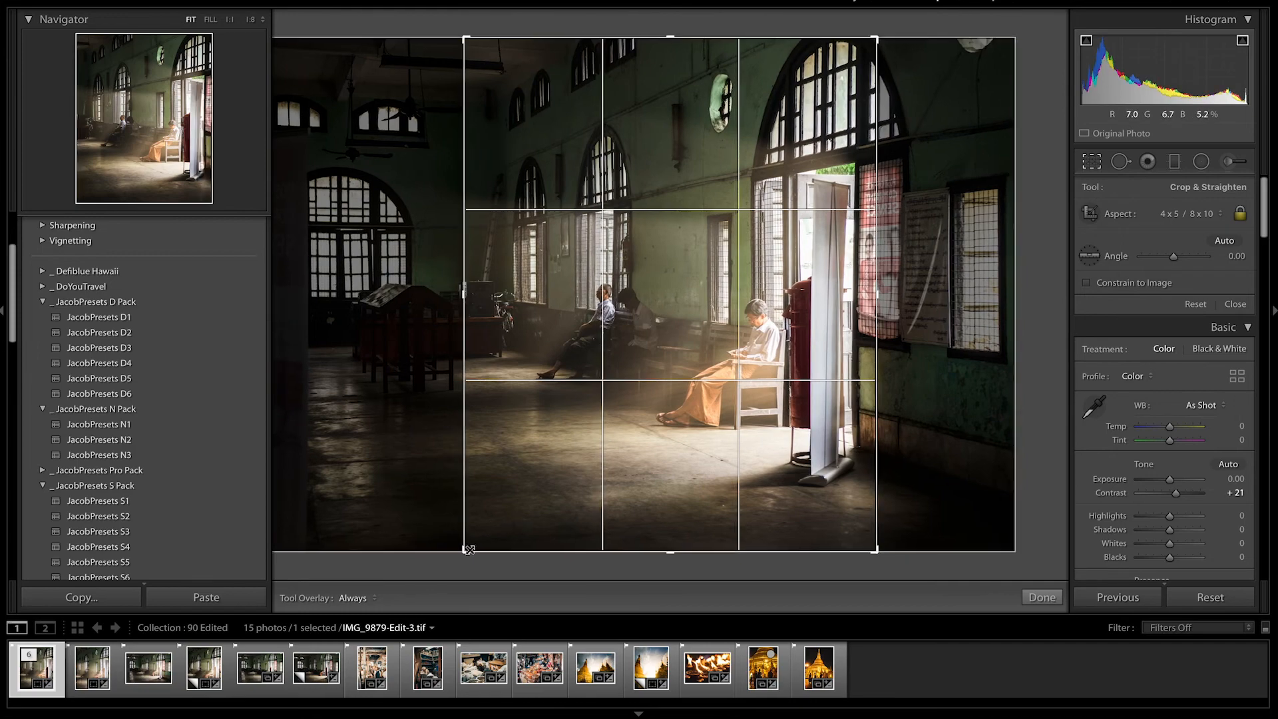
{"action": "left_click_drag", "start_coordinate": [465, 549], "coordinate": [475, 539]}
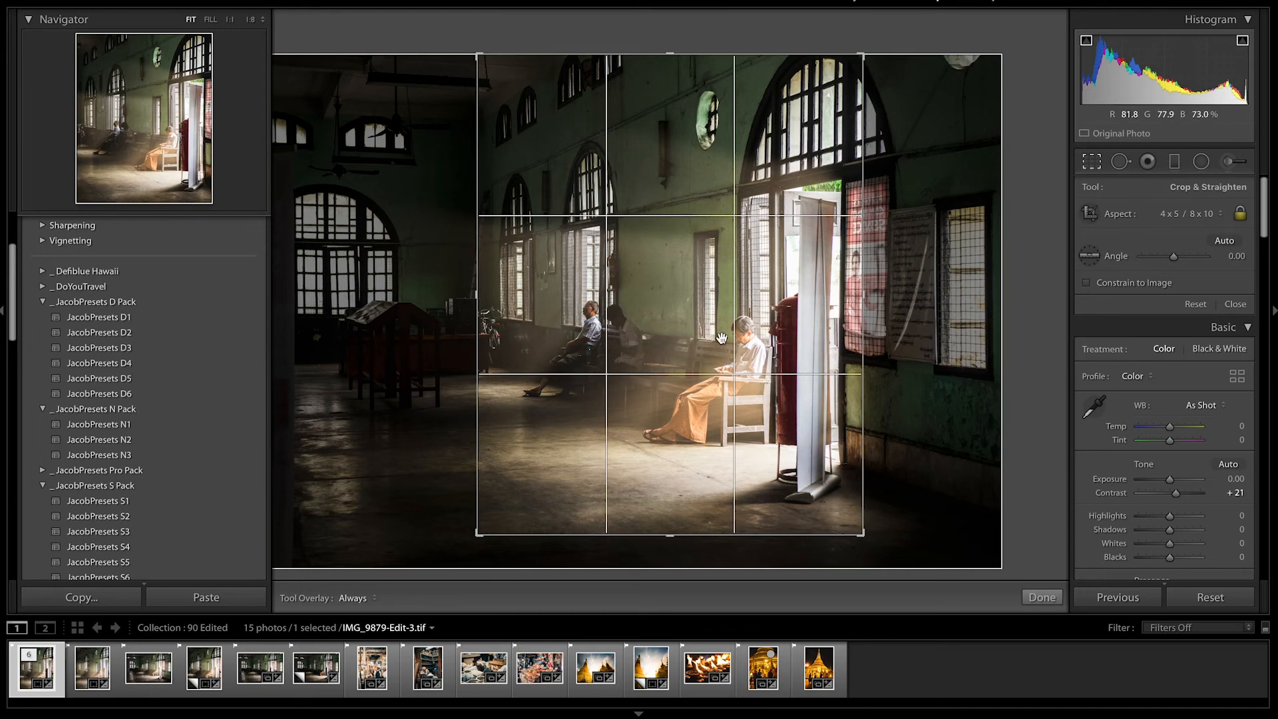
{"action": "left_click_drag", "start_coordinate": [707, 334], "coordinate": [696, 339]}
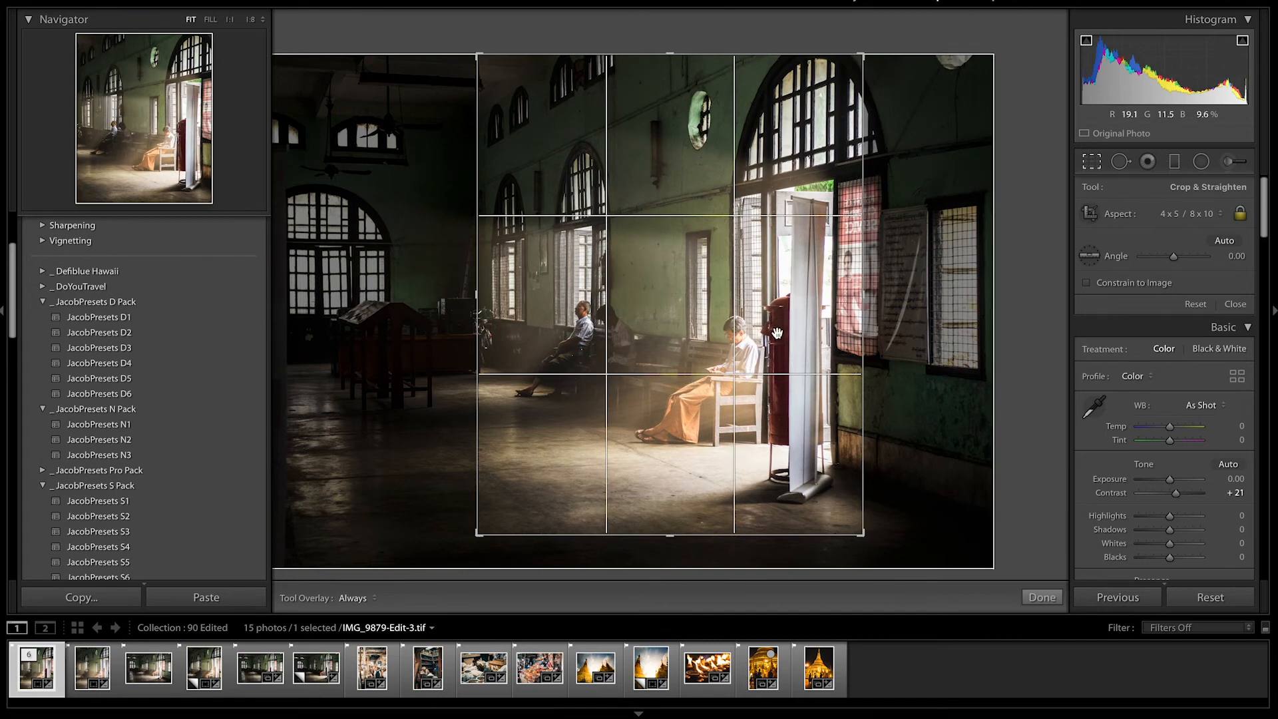
{"action": "key", "text": "Return"}
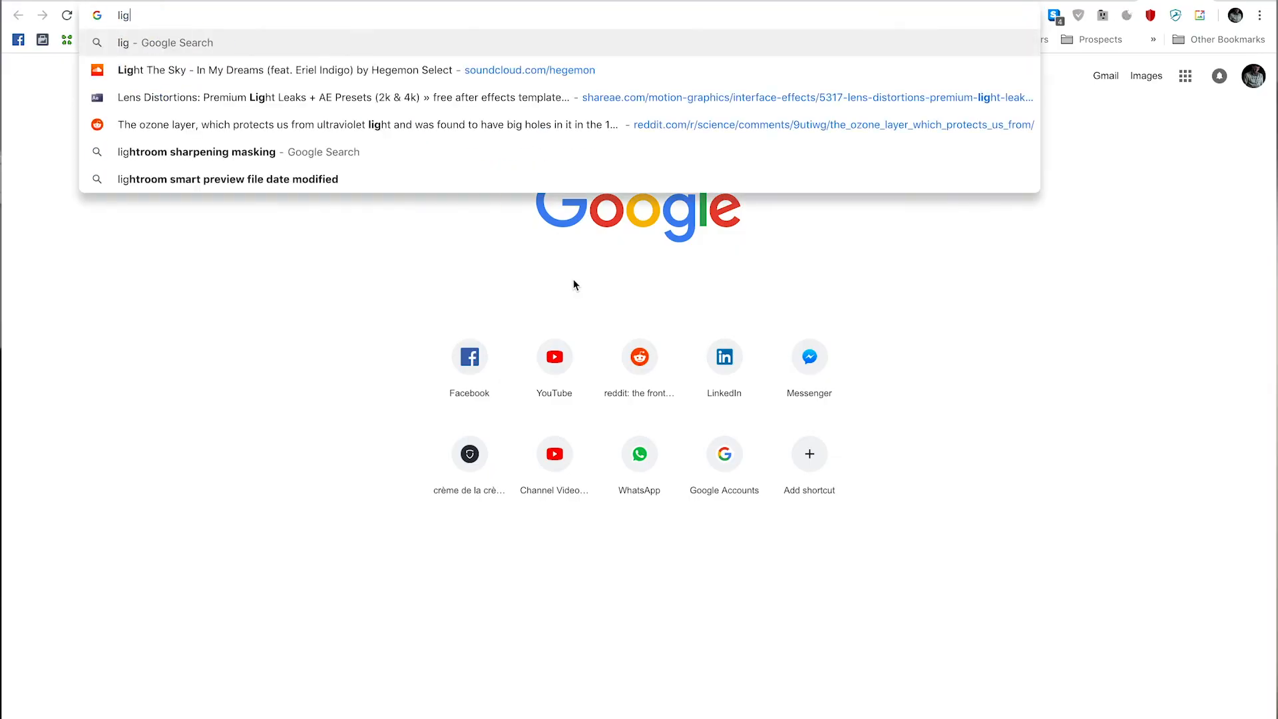
Switch to the browser and search Google Images for light overlay.
{"action": "type", "text": "ht overlay"}
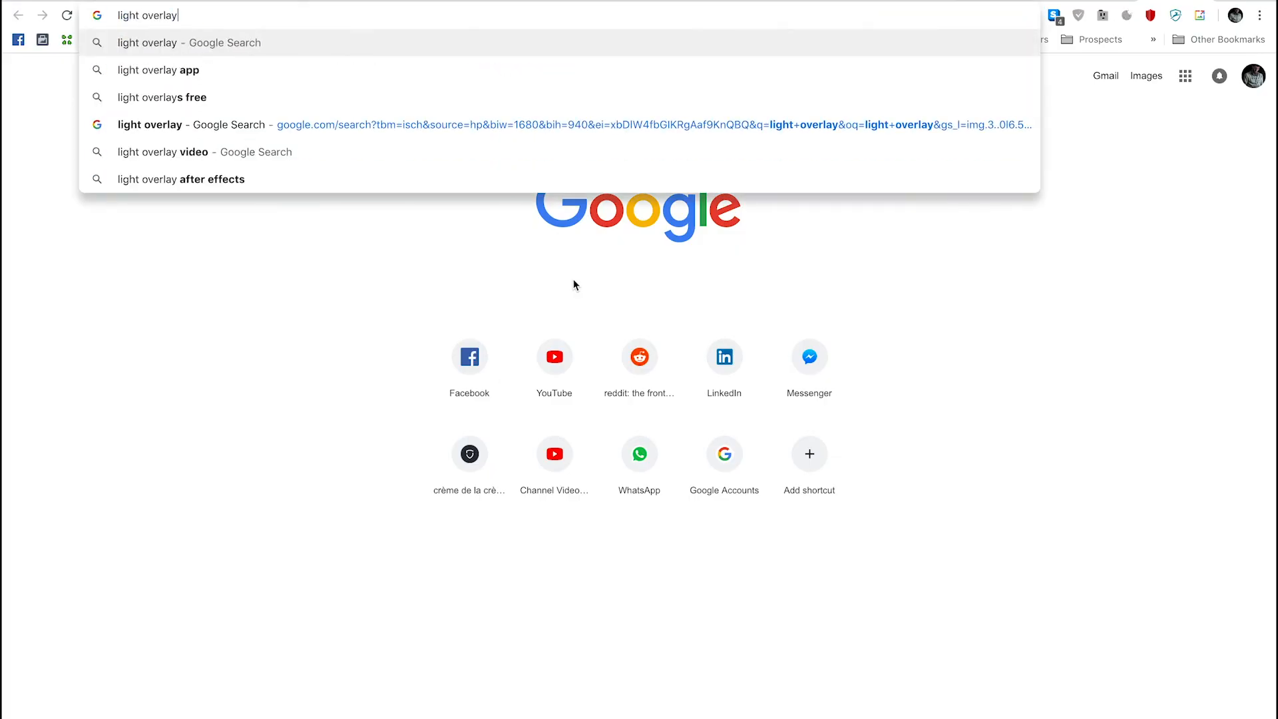
{"action": "key", "text": "Return"}
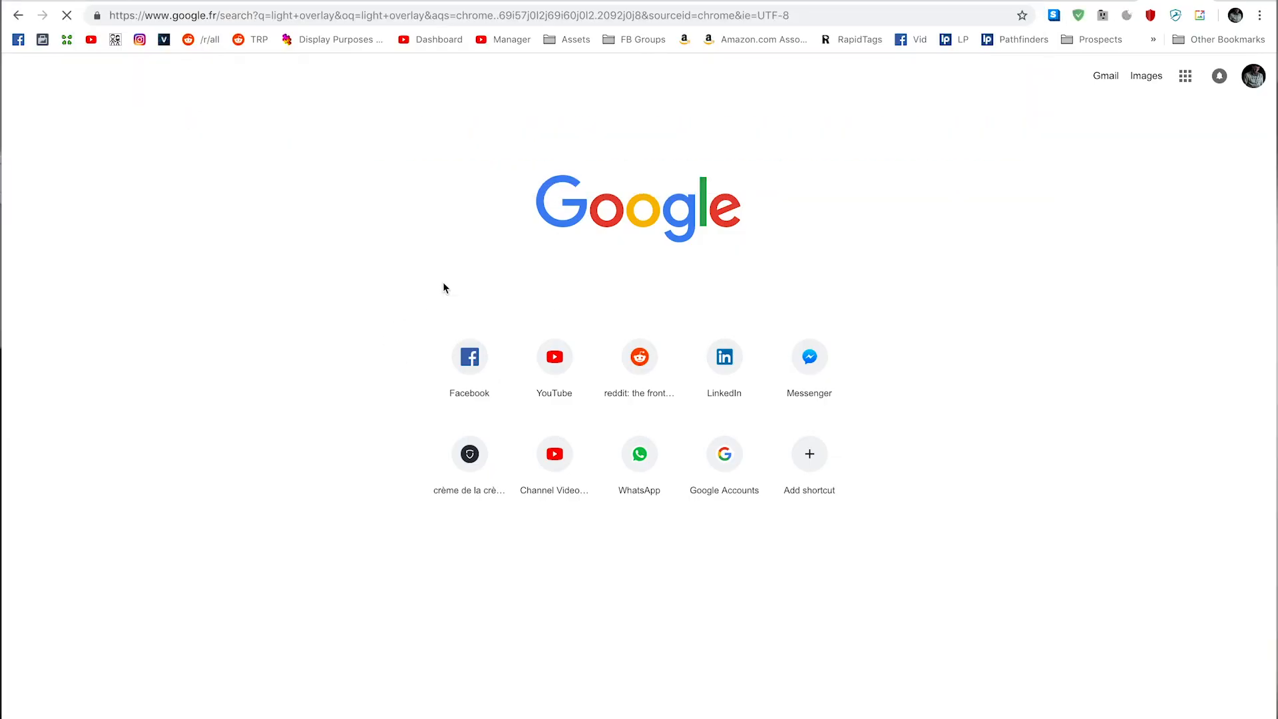
{"action": "left_click", "coordinate": [180, 129]}
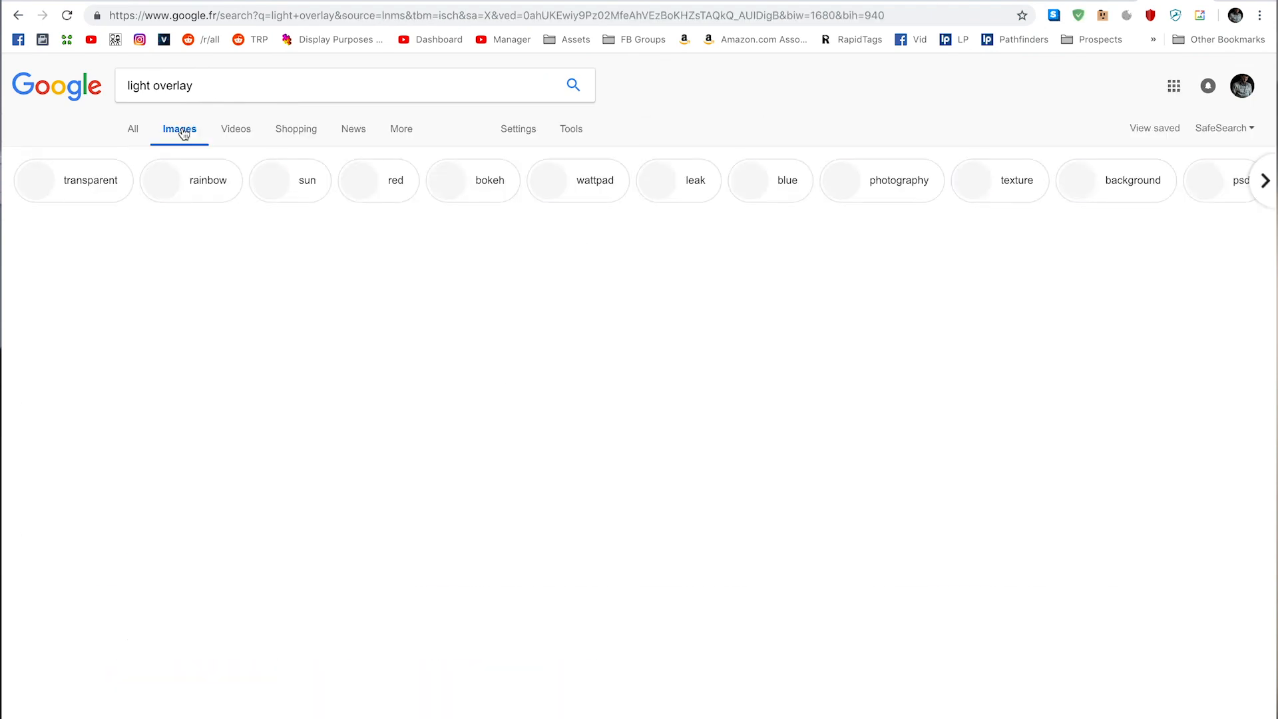
{"action": "scroll", "coordinate": [262, 414], "scroll_direction": "down", "scroll_amount": 13}
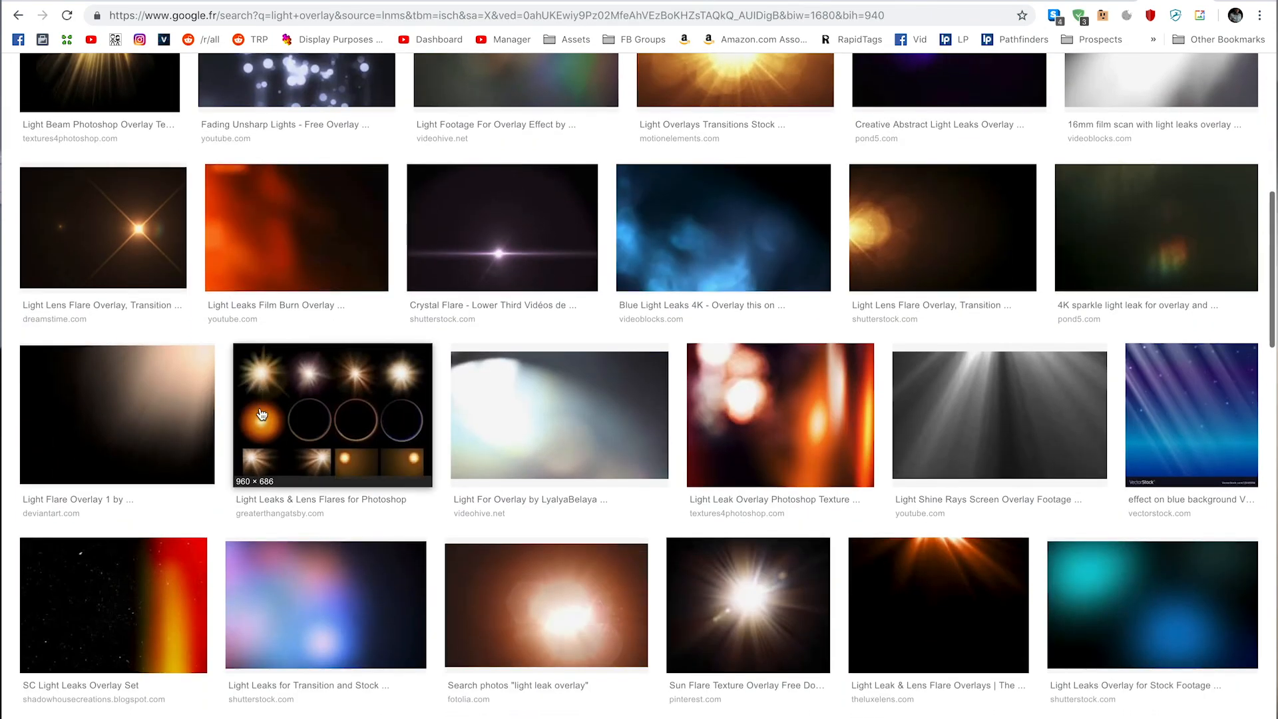
{"action": "scroll", "coordinate": [261, 414], "scroll_direction": "down", "scroll_amount": 4}
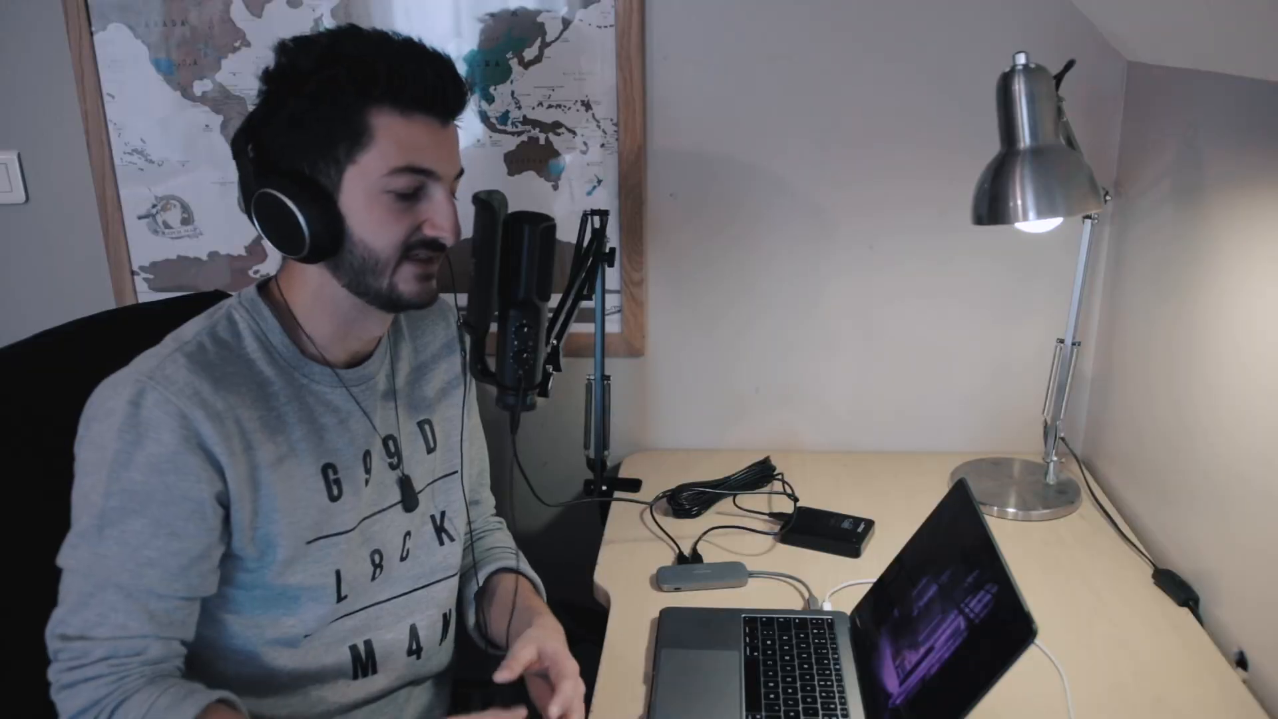